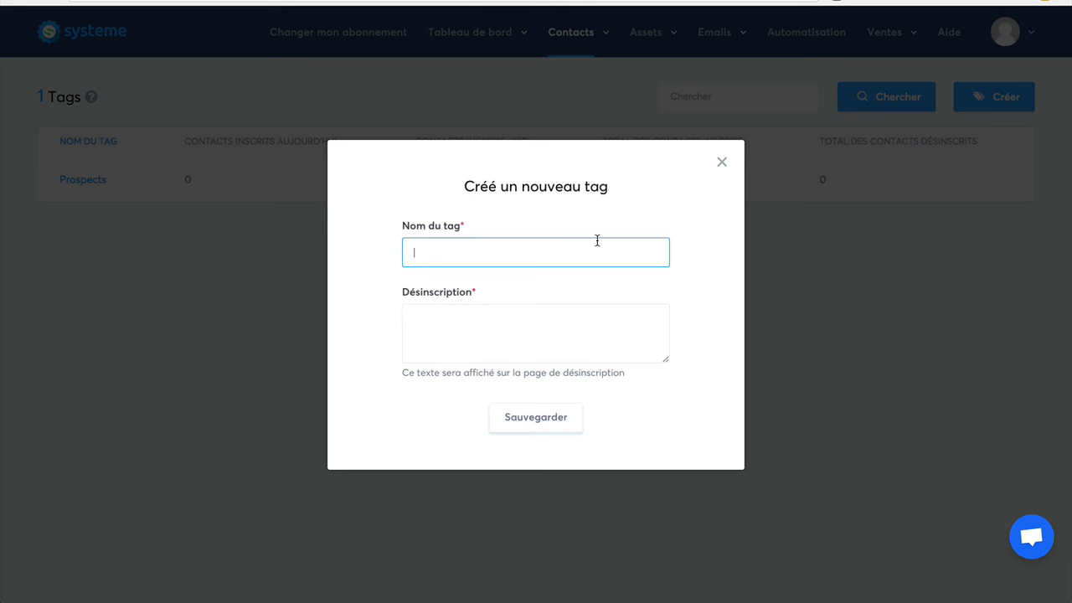
Step: Create the new tag named Clients, with Clients as its unsubscribe text too, and save it
type("Clients")
key("Tab")
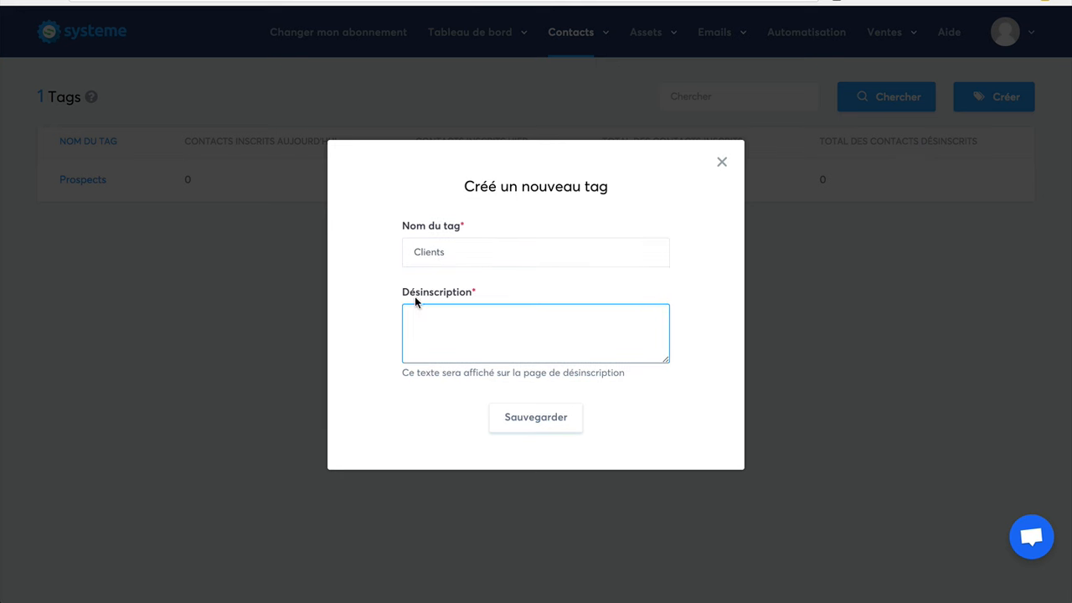
double_click(426, 249)
key("ctrl+c")
left_click(422, 316)
key("ctrl+v")
left_click(531, 425)
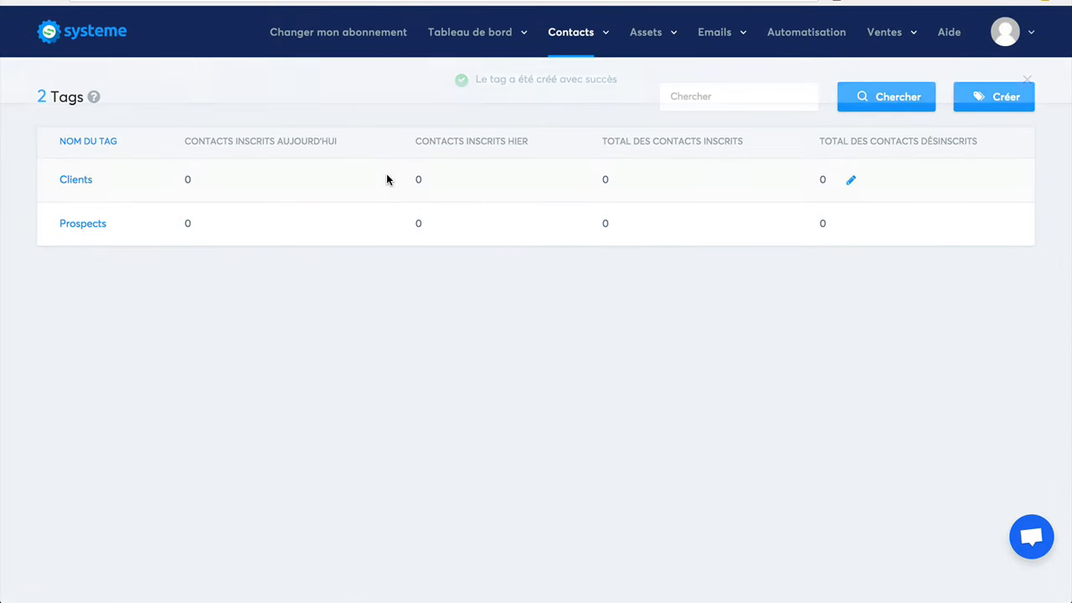
Step: Start a new capture page from the "Video" template
mouse_move(490, 32)
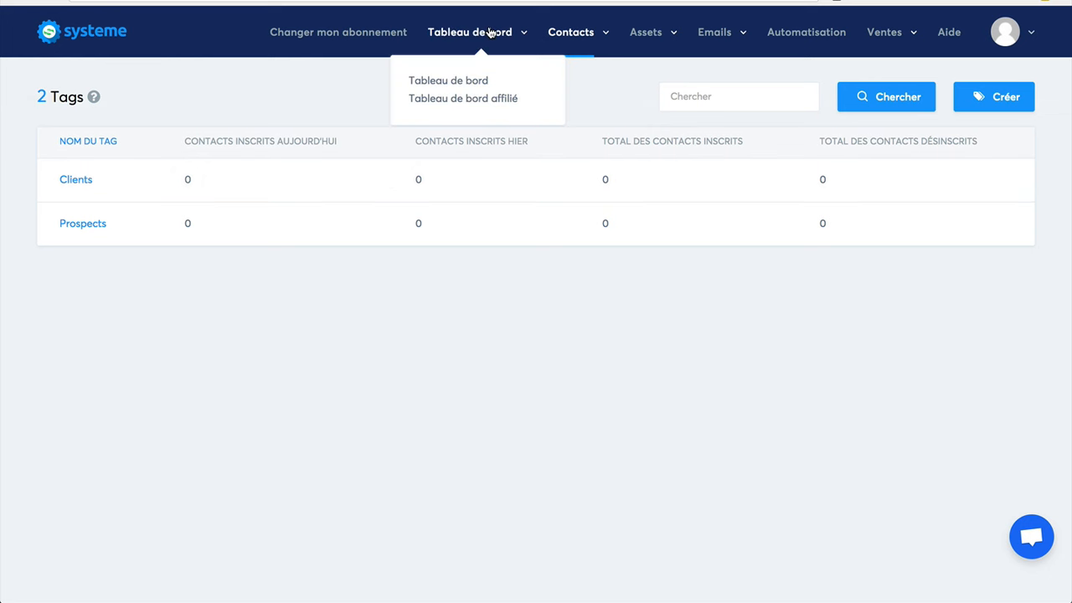
mouse_move(647, 40)
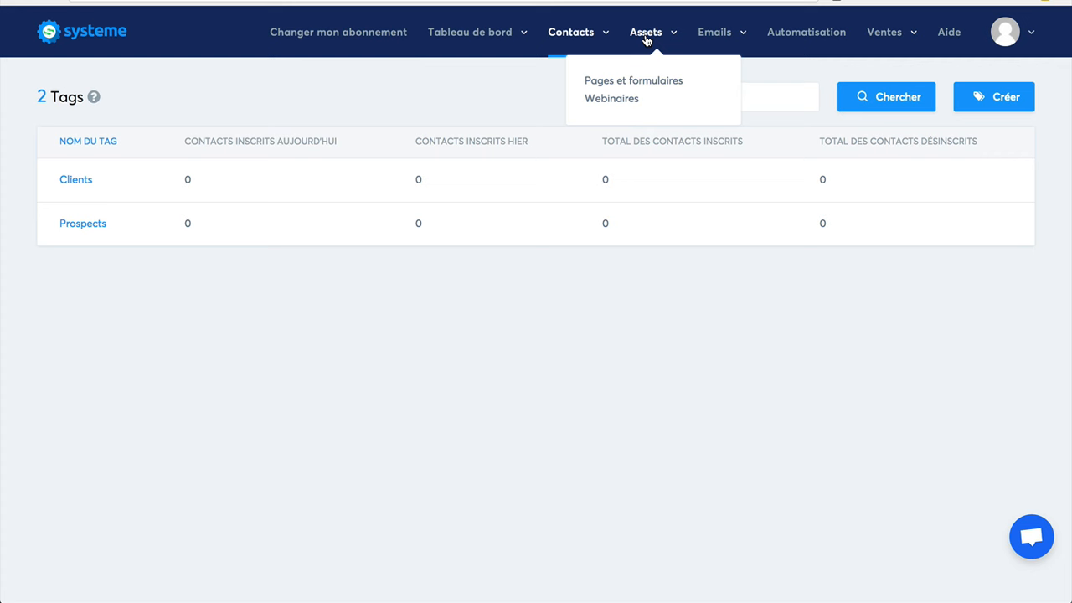
left_click(624, 82)
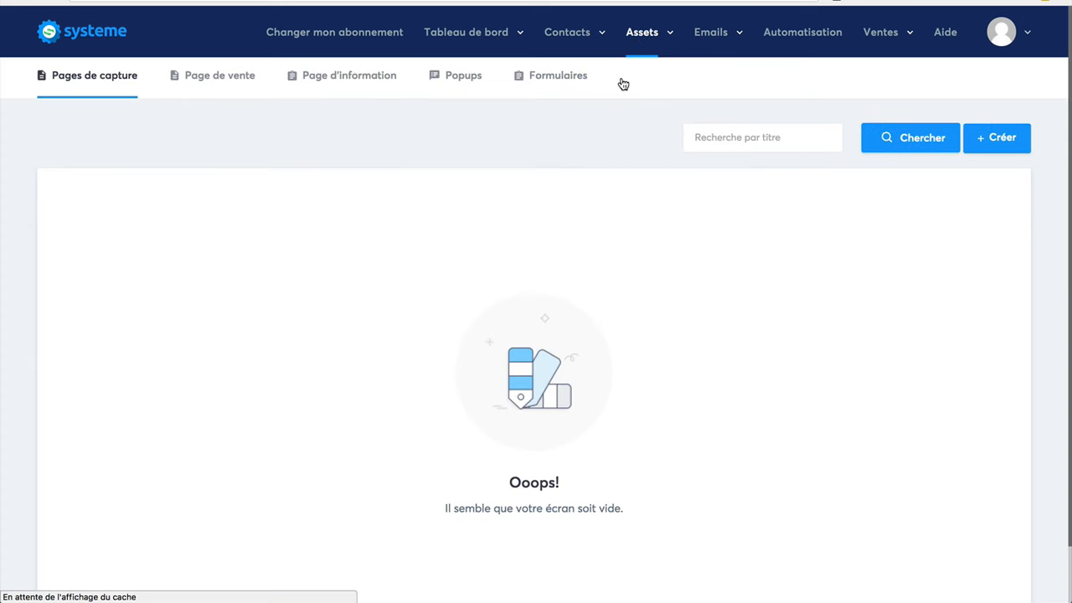
left_click(989, 139)
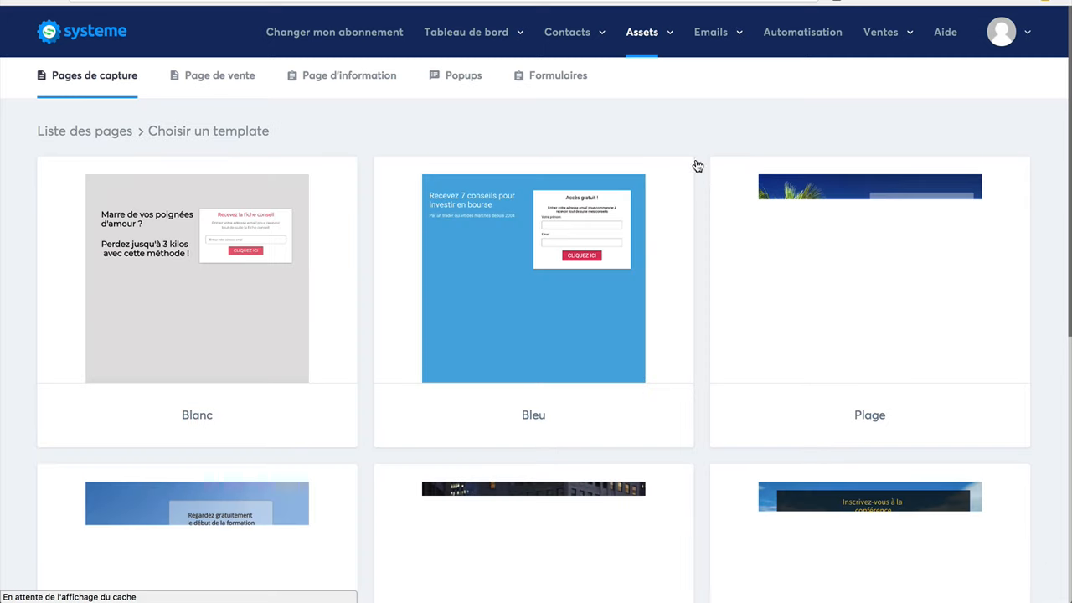
scroll(1047, 302, "down", 6)
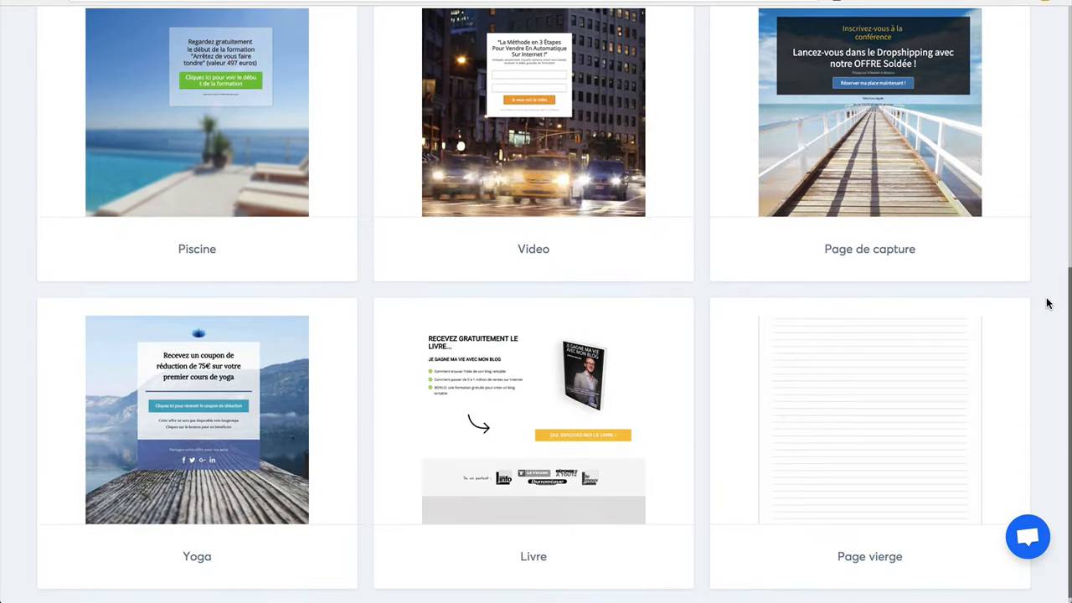
scroll(1047, 302, "up", 4)
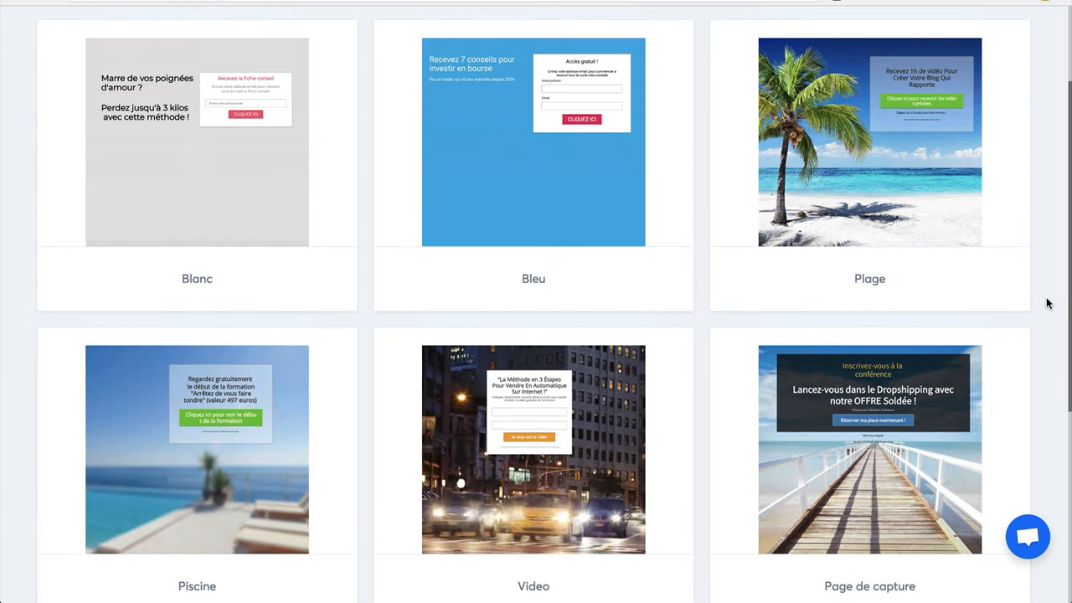
mouse_move(607, 453)
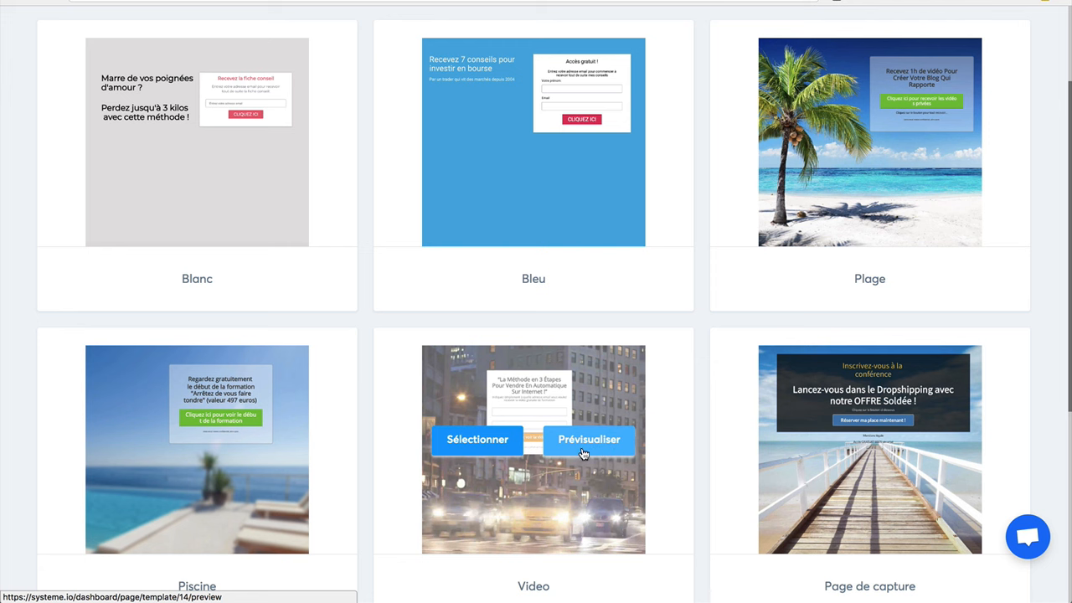
left_click(488, 444)
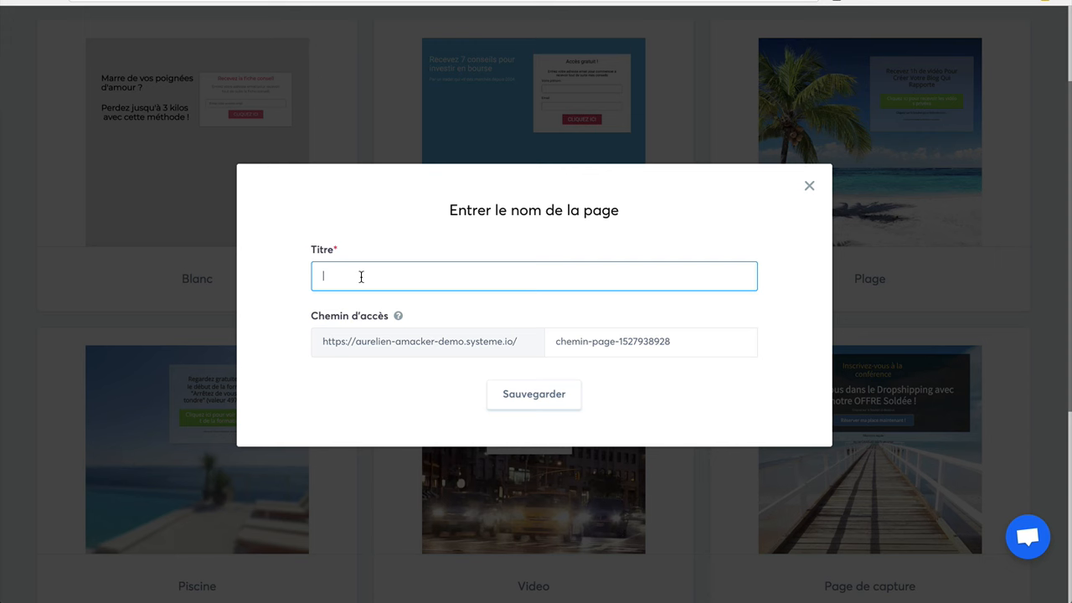
Step: Enter "Téléchargez le guide gratuit" as the title of the new capture page
type("Syst")
key("BackSpace")
key("BackSpace")
key("BackSpace")
type("Téléchargez le dui")
key("BackSpace")
key("BackSpace")
key("BackSpace")
type("guid egratuit")
left_click(412, 275)
key("BackSpace")
key("Right")
Step: Set the page's access path to "guide-gratuit" and save to open the page for editing
triple_click(682, 337)
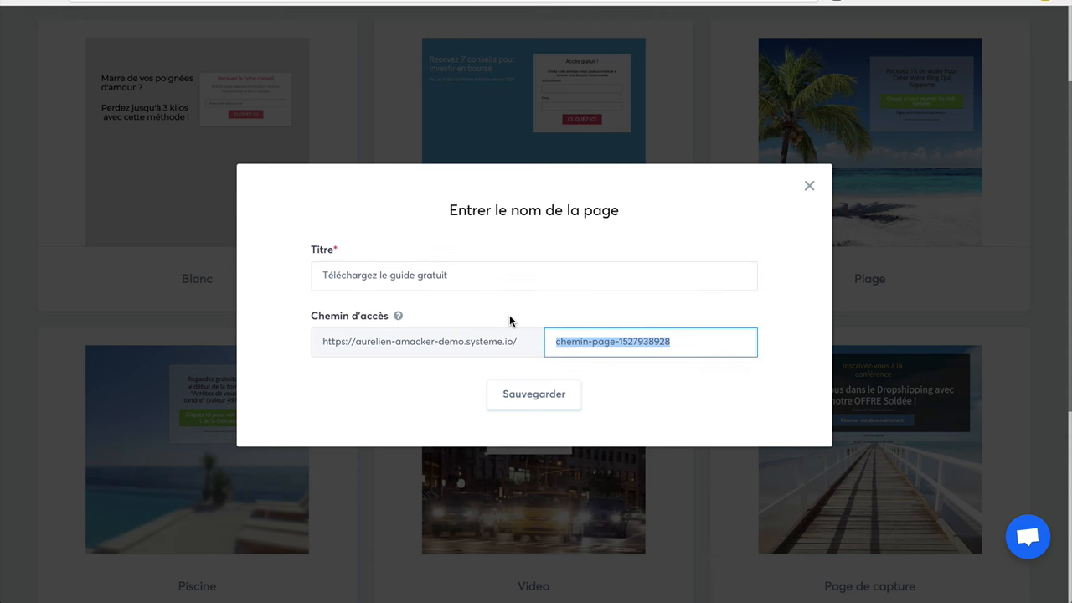
type("guide-gratuit")
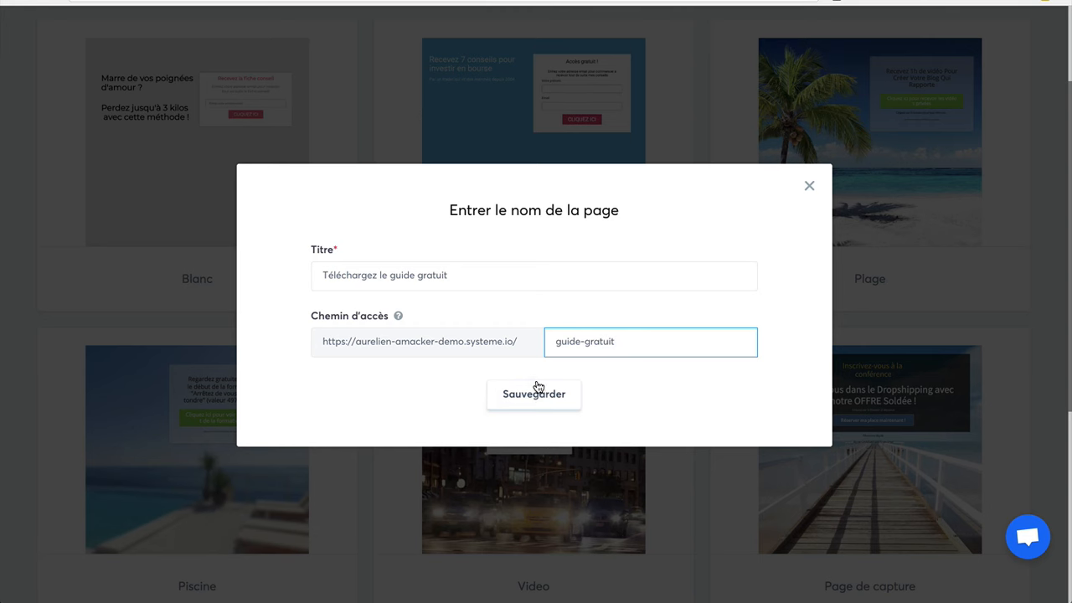
left_click(539, 395)
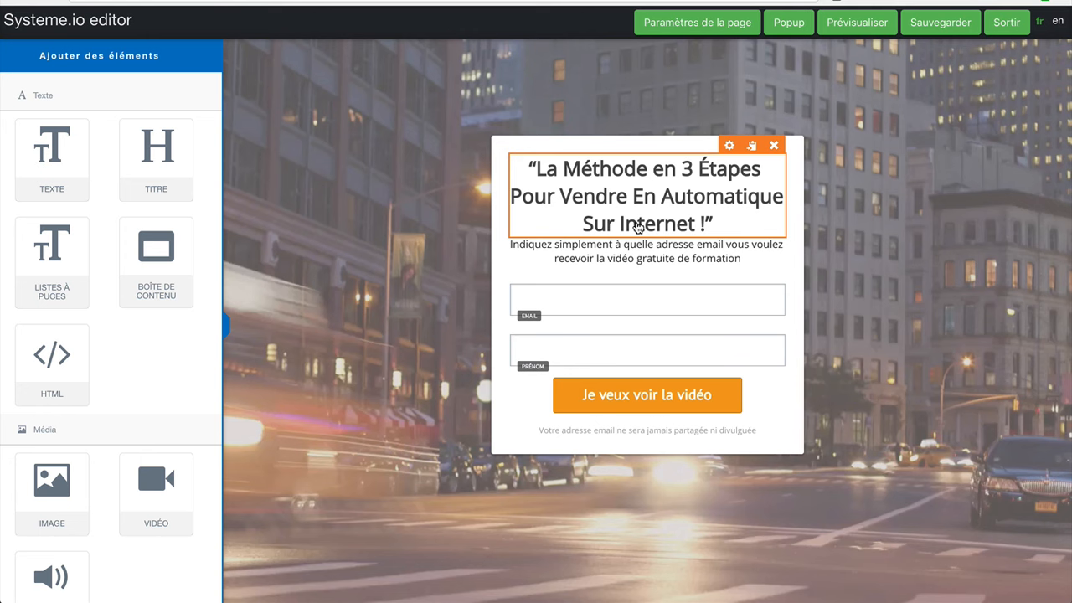
Step: In the headline, replace "Vendre En Automatique Sur Internet" with "maigrir rapidement"
left_click(667, 198)
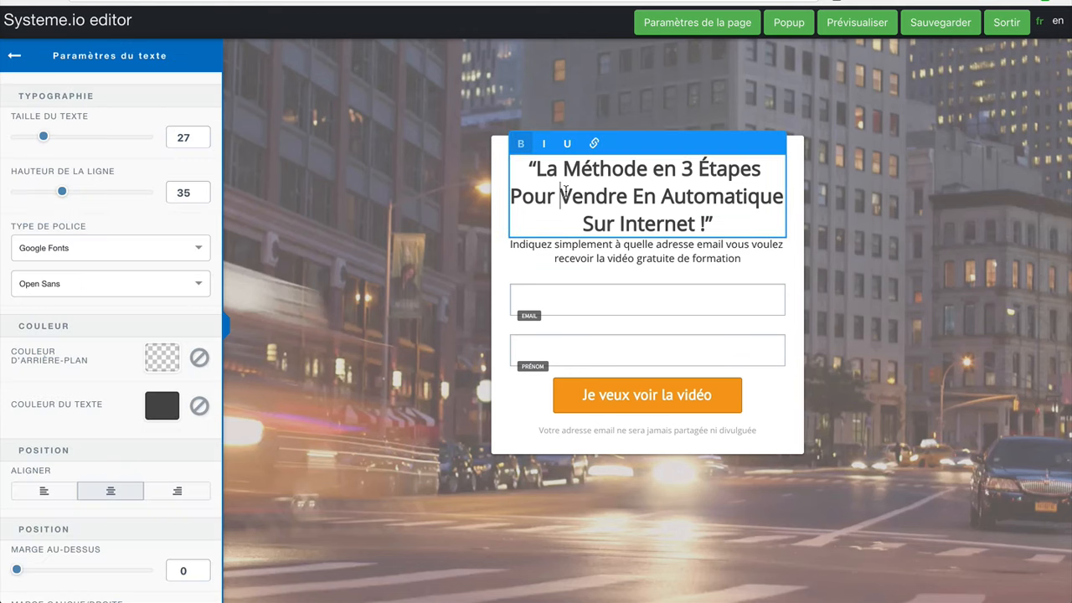
left_click_drag(560, 196, 689, 210)
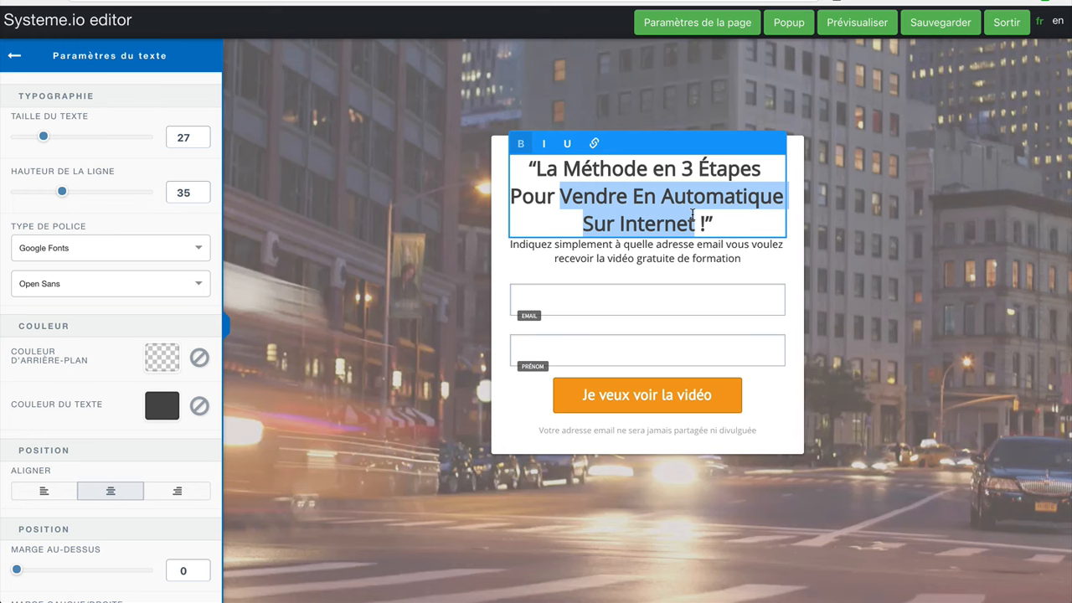
type("mi")
key("BackSpace")
type("ag")
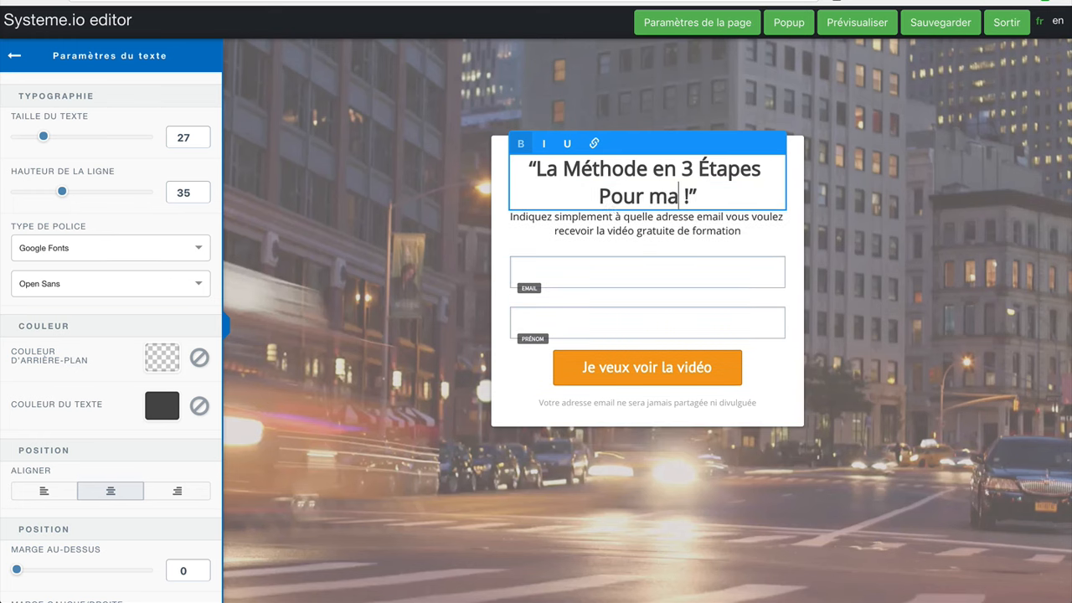
key("BackSpace")
type("igrir ")
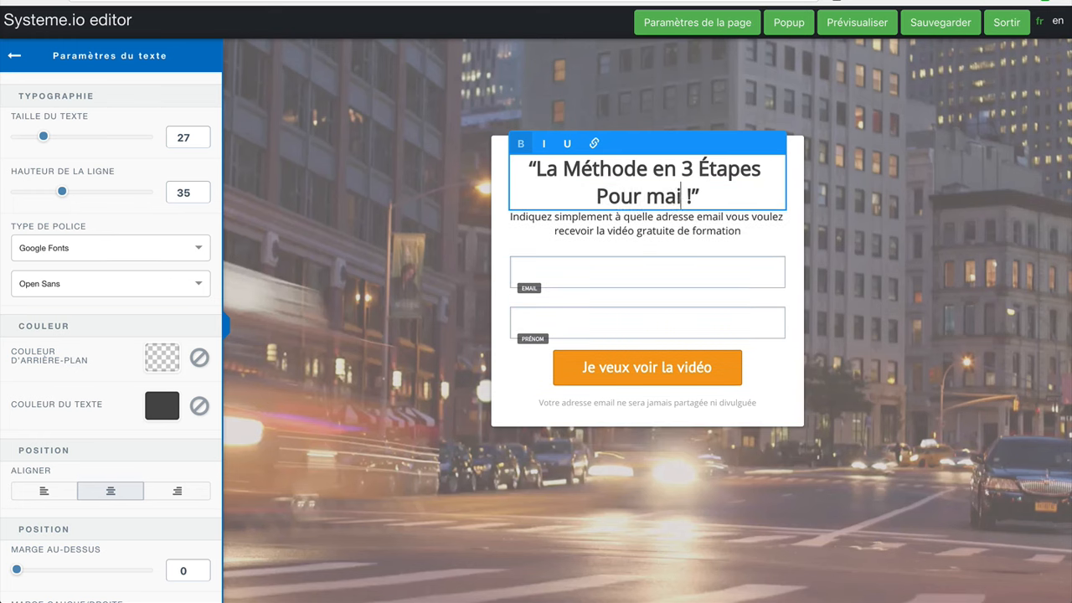
type("rapidement")
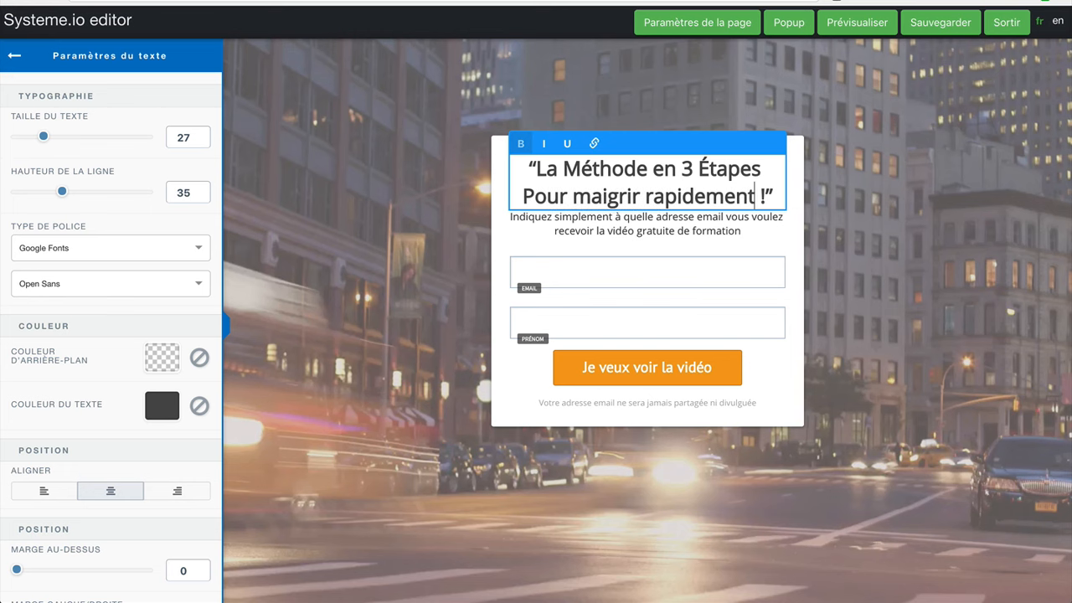
Step: Put the initials of "pour", "méthode" and "étapes" in the headline in lowercase and leave text editing
key("ctrl+Left")
key("ctrl+Left")
key("ctrl+Left")
key("Delete")
type("p")
left_click(581, 170)
key("BackSpace")
type("m")
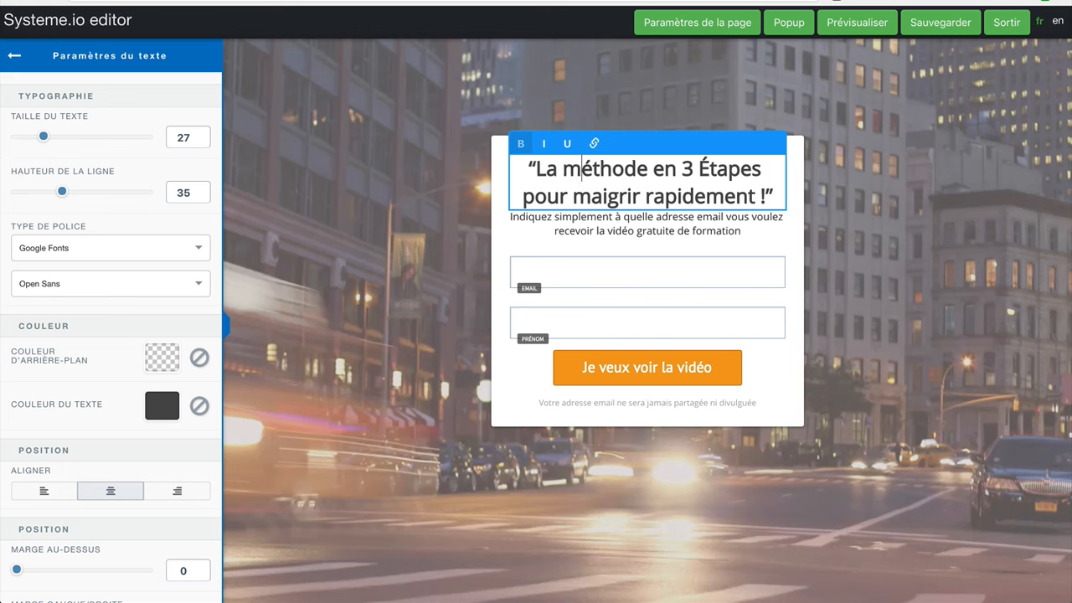
left_click(710, 171)
key("BackSpace")
type("é")
left_click(671, 228)
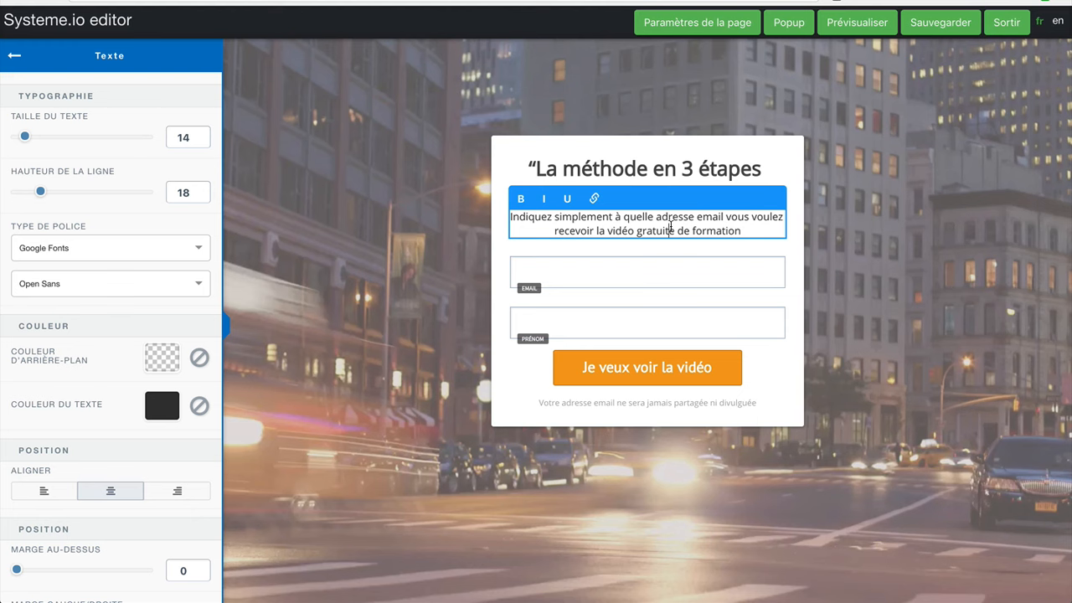
left_click(876, 253)
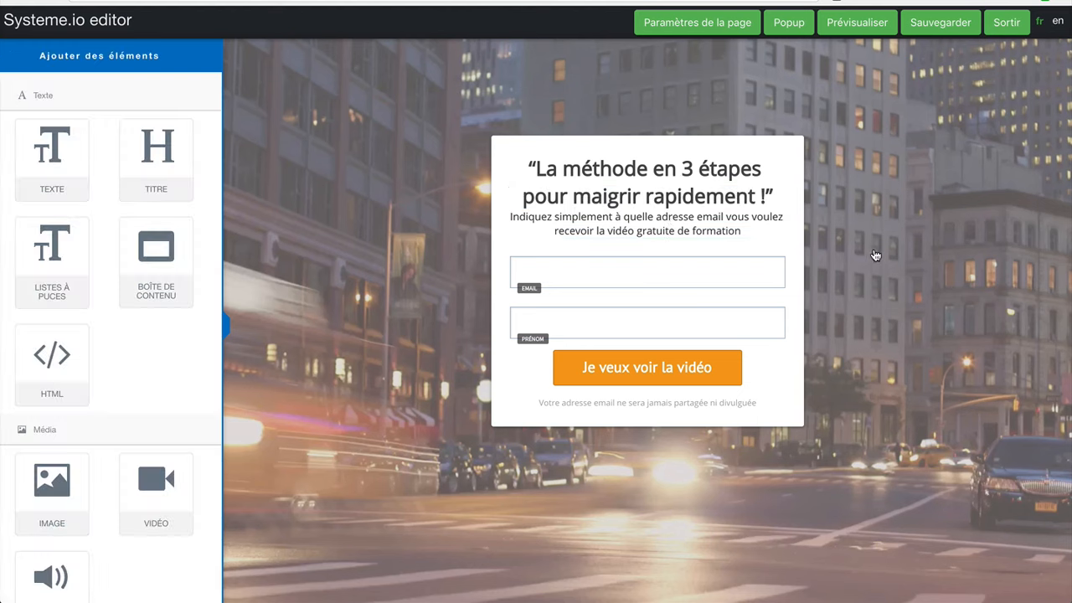
Step: Delete the Prénom field from the capture form, keeping only the email field
left_click(706, 273)
left_click(723, 325)
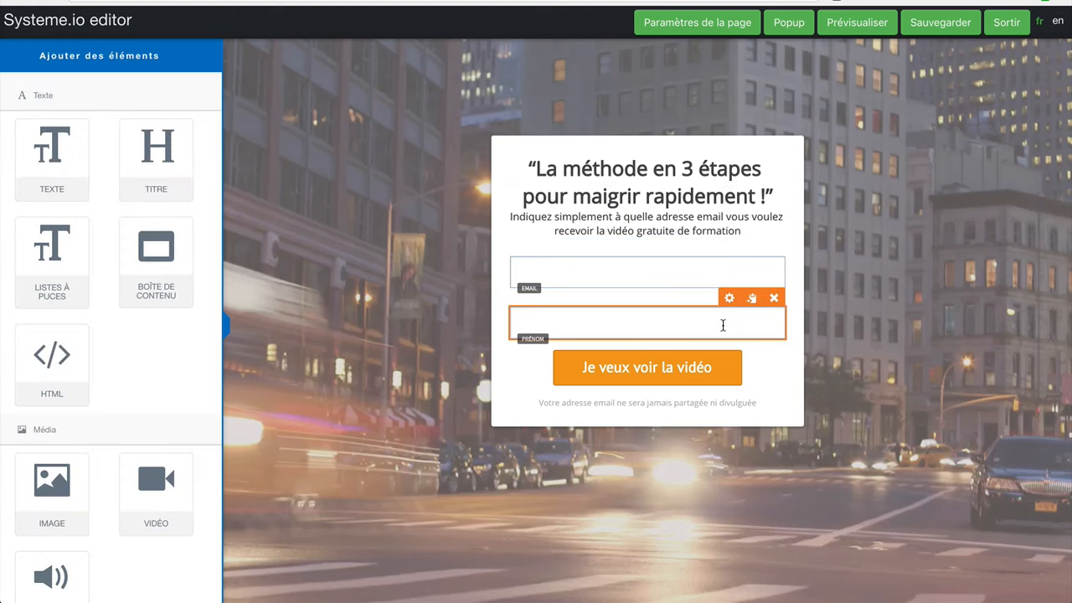
left_click(774, 298)
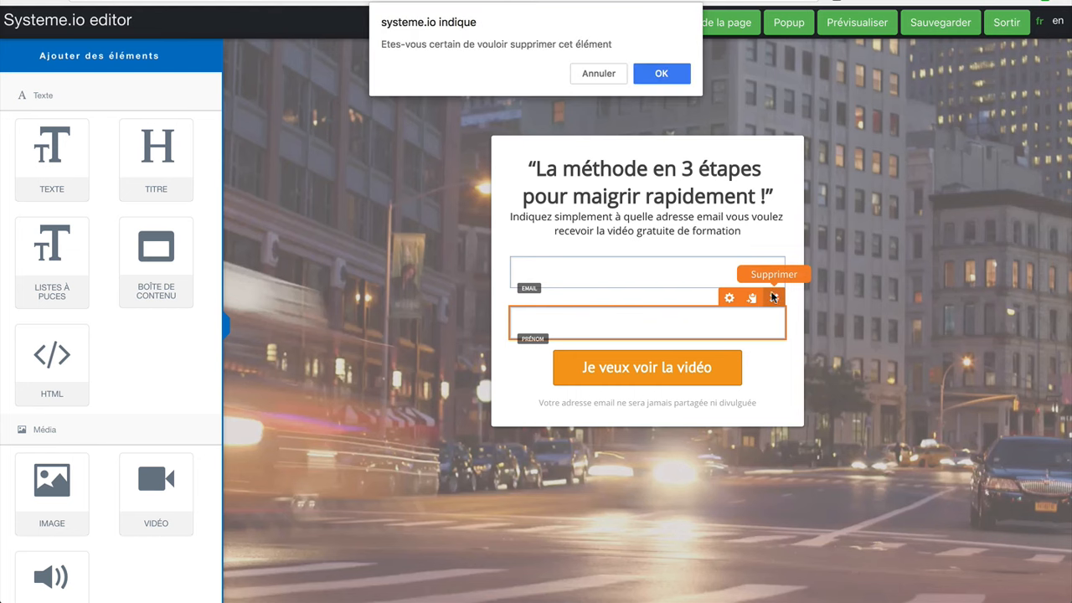
left_click(660, 73)
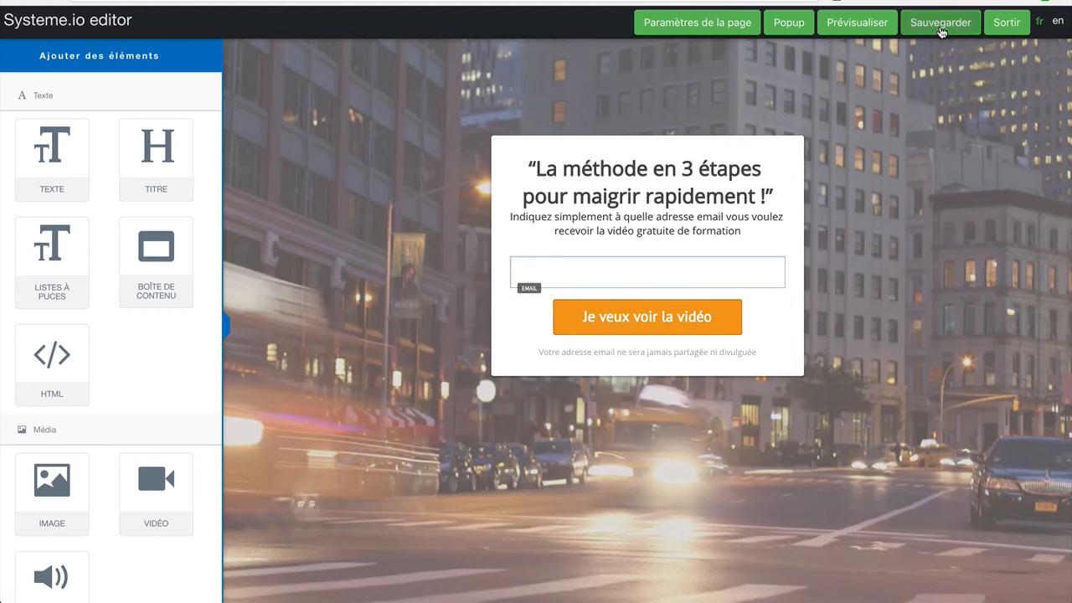
Step: Save the capture page, exit the editor and go to the automation rules
left_click(941, 23)
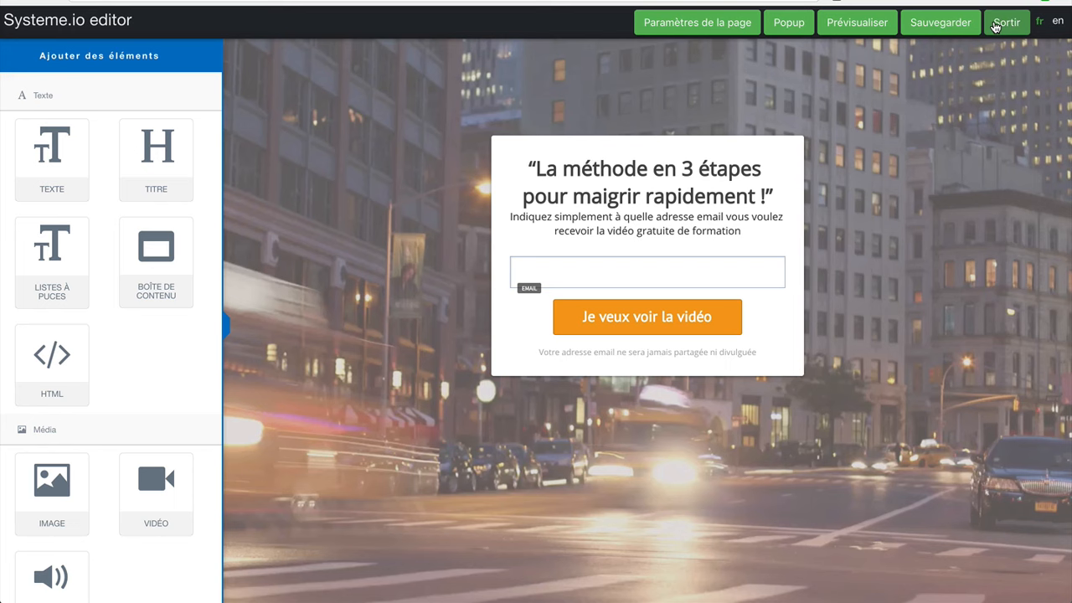
left_click(1004, 22)
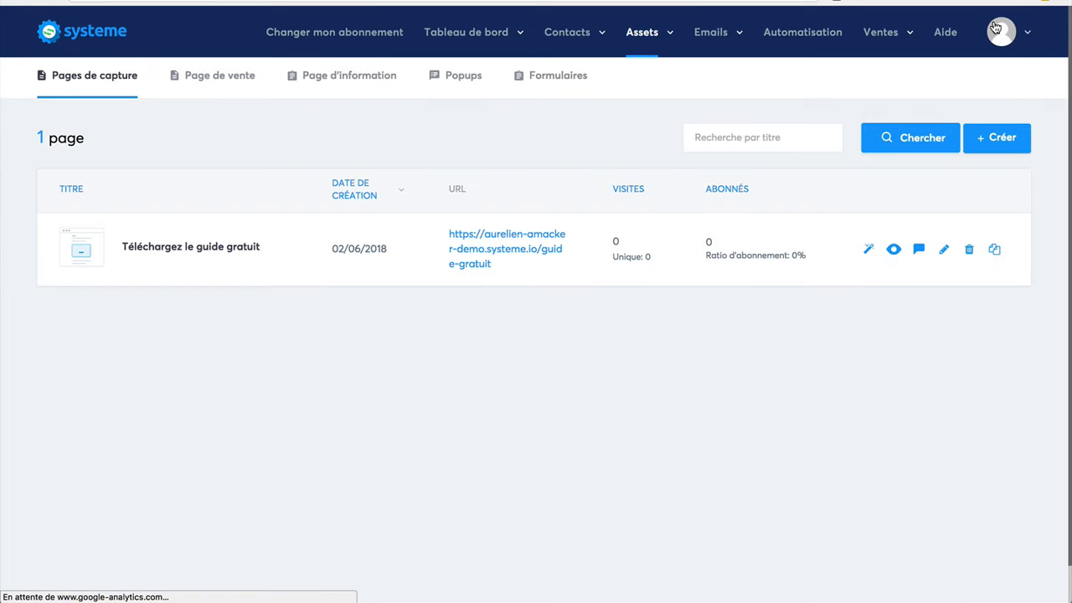
left_click(808, 33)
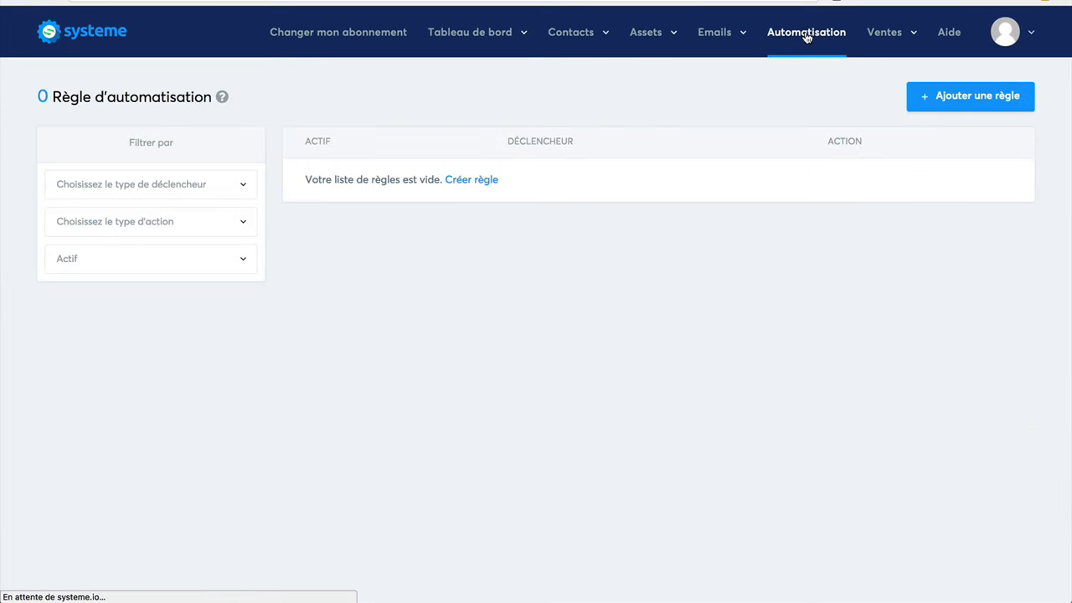
Step: Filter the automation rule list by the "Formulaire souscrit" trigger type
left_click(206, 187)
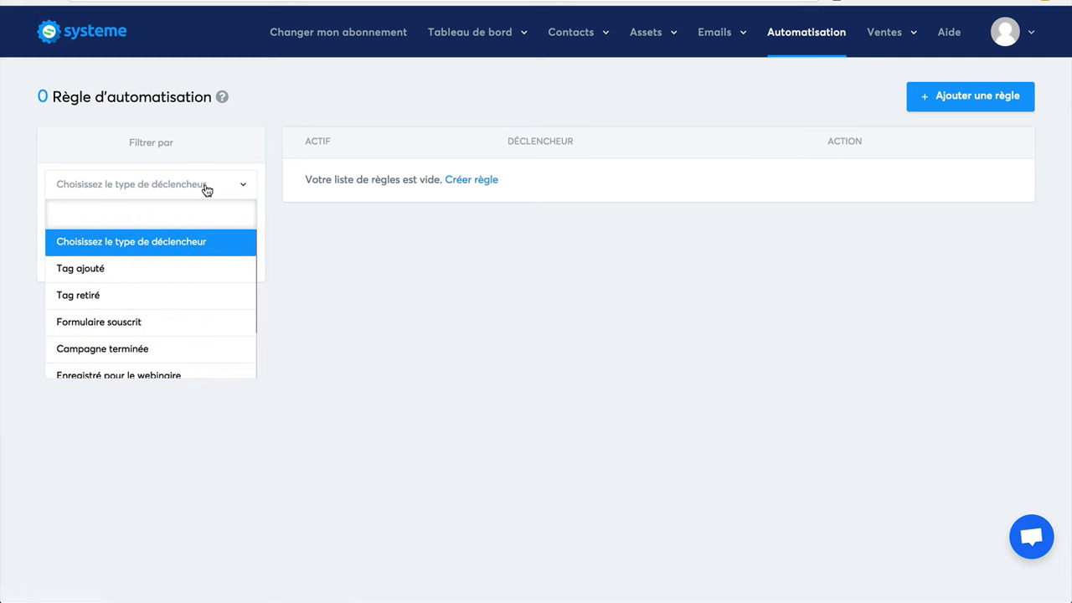
left_click(136, 322)
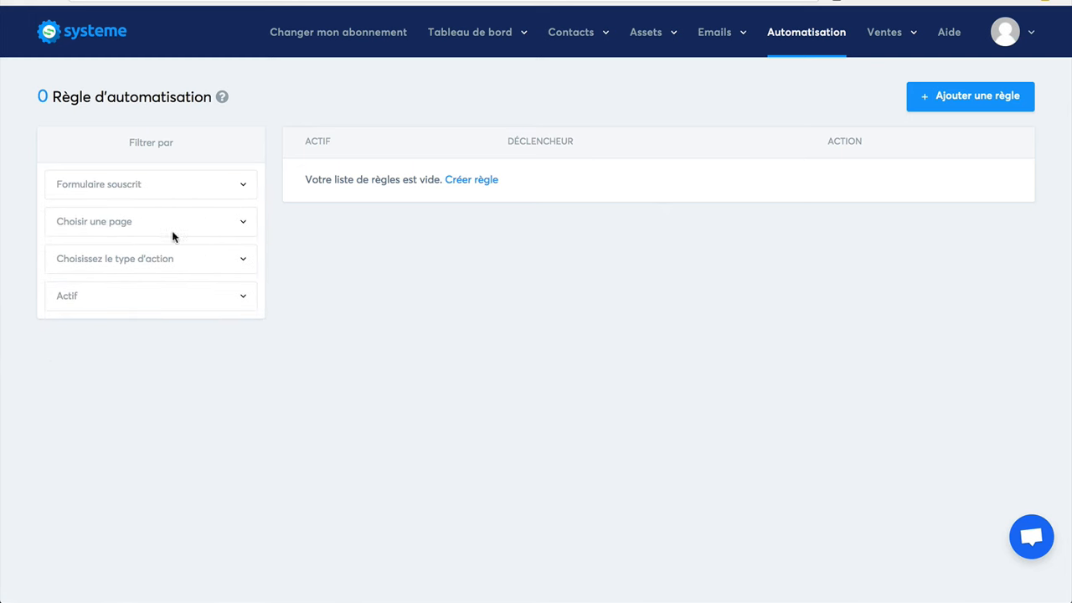
left_click(170, 263)
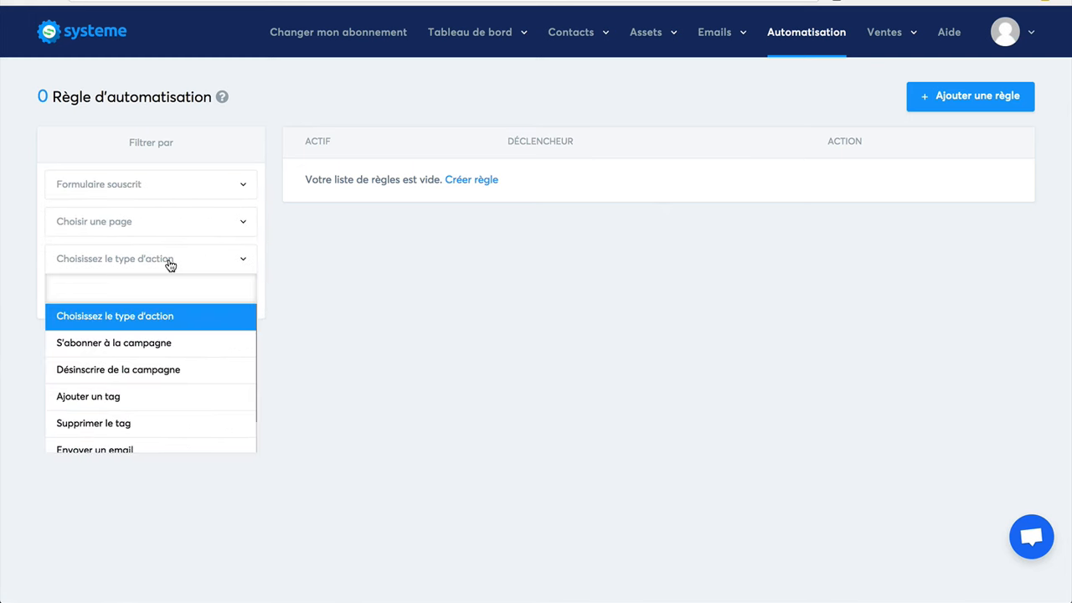
left_click(347, 287)
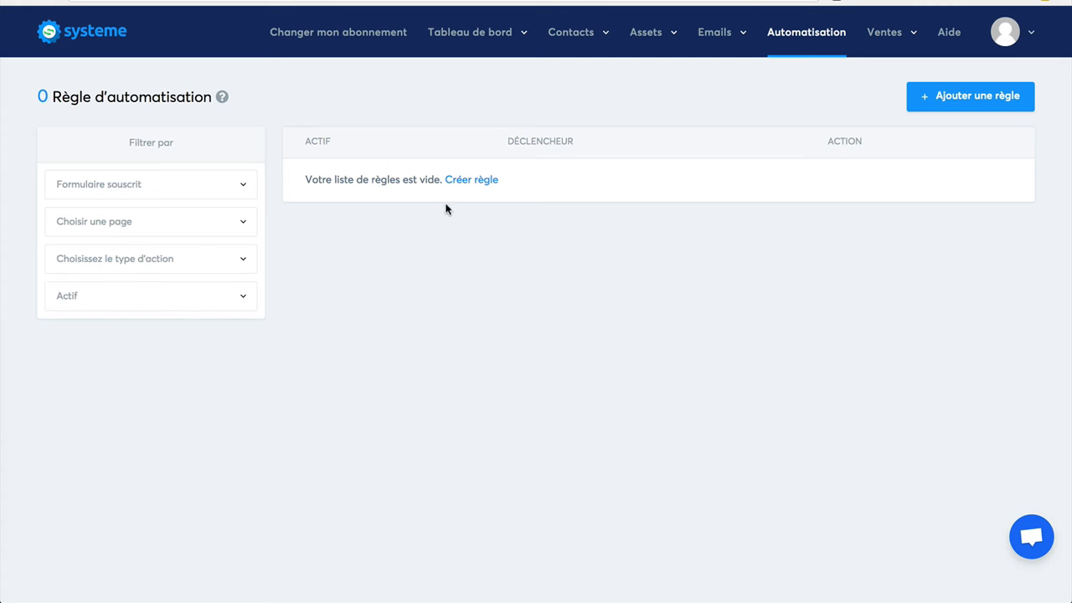
Step: Start a new automation rule with a "Formulaire souscrit" trigger for the page "Téléchargez le guide gratuit"
left_click(949, 104)
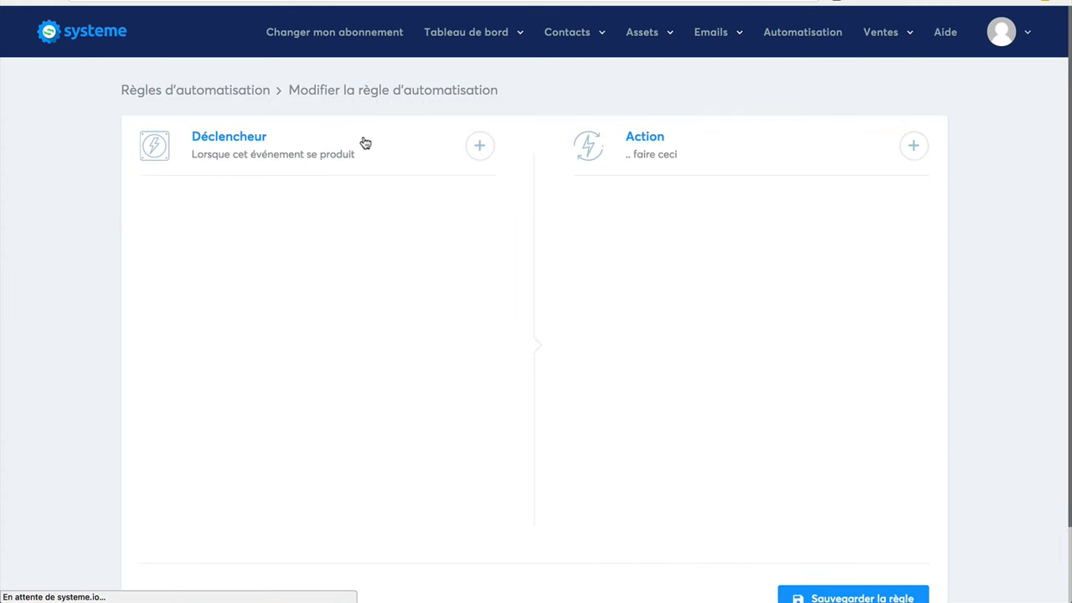
left_click(479, 146)
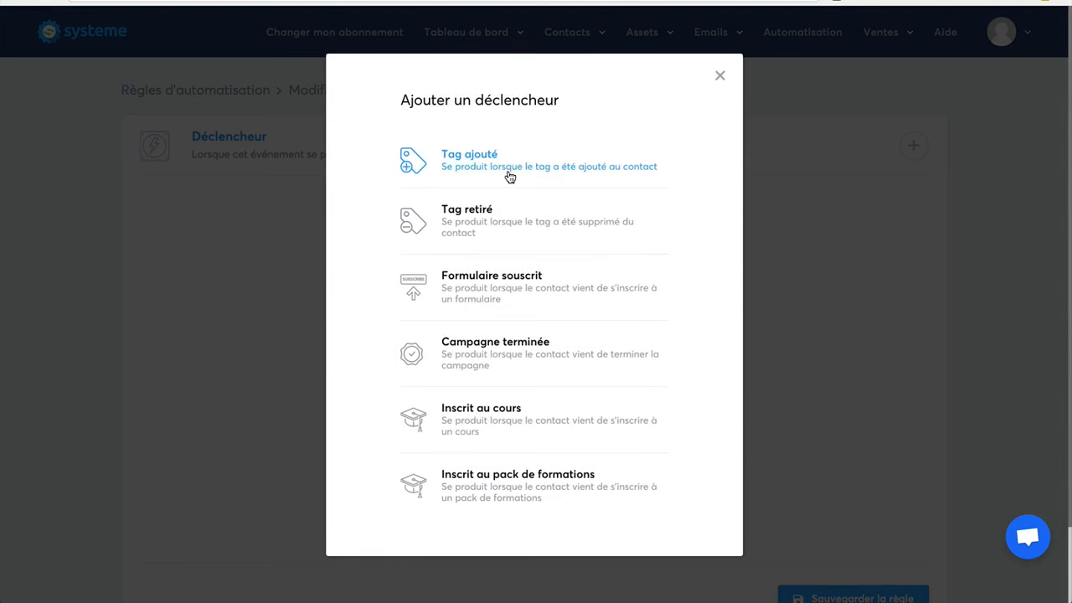
left_click(490, 293)
left_click(376, 295)
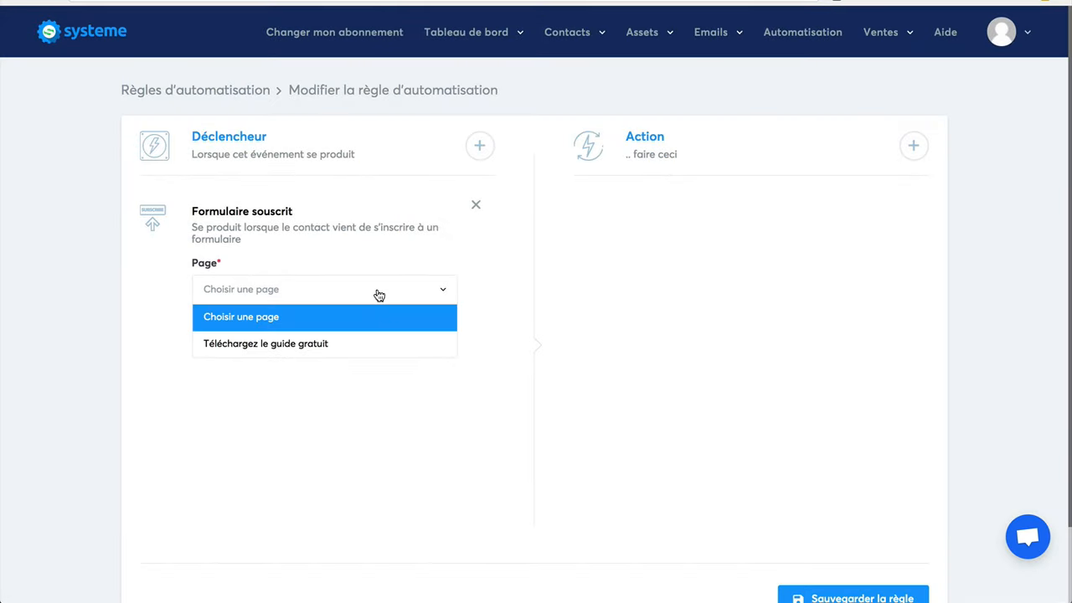
left_click(366, 343)
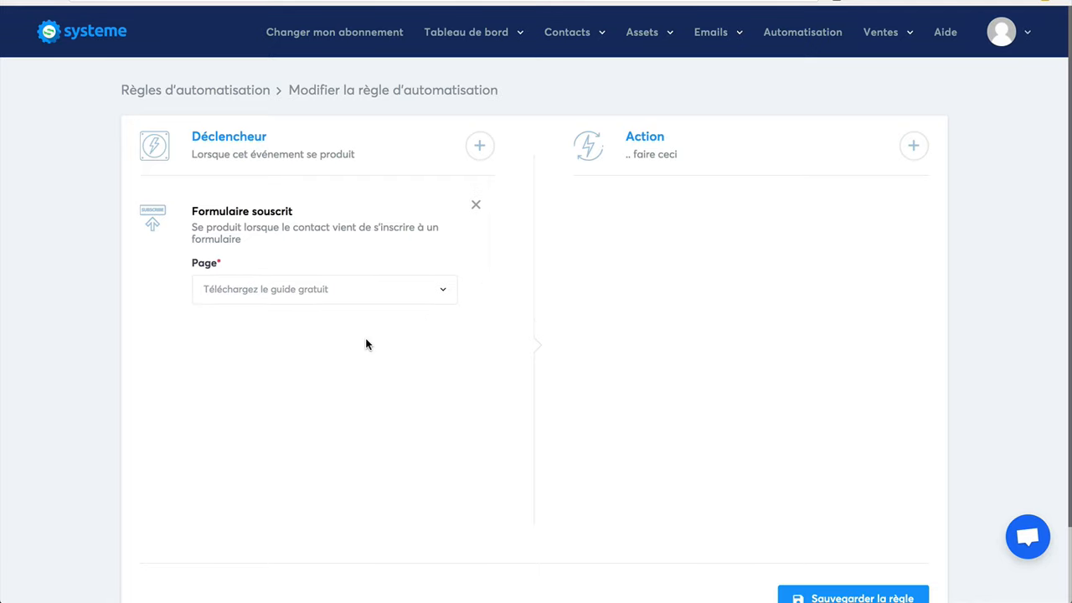
Step: Add an "Ajouter un tag" action with the tag "Prospects" to the automation rule and save the rule
left_click(912, 146)
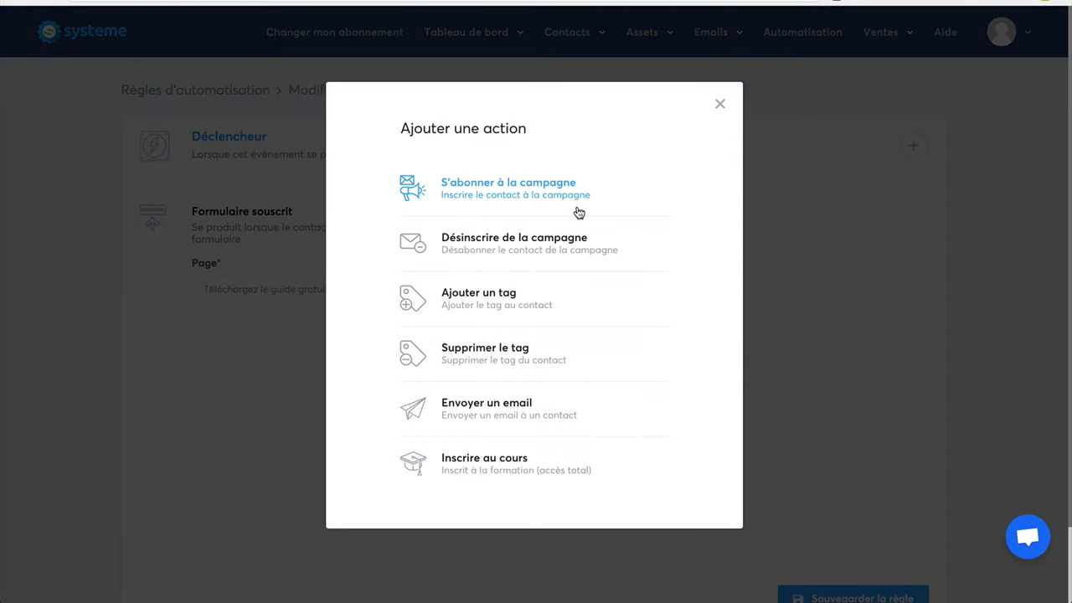
left_click(484, 303)
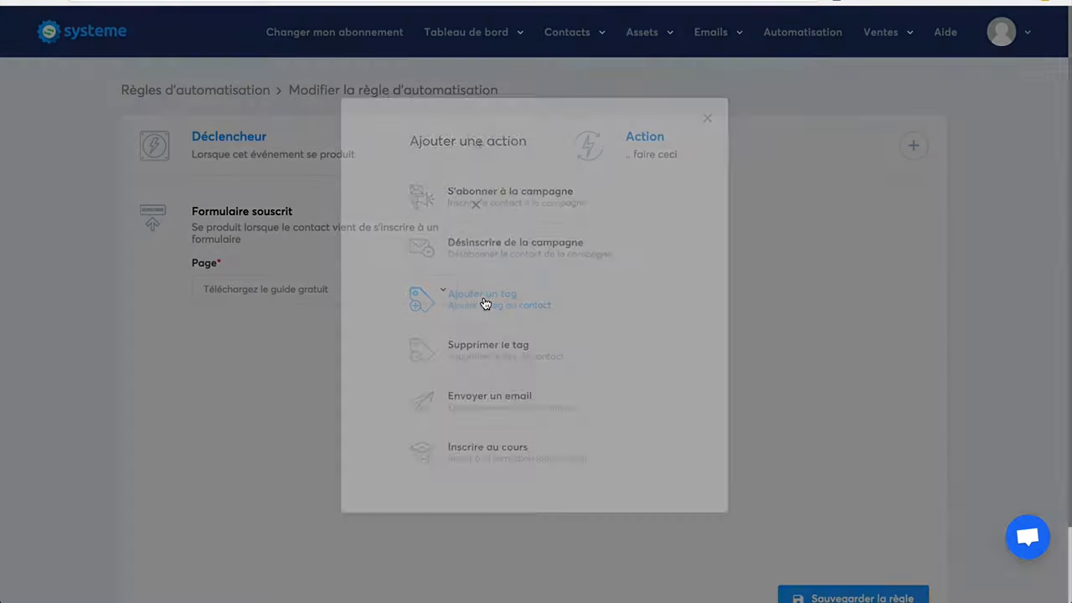
left_click(721, 277)
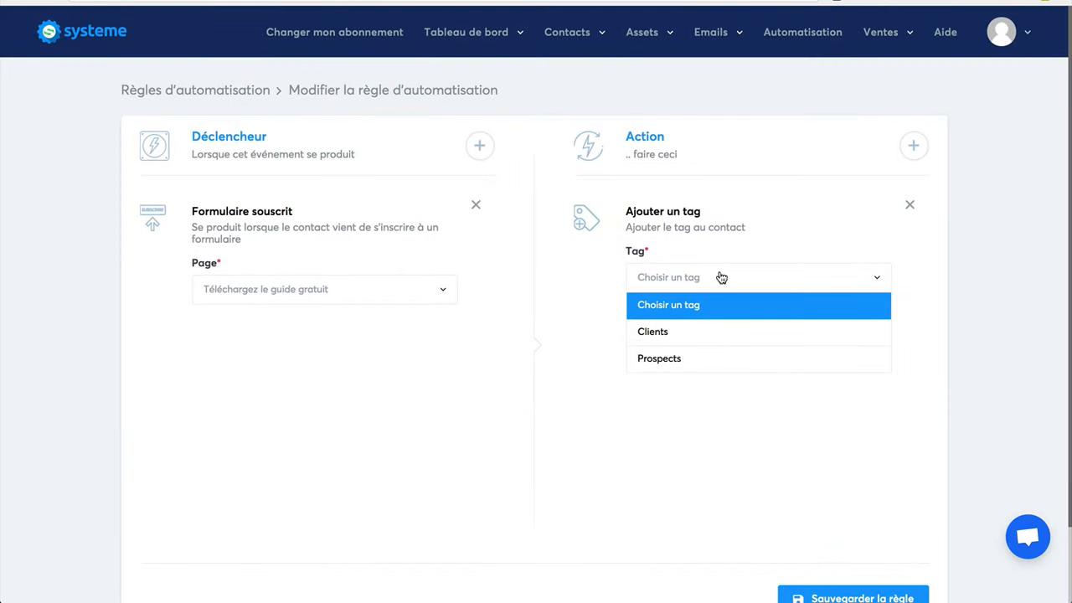
left_click(684, 361)
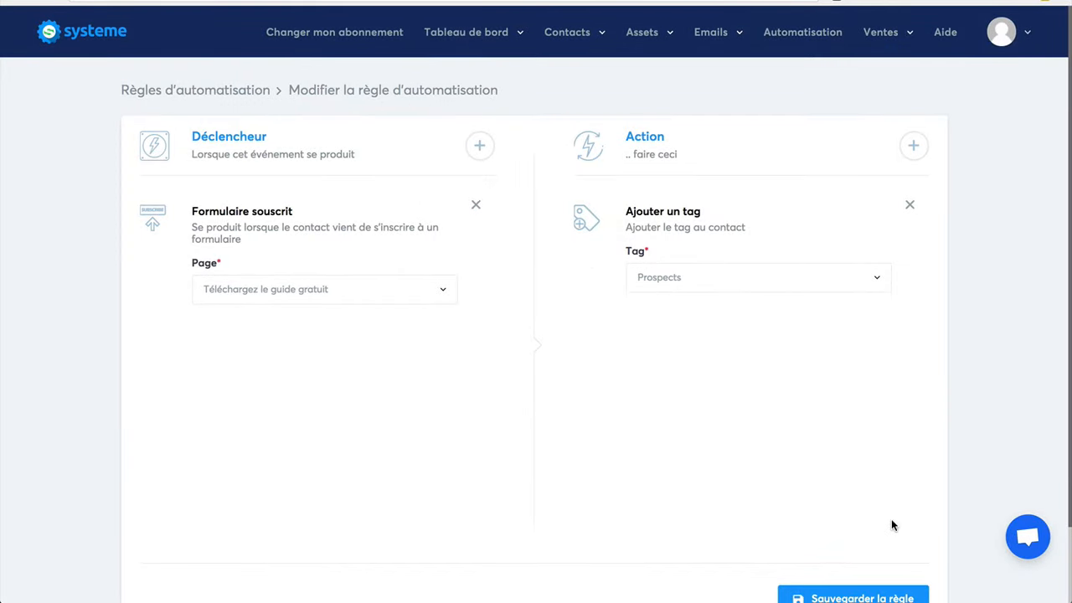
scroll(888, 523, "down", 1)
left_click(849, 559)
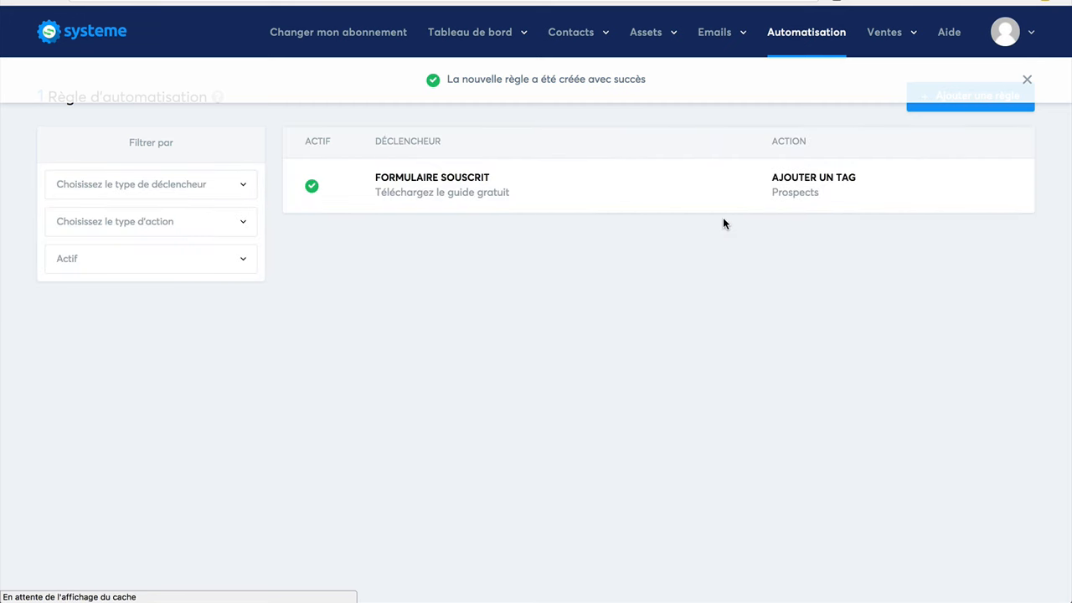
Step: Create and save a new course with "Maigrir en 31 jours" as both its name and its description
mouse_move(651, 41)
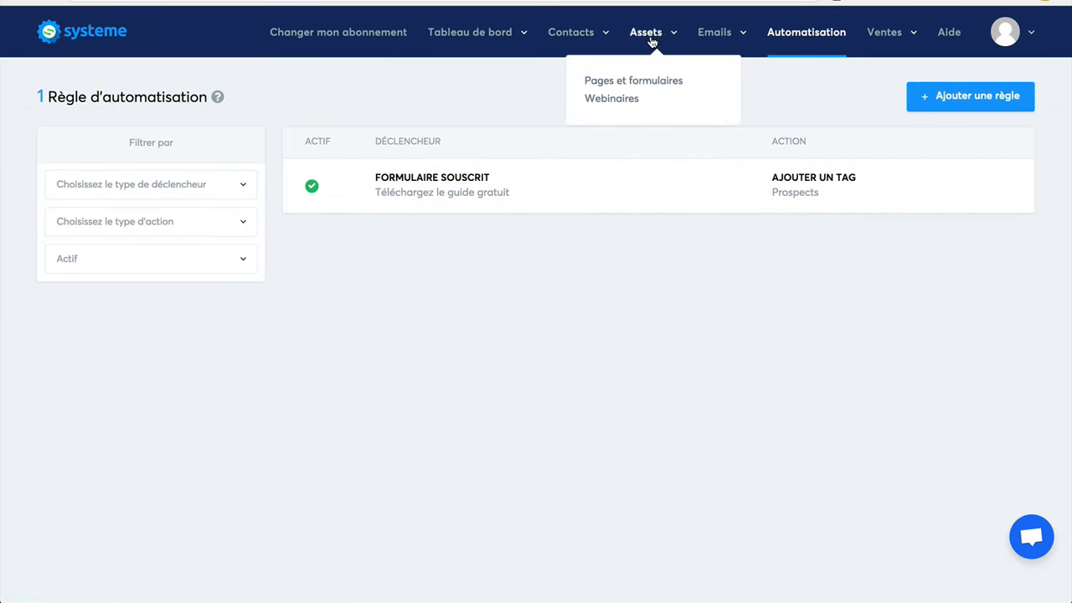
mouse_move(720, 39)
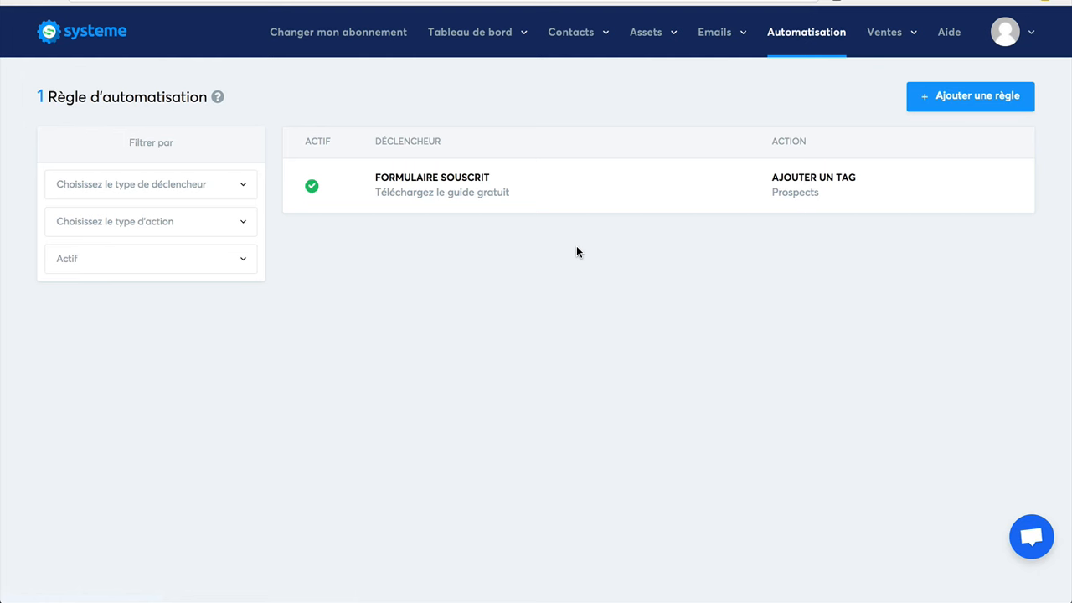
mouse_move(889, 38)
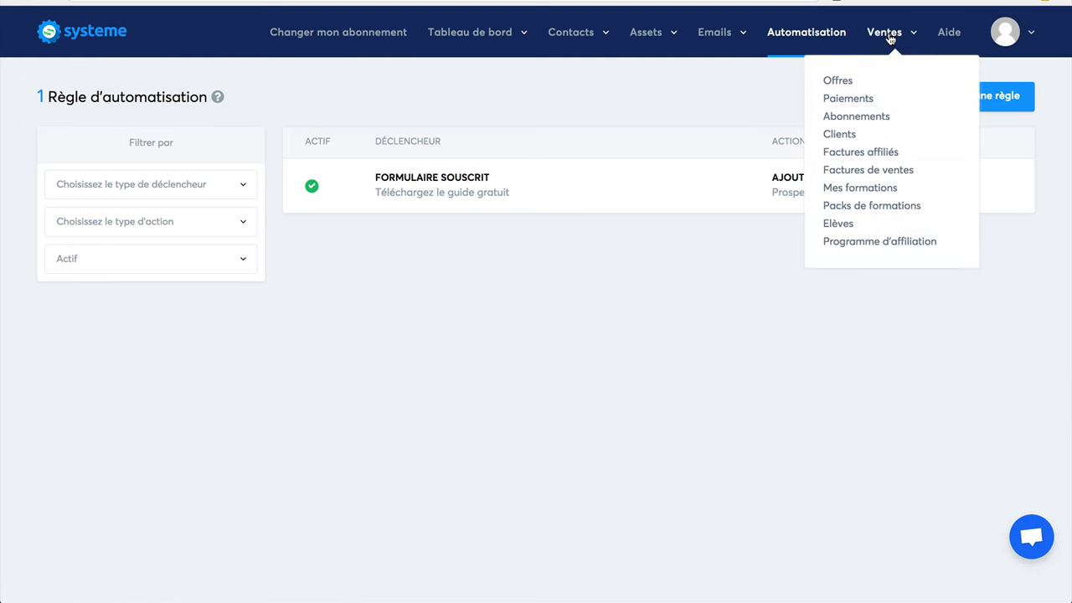
left_click(860, 188)
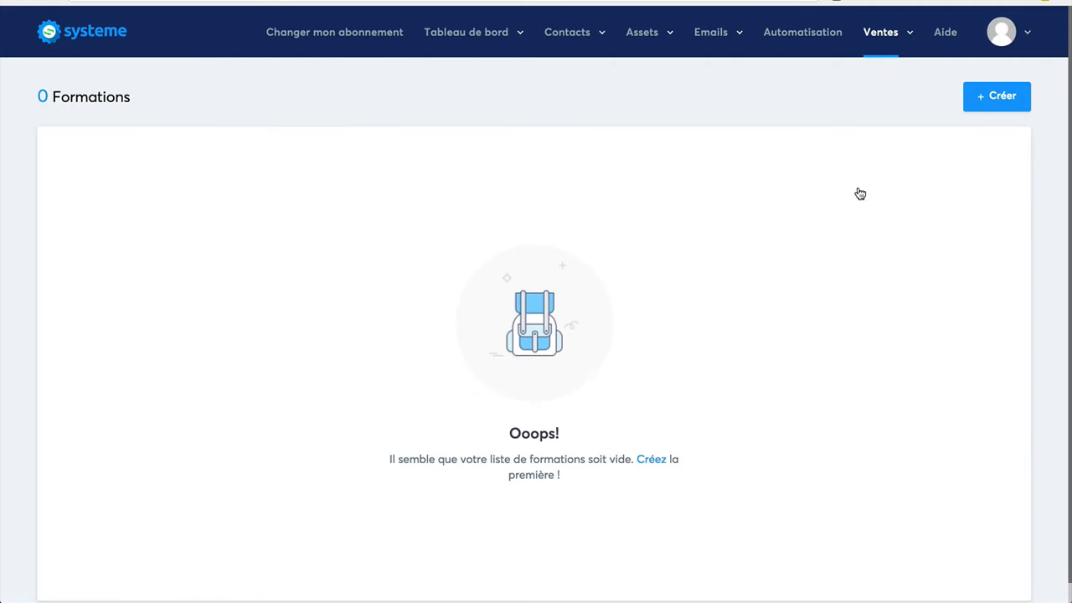
left_click(991, 100)
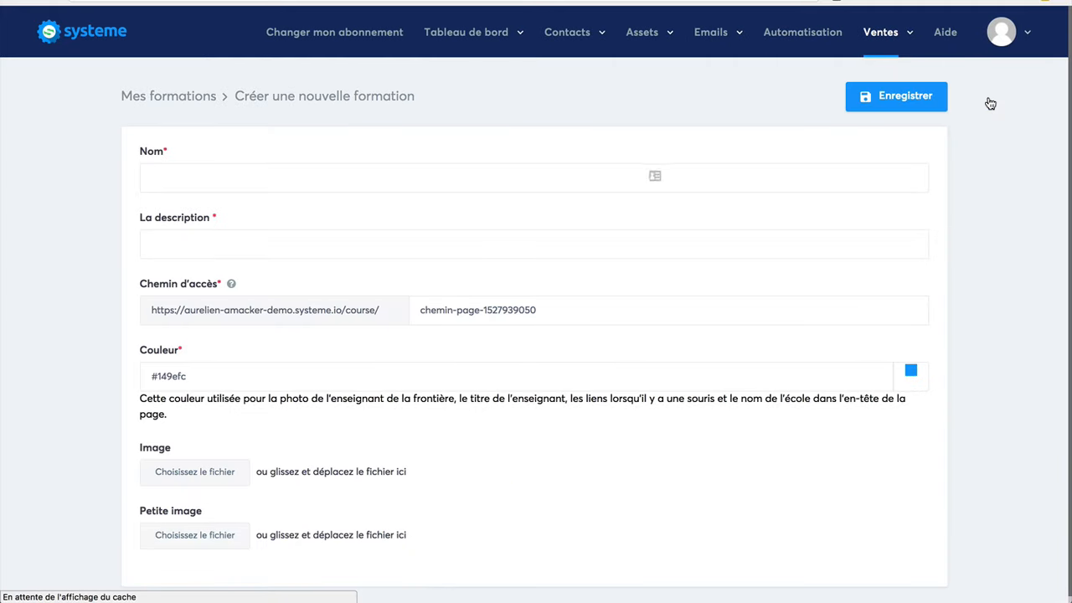
left_click(175, 180)
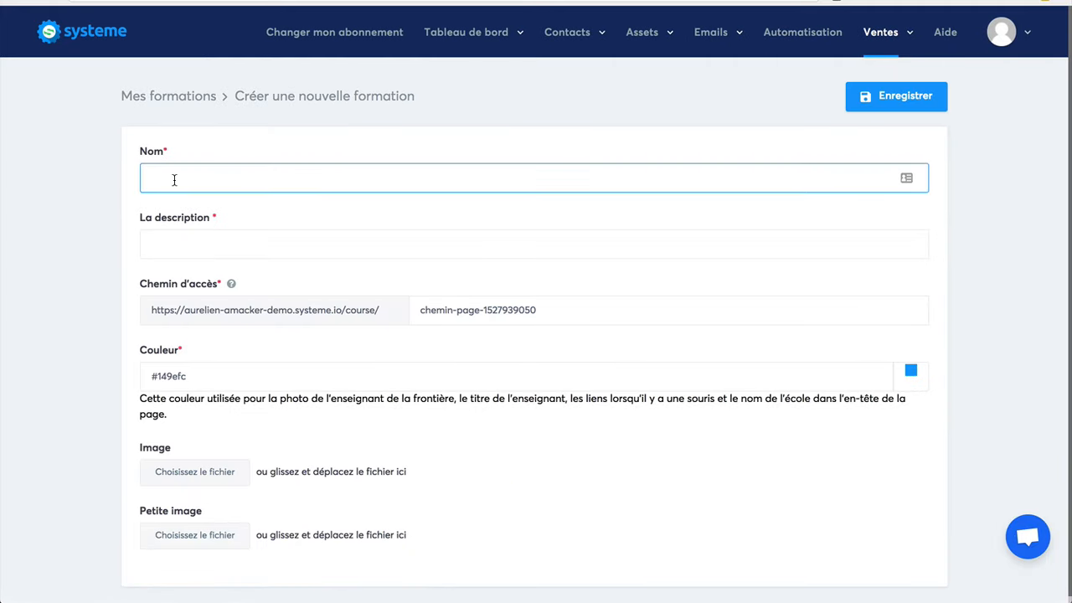
type("Maigrir en 31 jours")
left_click_drag(241, 184, 149, 179)
key("ctrl+c")
left_click(173, 234)
key("ctrl+v")
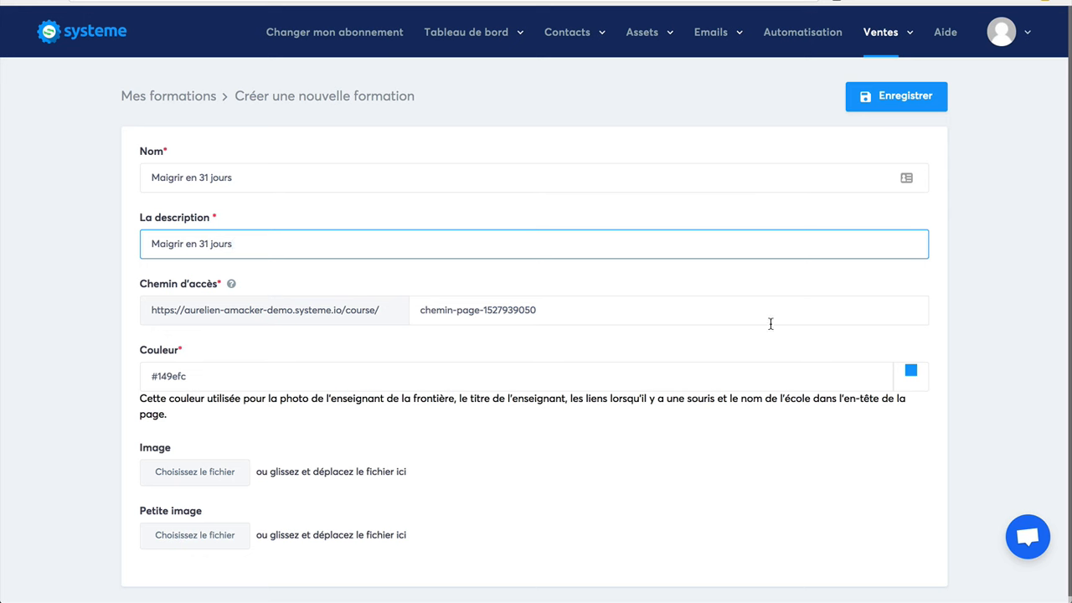
left_click(905, 98)
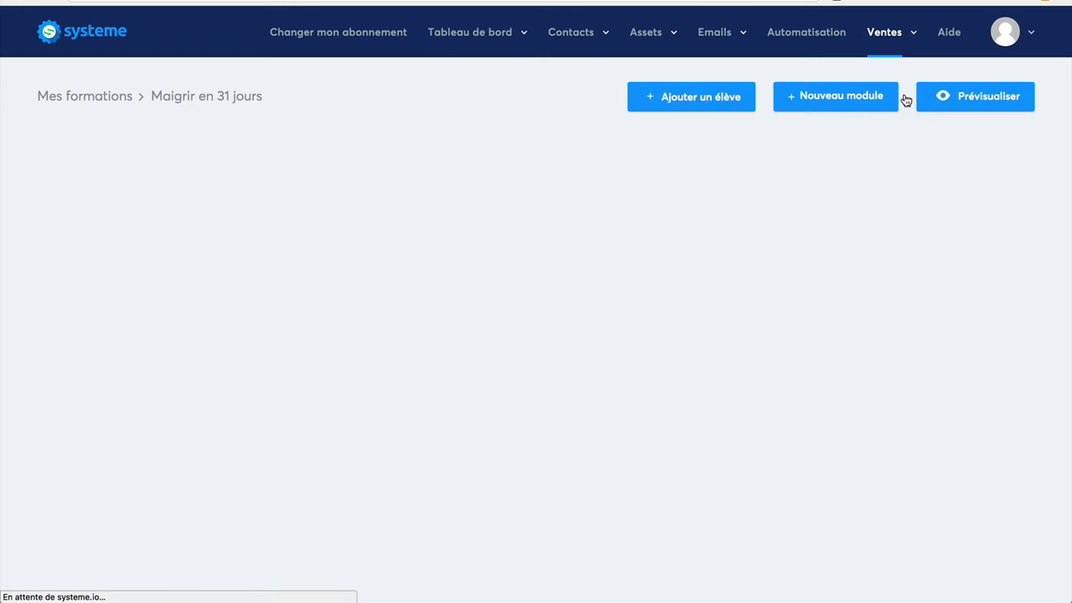
Step: Add a module named "Module 1" to the course and create a chapter named "Chapitre 1" in it
left_click(847, 96)
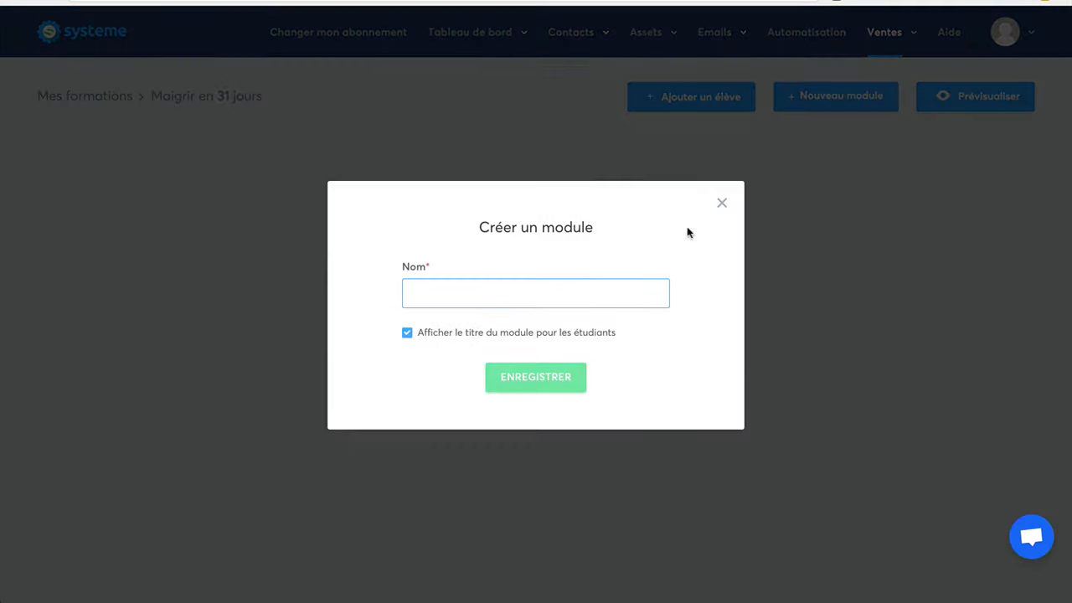
type("Module 1")
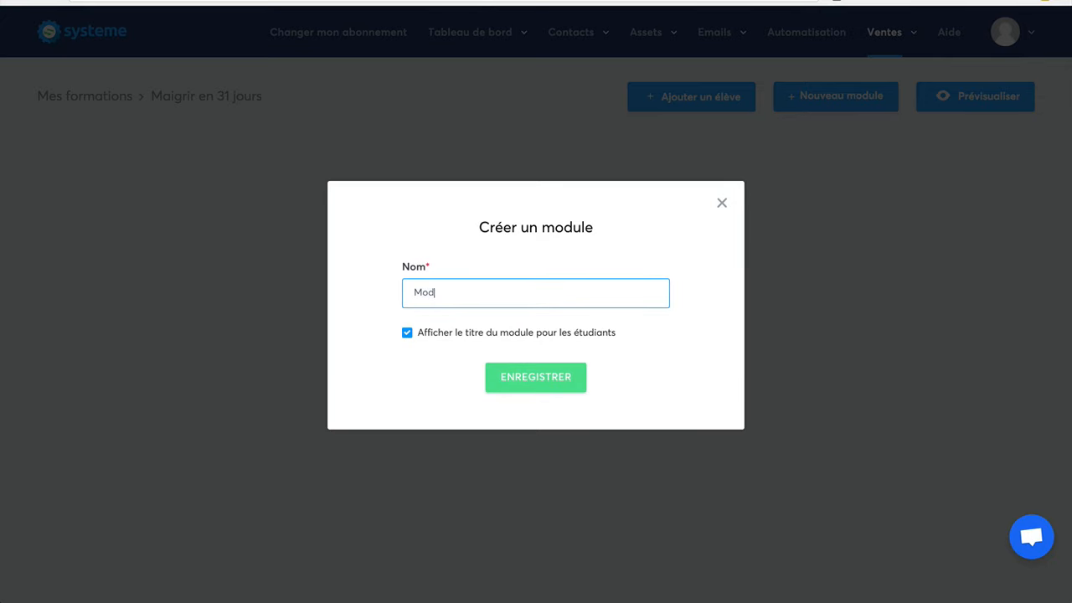
left_click(527, 377)
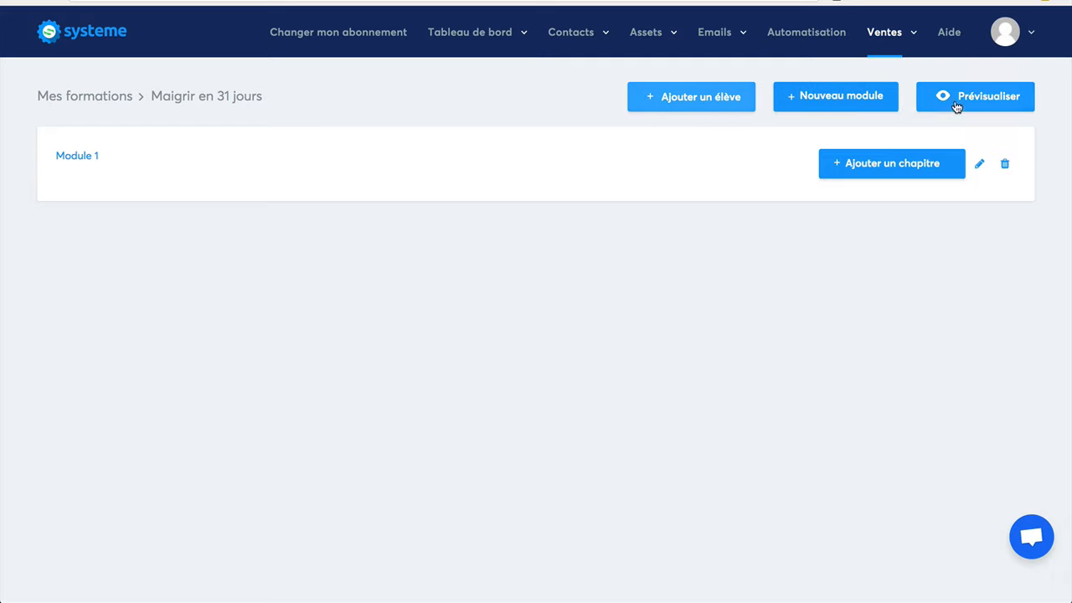
left_click(890, 166)
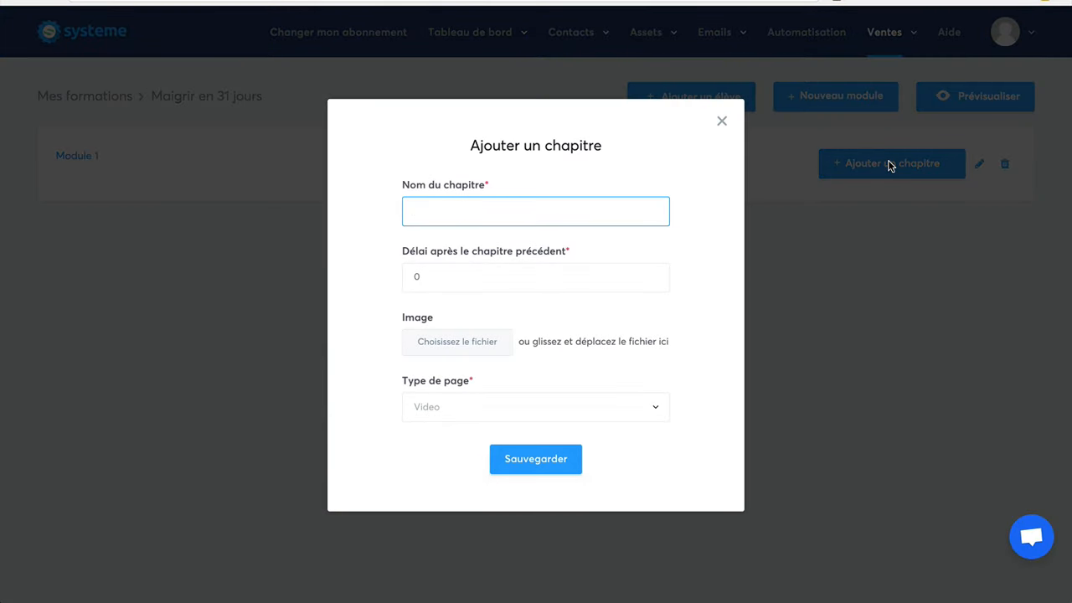
type("Chapitre 1")
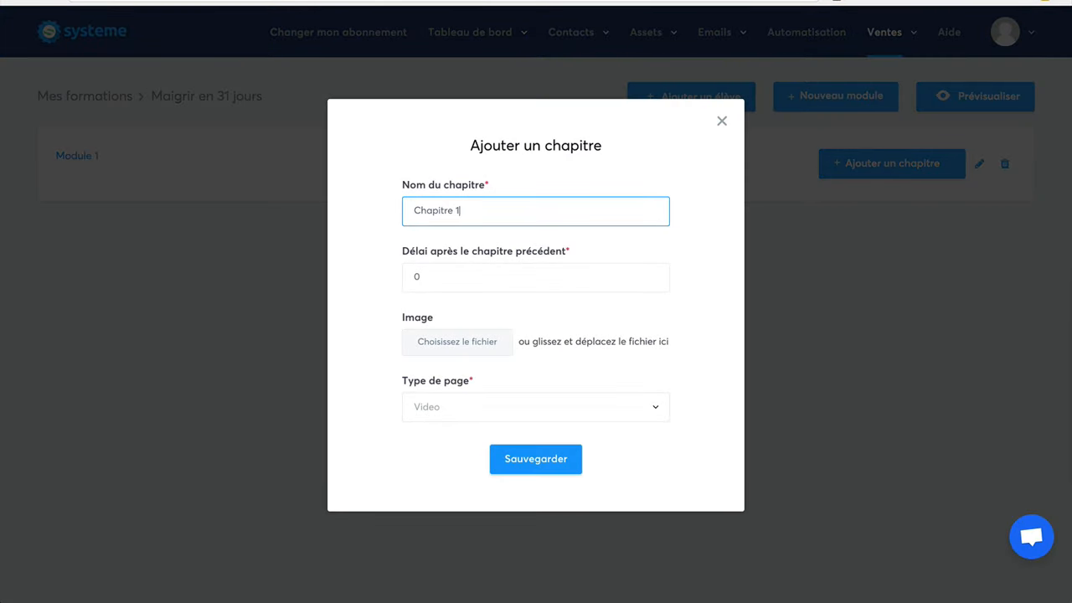
left_click(508, 462)
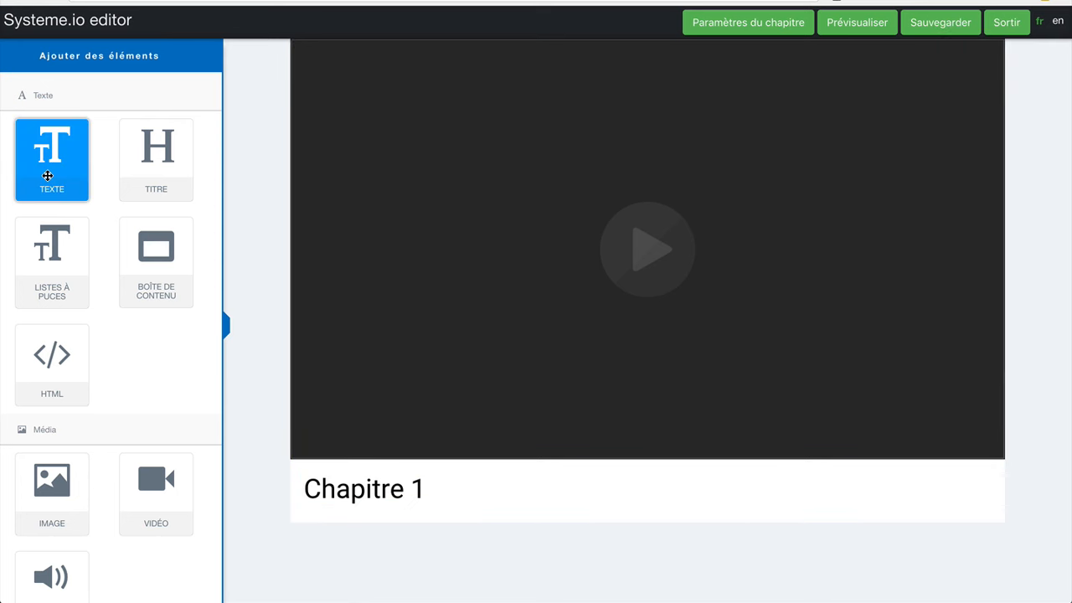
Step: Insert a title element above the chapter page's video and set its text to "Chapitre 1"
left_click_drag(163, 165, 428, 40)
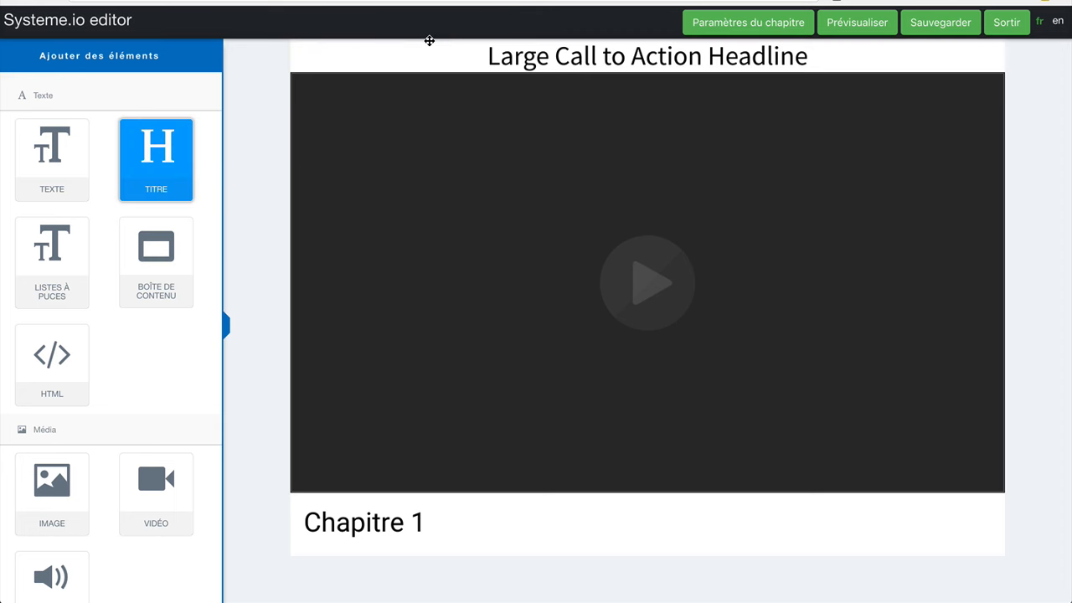
left_click(680, 65)
left_click_drag(809, 57, 485, 58)
type("C")
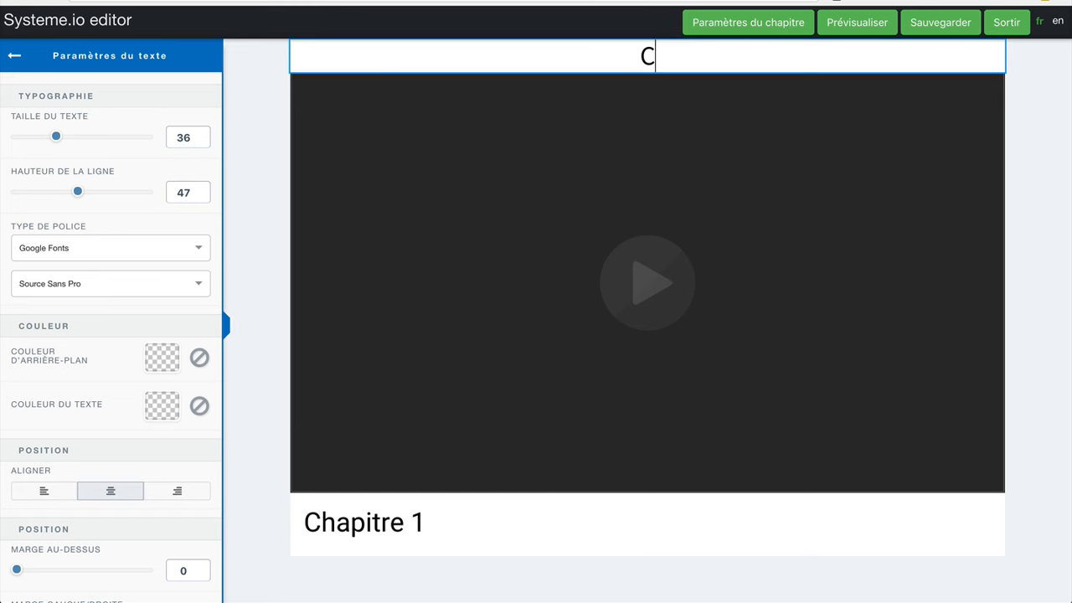
type("hapitre 1")
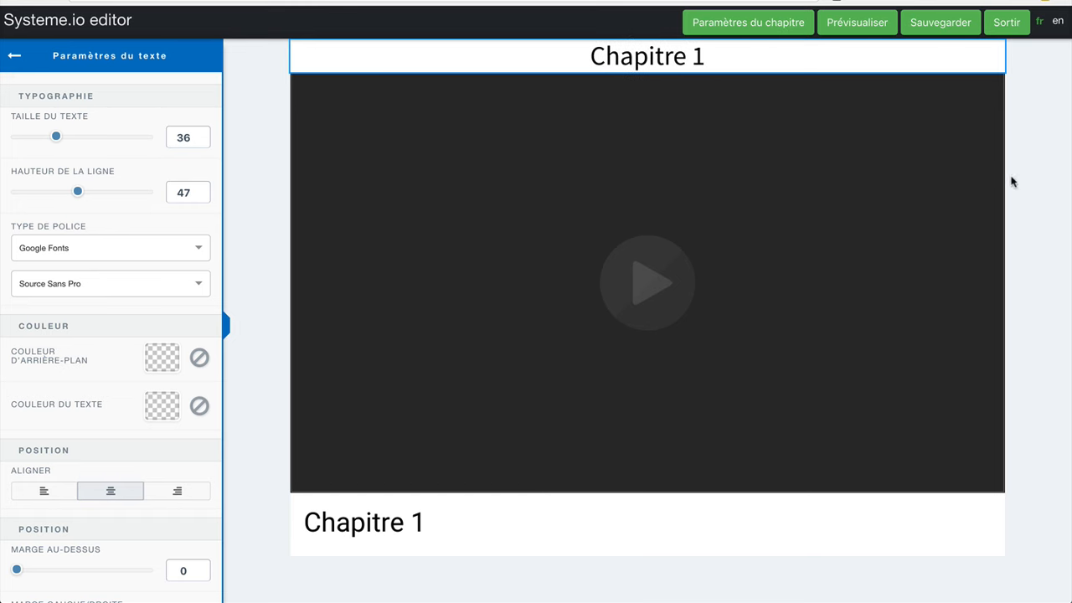
left_click(1016, 183)
Step: Delete the "Chapitre 1" text element below the video
mouse_move(718, 547)
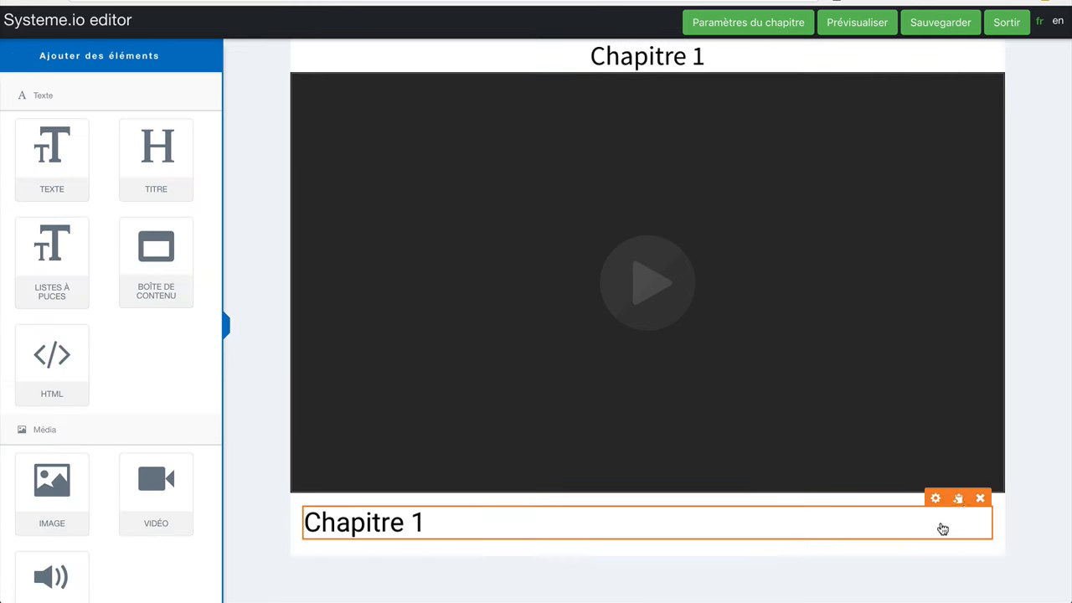
left_click(981, 499)
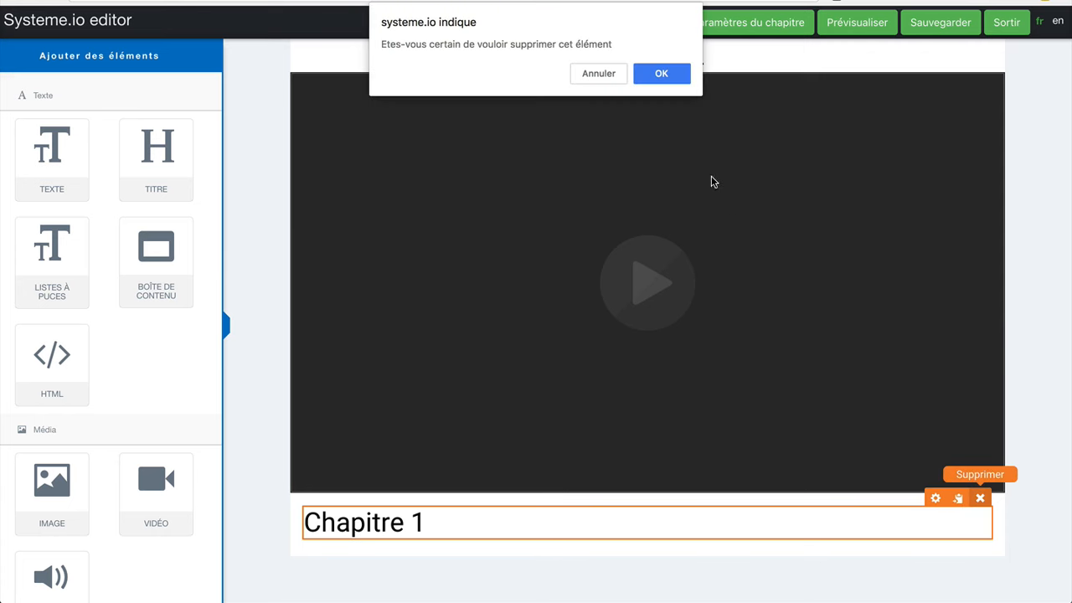
left_click(661, 74)
Step: Place a content box in the empty column below the video and set its title text to "Ressources"
mouse_move(50, 161)
left_mouse_down()
mouse_move(335, 515)
mouse_move(48, 172)
left_mouse_up()
scroll(58, 361, "down", 1)
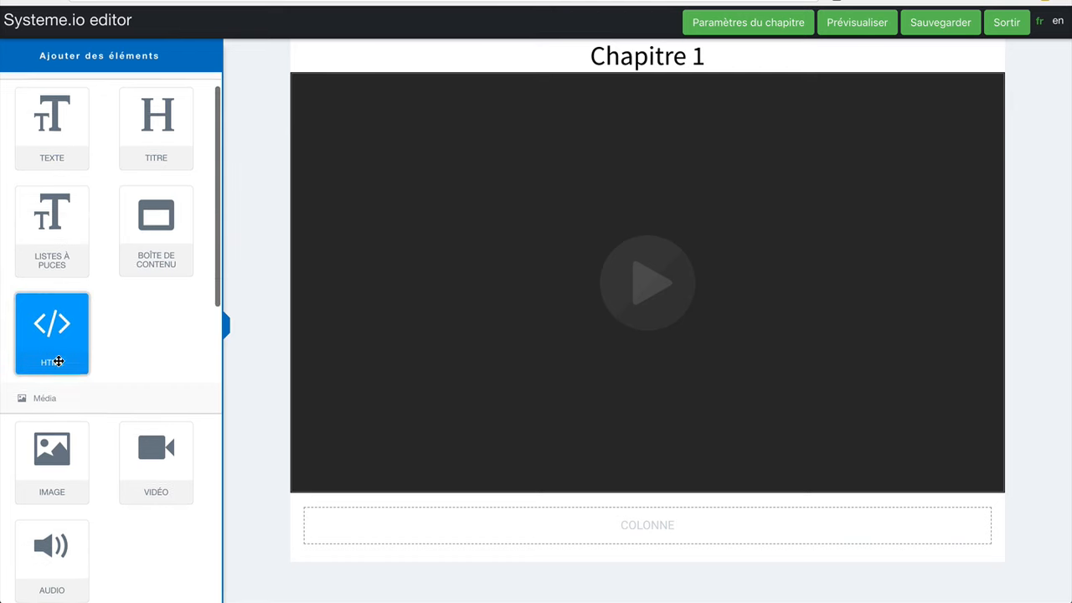
scroll(59, 361, "down", 8)
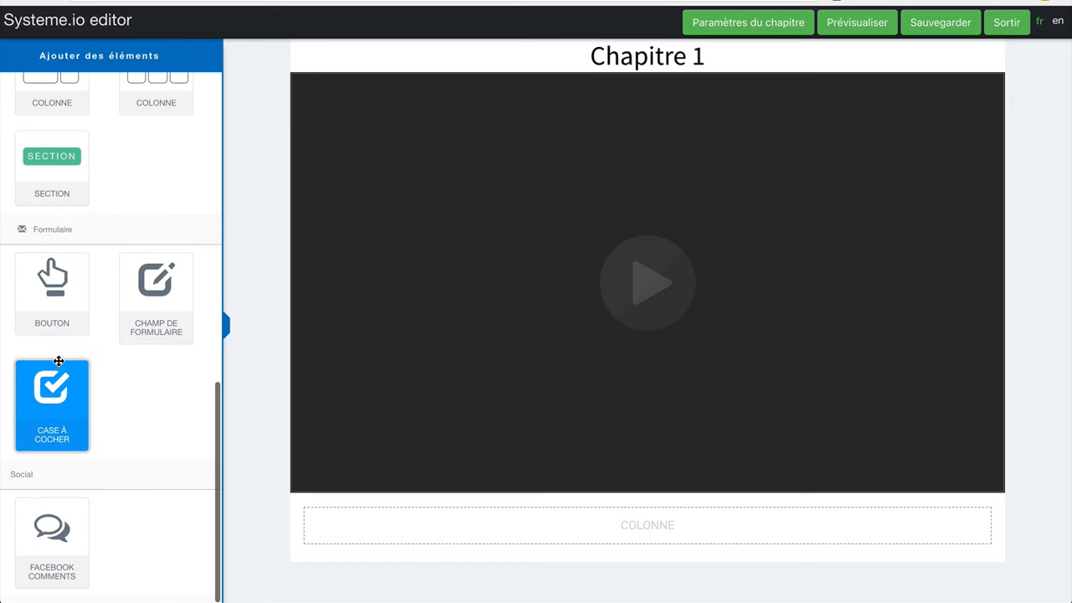
scroll(59, 361, "up", 9)
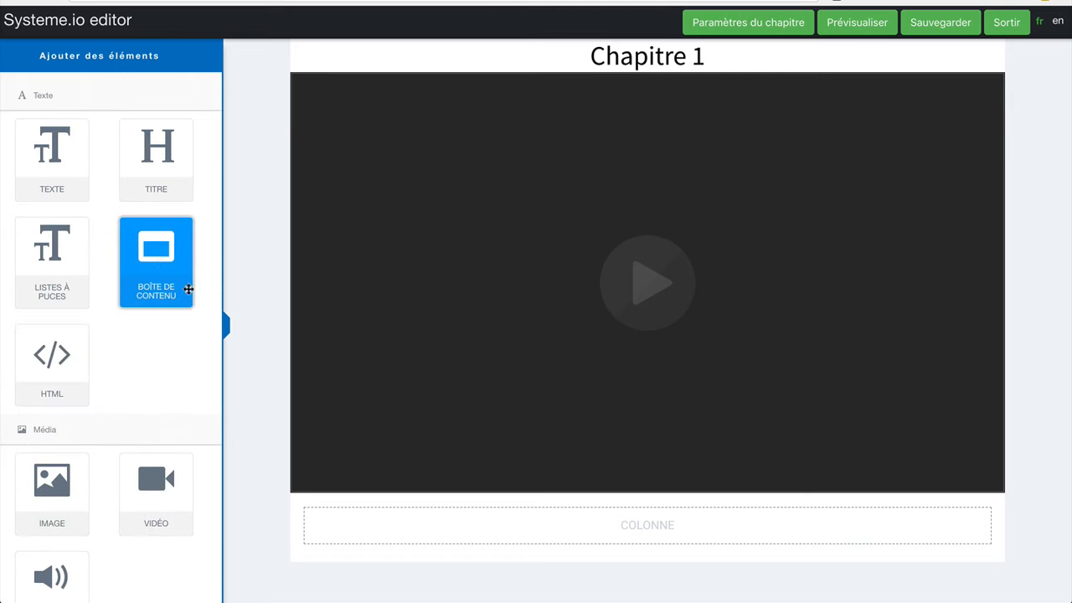
left_click_drag(188, 289, 371, 526)
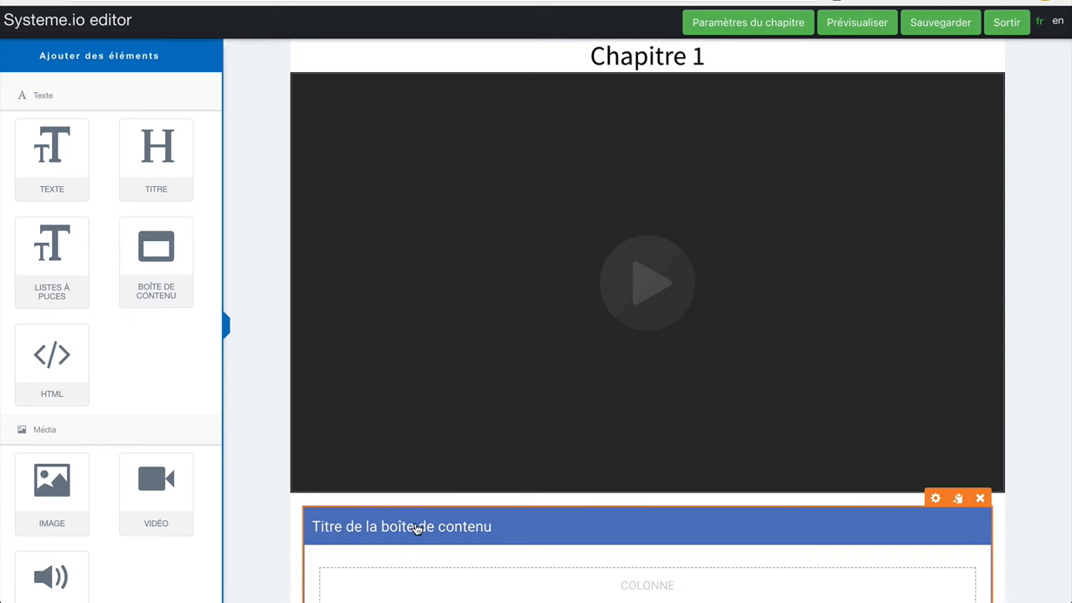
left_click(934, 498)
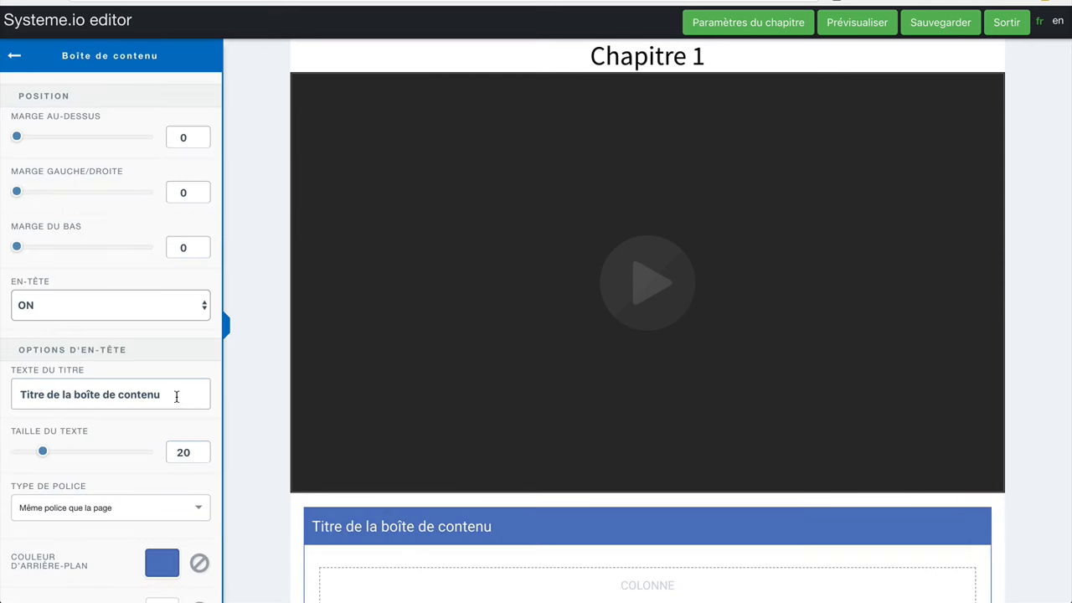
triple_click(107, 393)
type("Ressources")
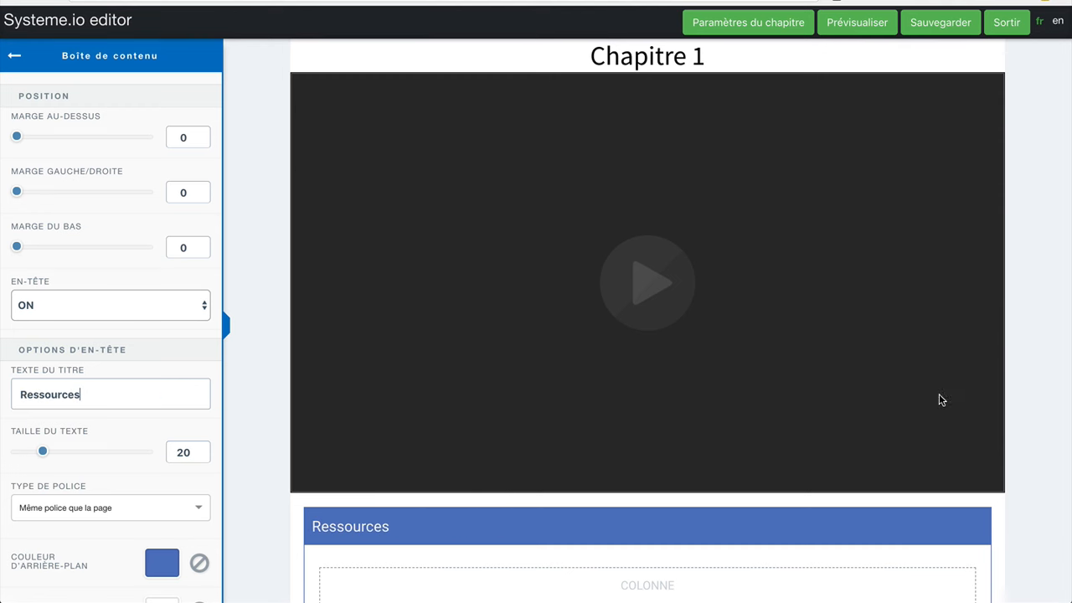
left_click(1035, 372)
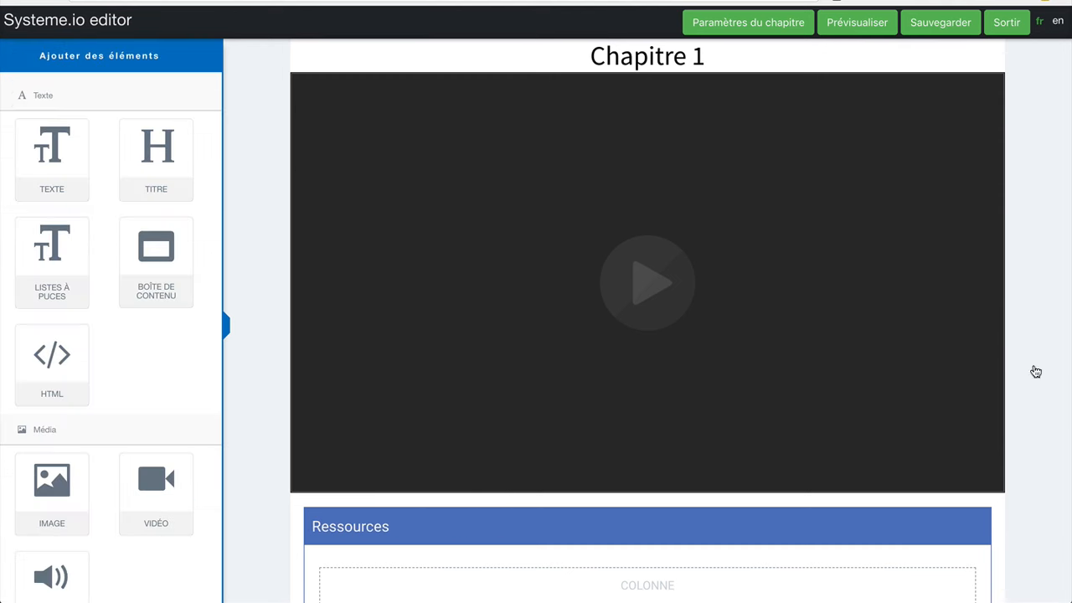
Step: Save the chapter page, exit the editor and open the list of pages and forms
left_click(934, 26)
left_click(1005, 30)
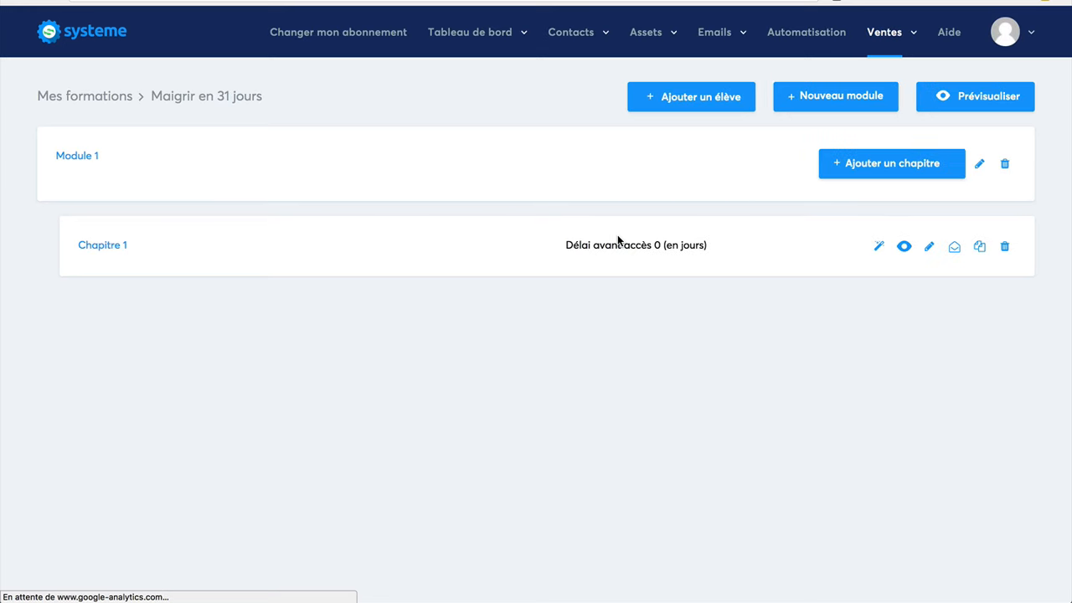
left_click(889, 30)
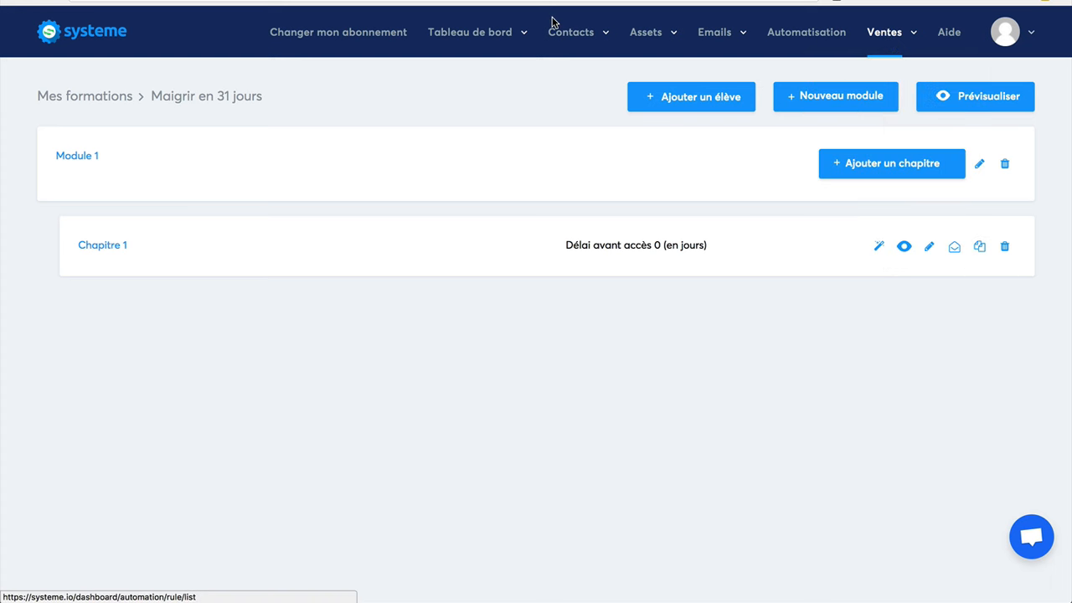
mouse_move(473, 32)
mouse_move(654, 42)
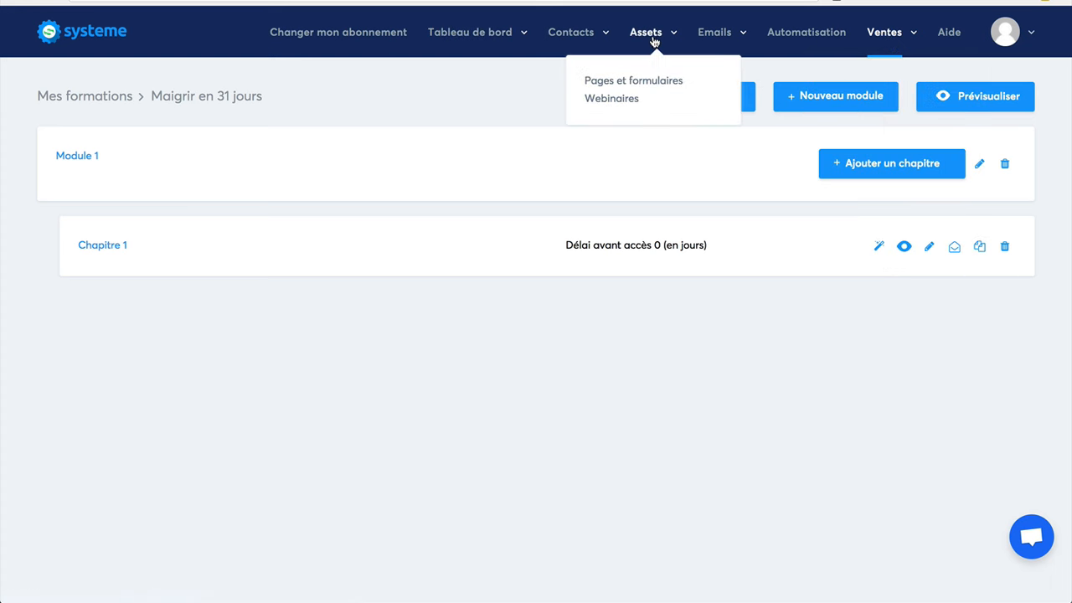
left_click(613, 81)
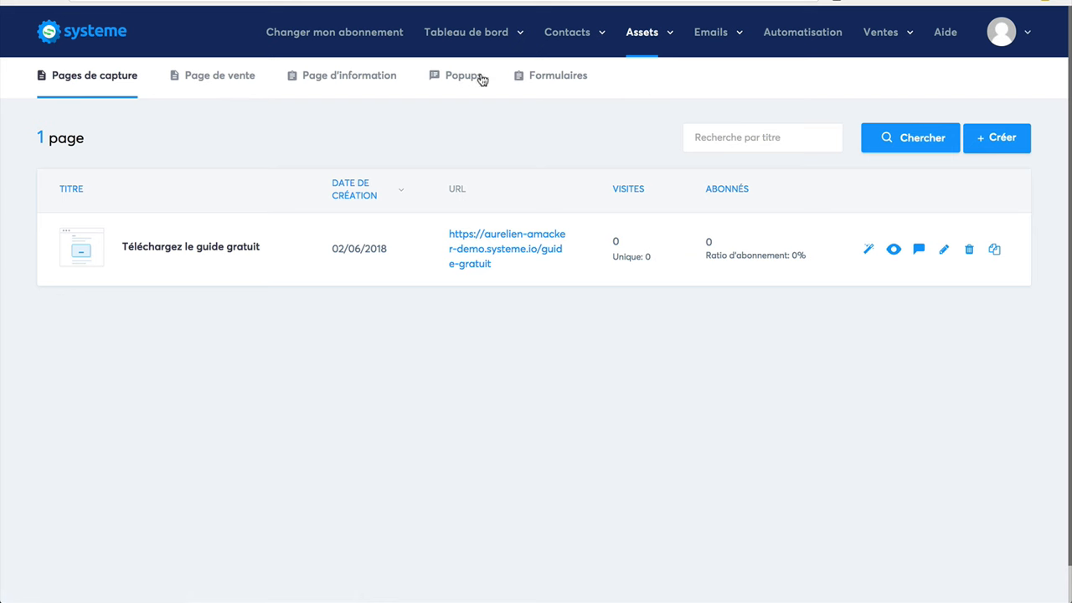
Step: Start a new sales page from the "Page de vente texte" template
left_click(208, 80)
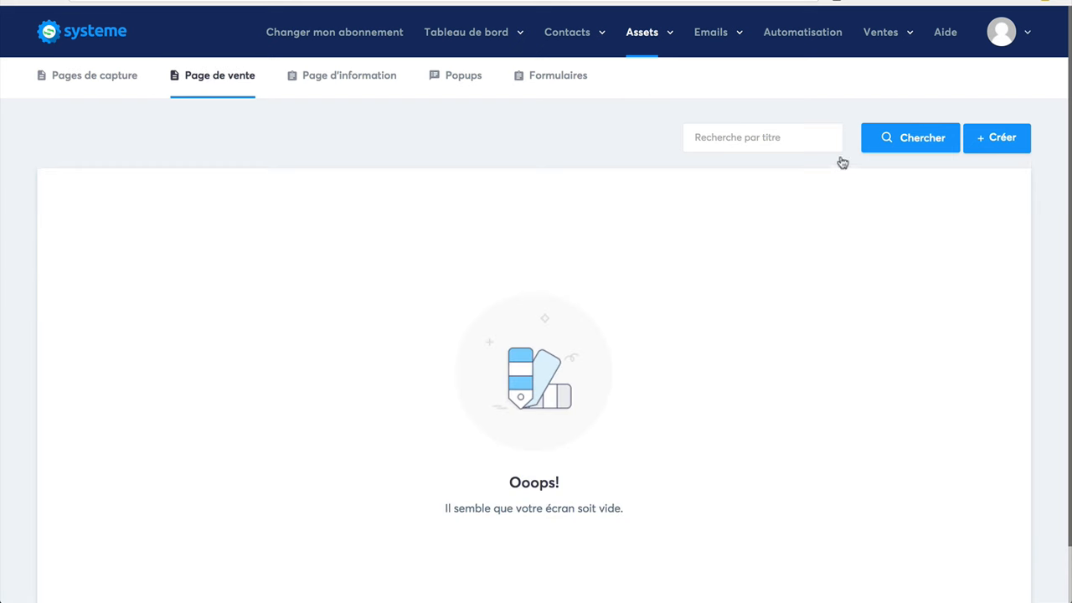
left_click(1004, 140)
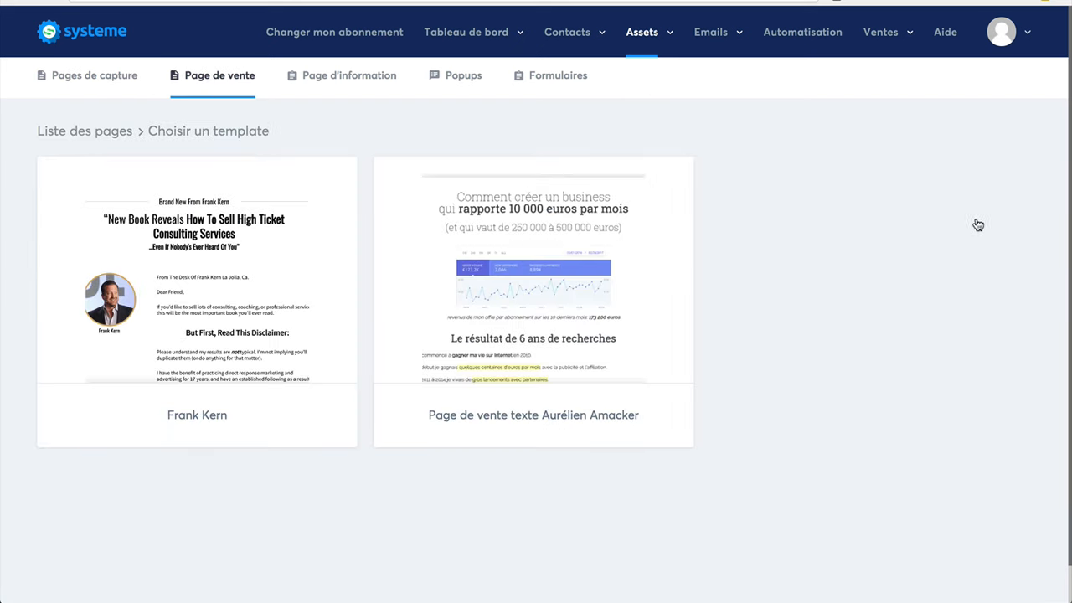
mouse_move(496, 289)
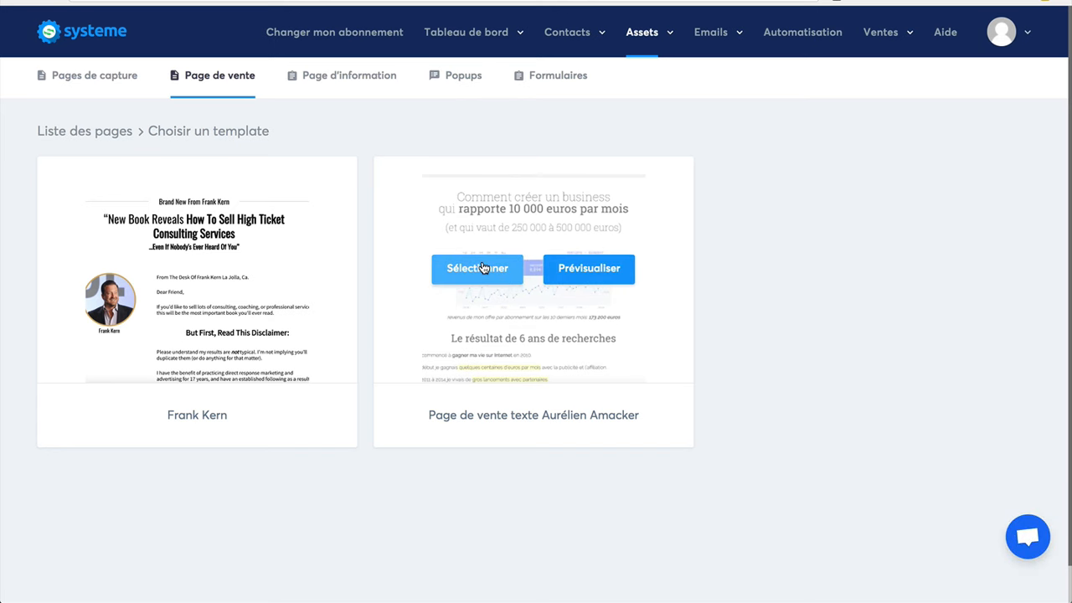
left_click(482, 268)
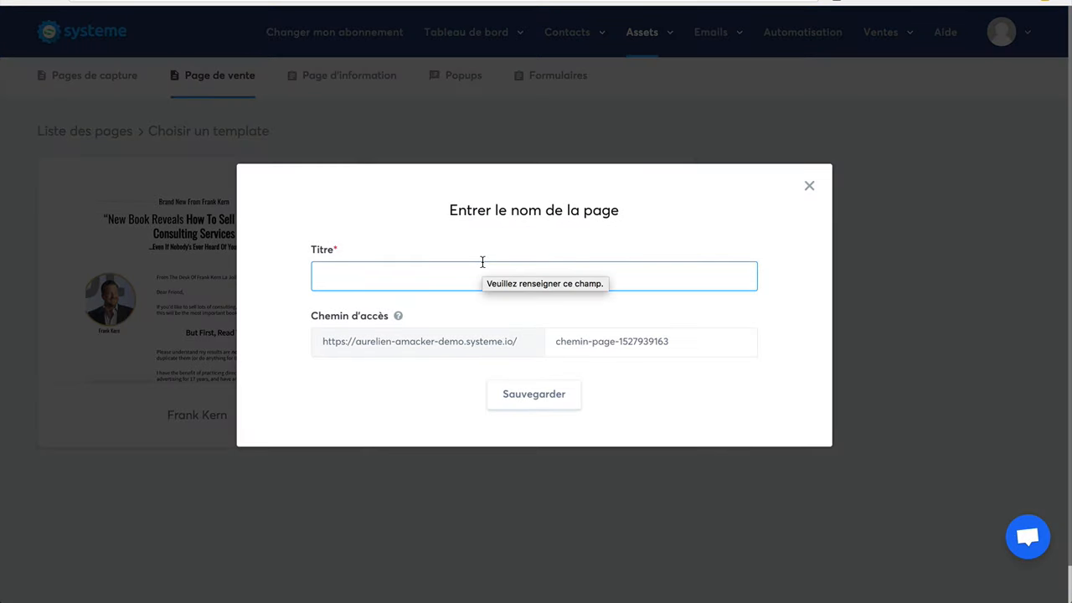
Step: Title the sales page "Maigrir en 31 jours", set its path to "maigrir-31j" and save it
type("Maigrir en 31 jours")
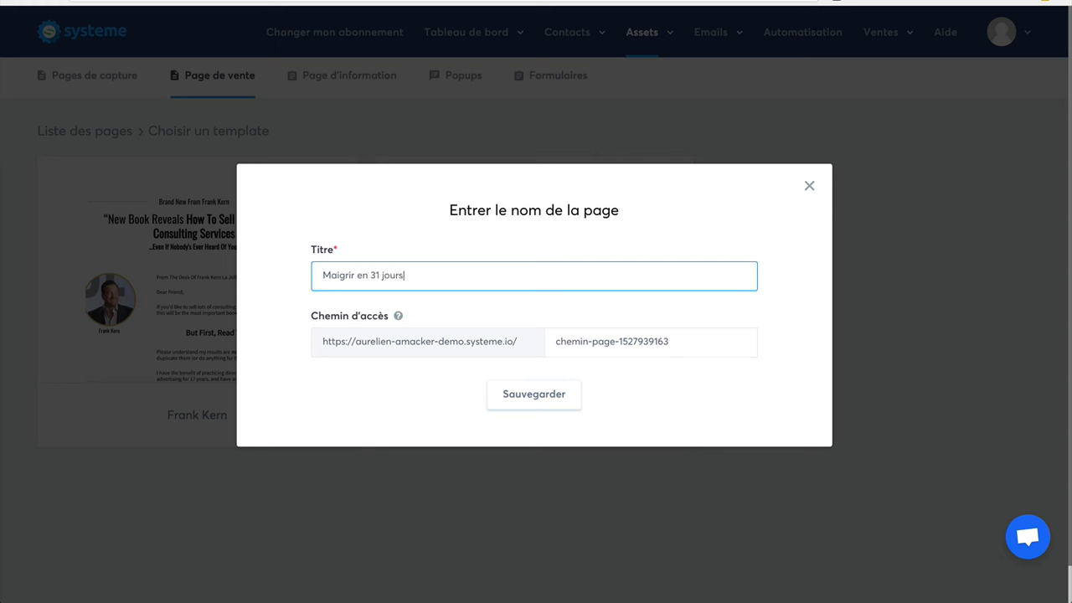
left_click_drag(694, 343, 495, 335)
type("mauigrir-31j")
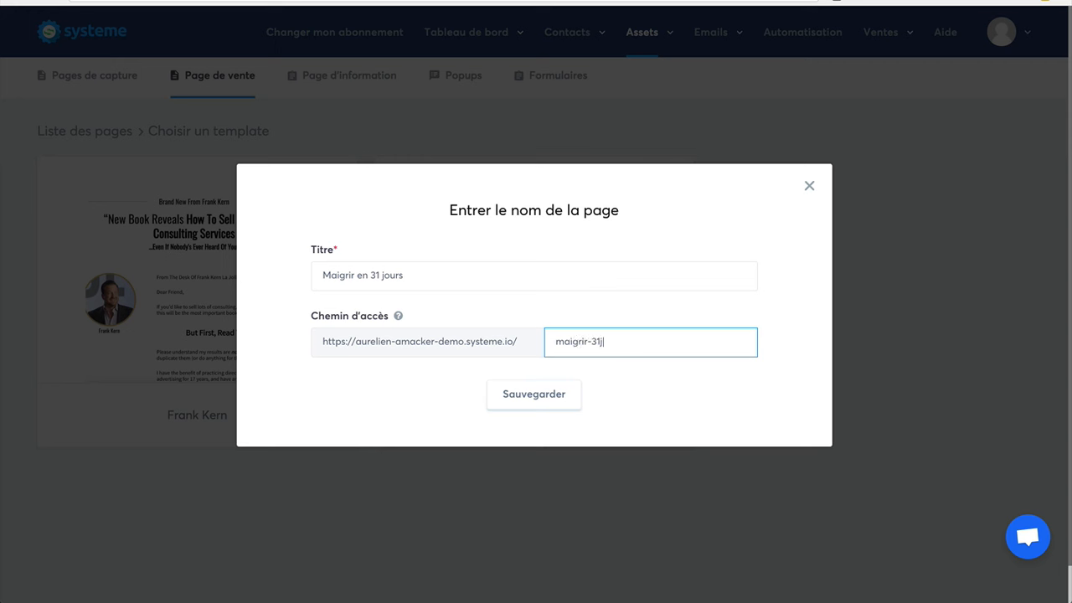
left_click(540, 395)
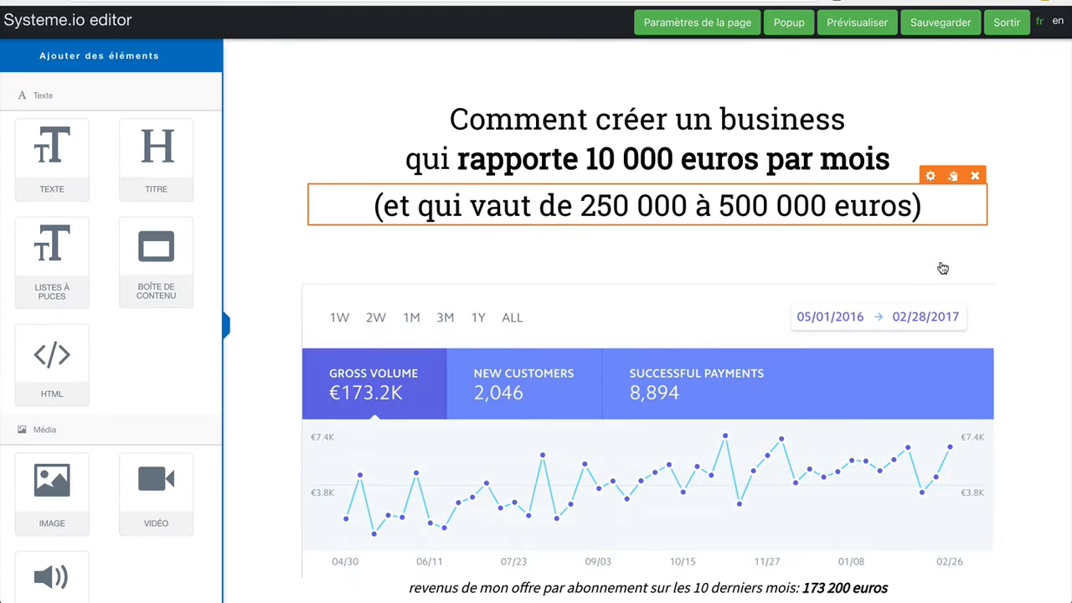
Step: Look through the template's sales copy from the headline down through its sections, and return to the beginning of the page
scroll(943, 268, "down", 10)
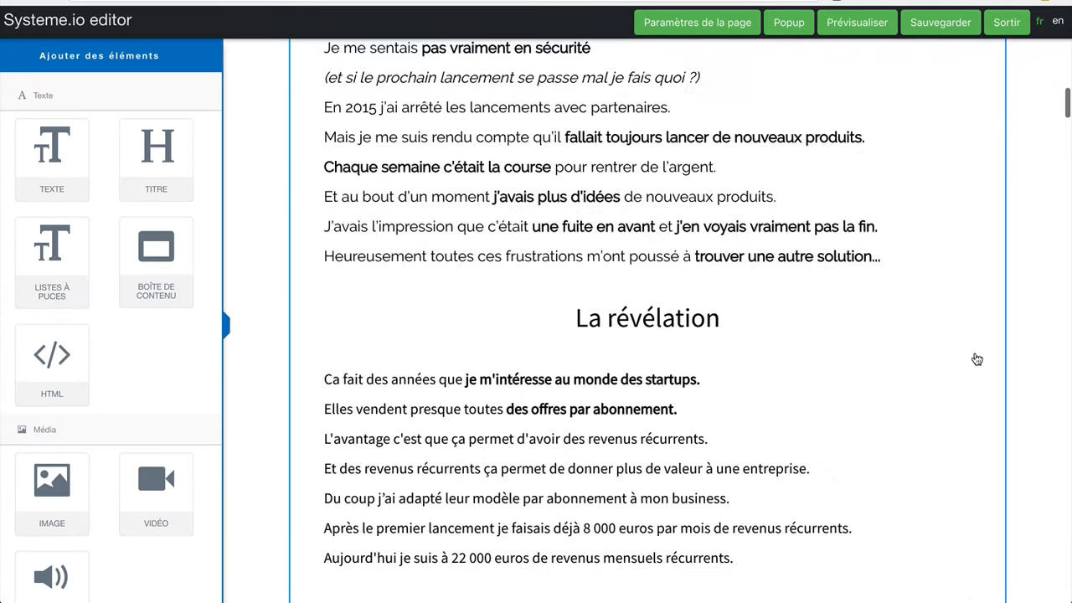
scroll(977, 359, "down", 10)
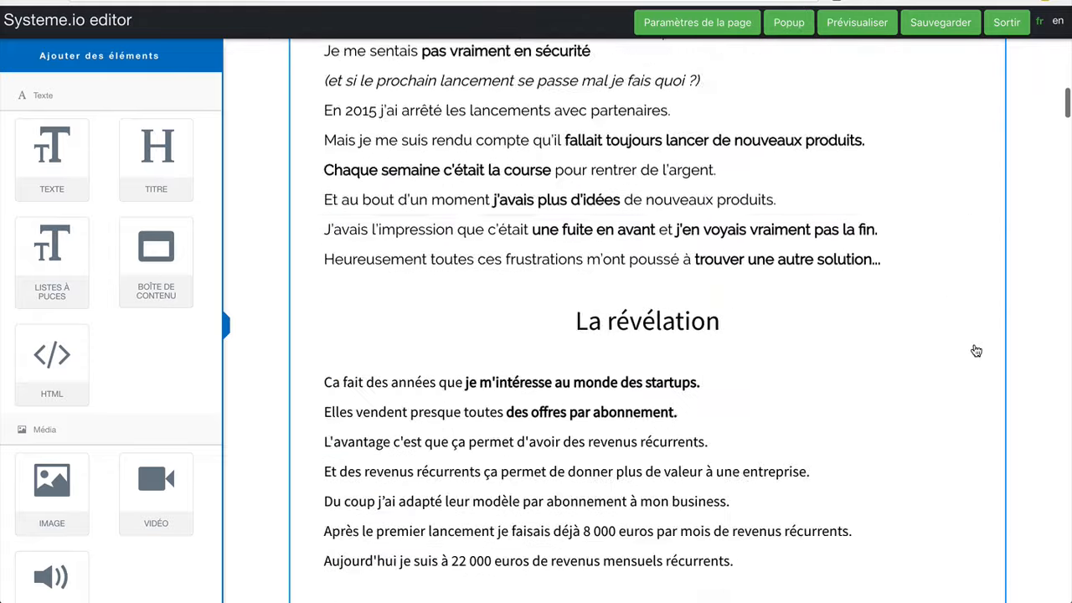
scroll(977, 350, "up", 10)
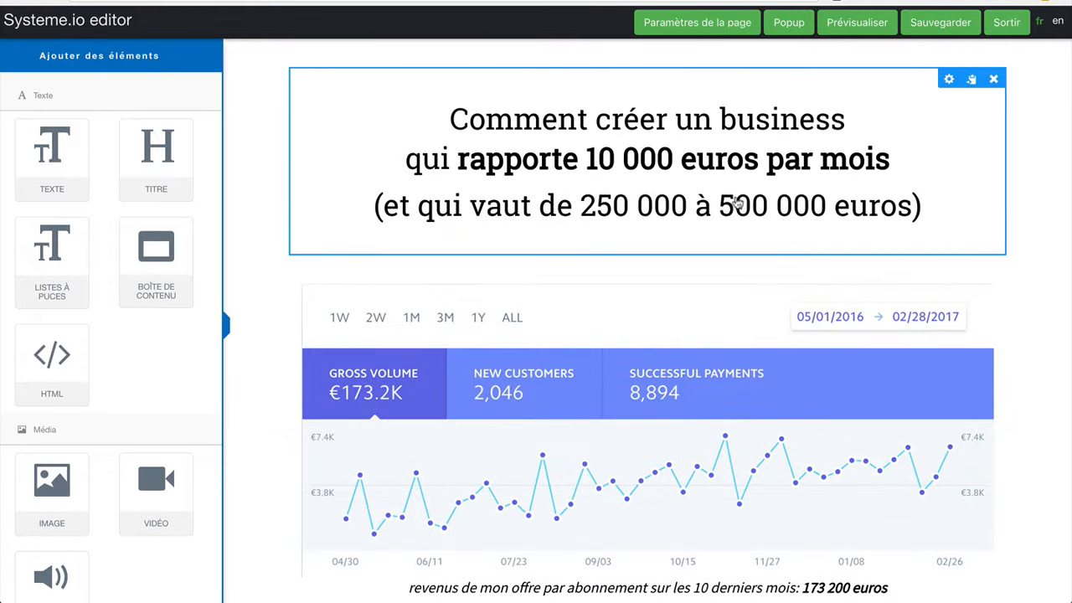
scroll(904, 385, "down", 15)
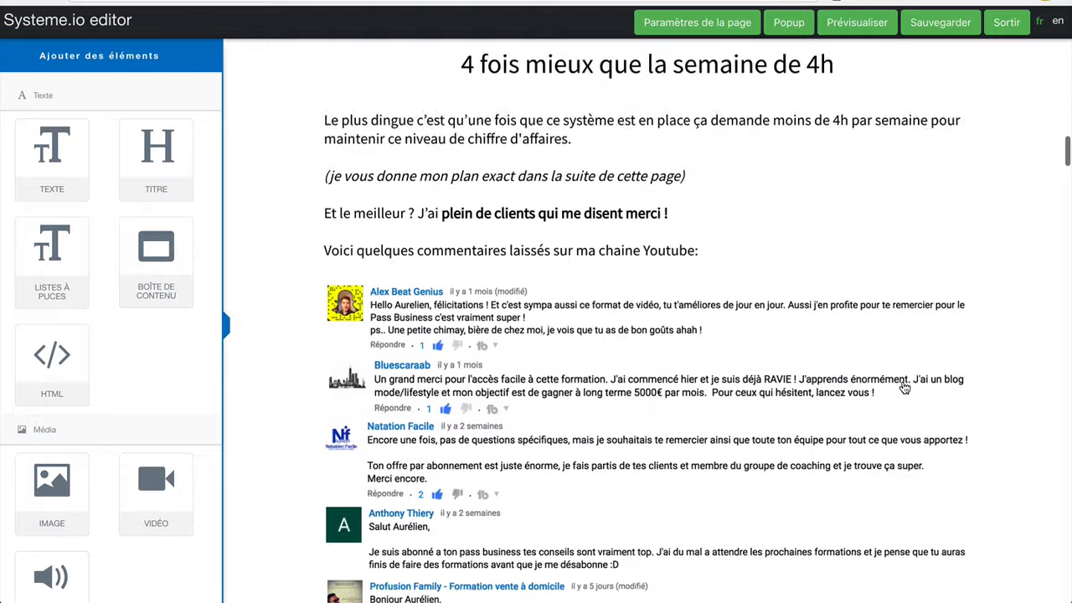
scroll(904, 385, "down", 15)
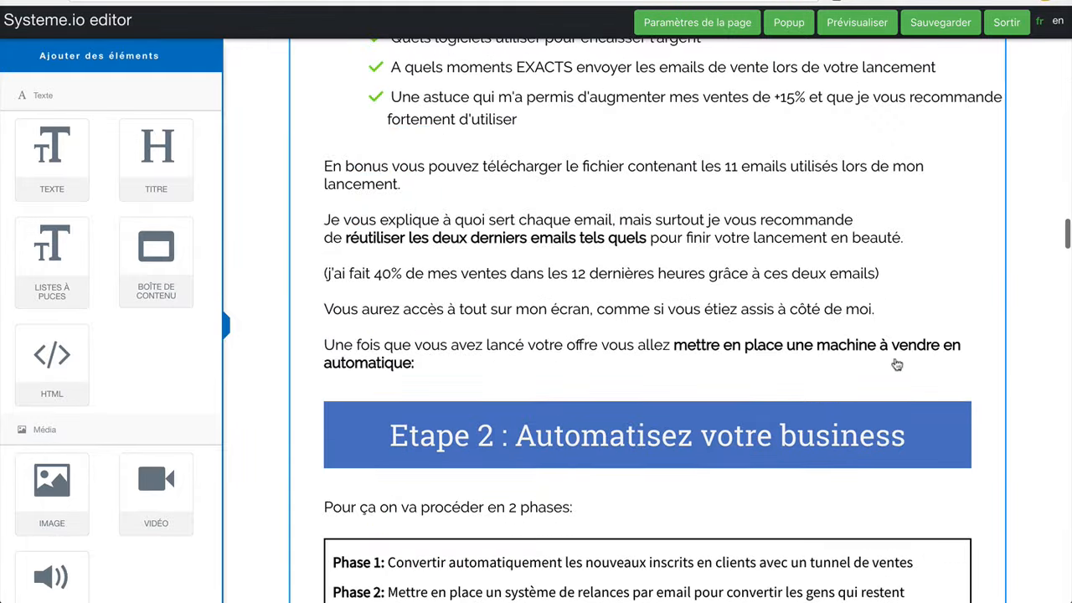
scroll(766, 352, "down", 12)
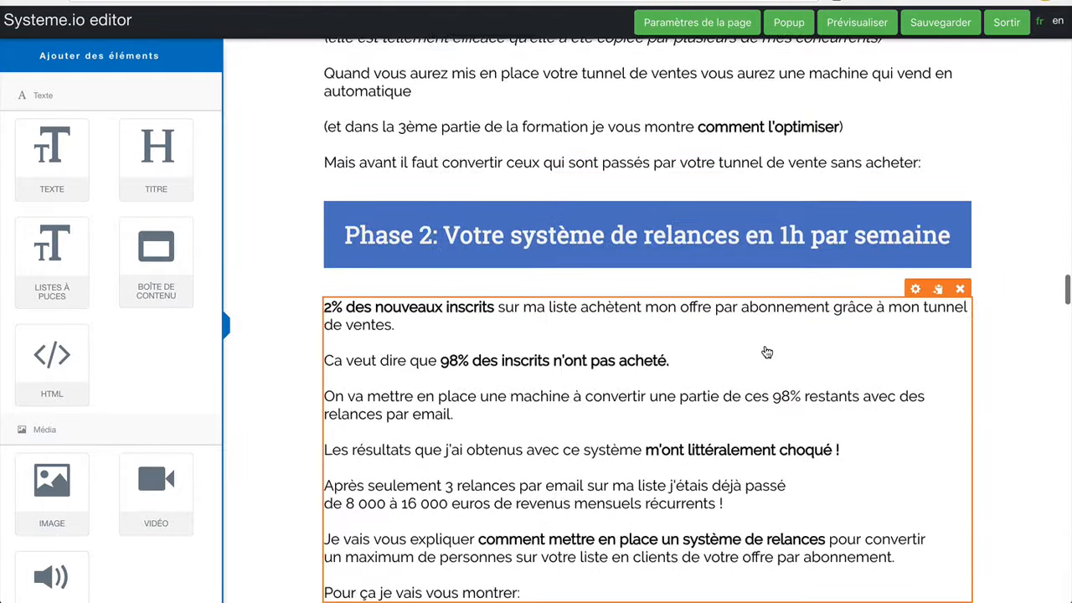
scroll(765, 352, "down", 12)
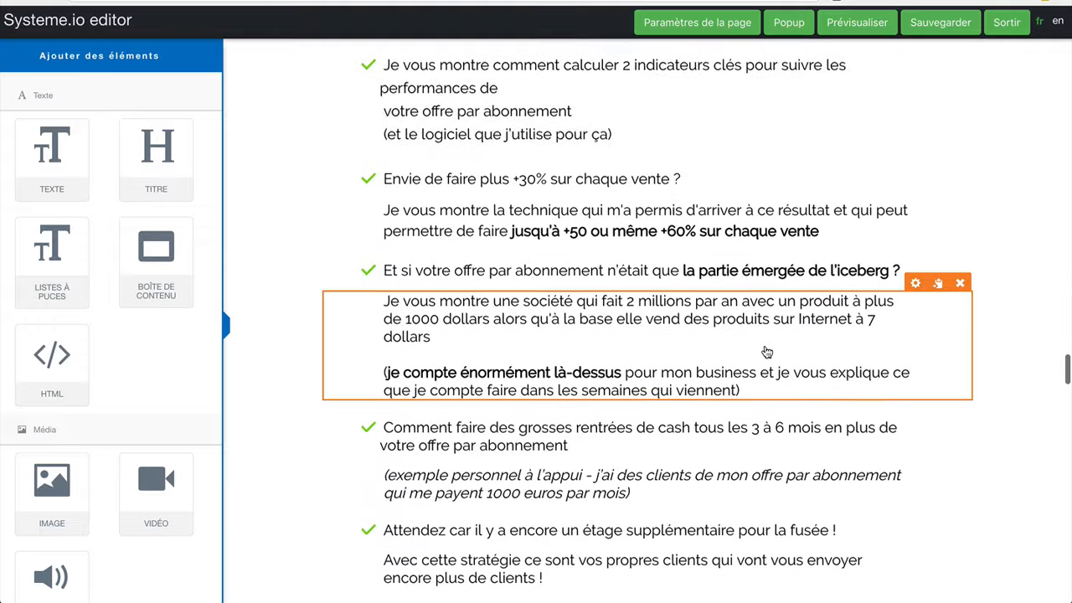
scroll(765, 351, "down", 9)
scroll(766, 352, "up", 20)
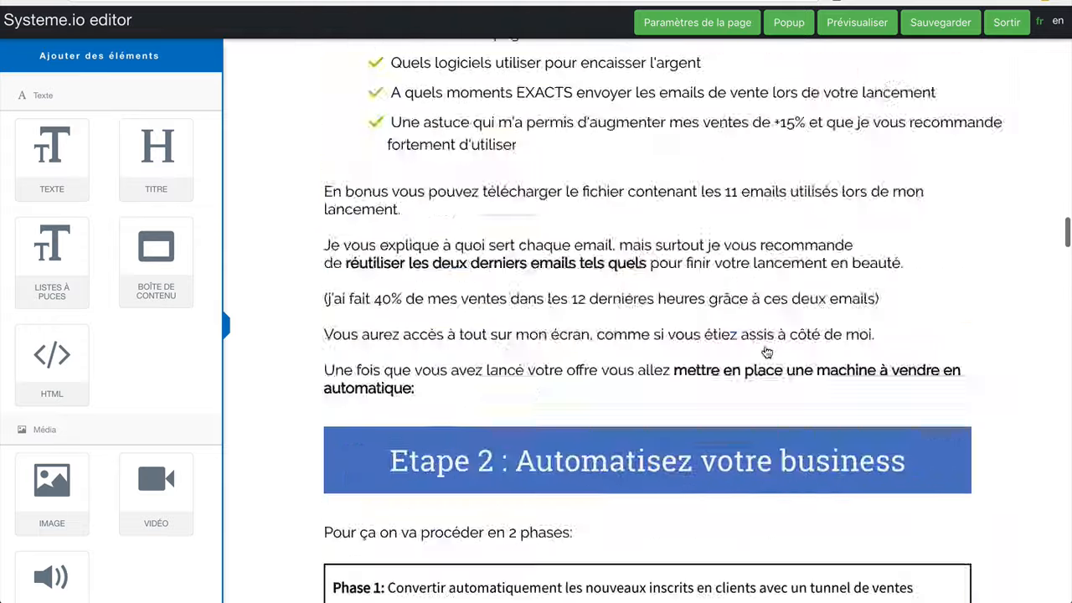
scroll(765, 352, "up", 20)
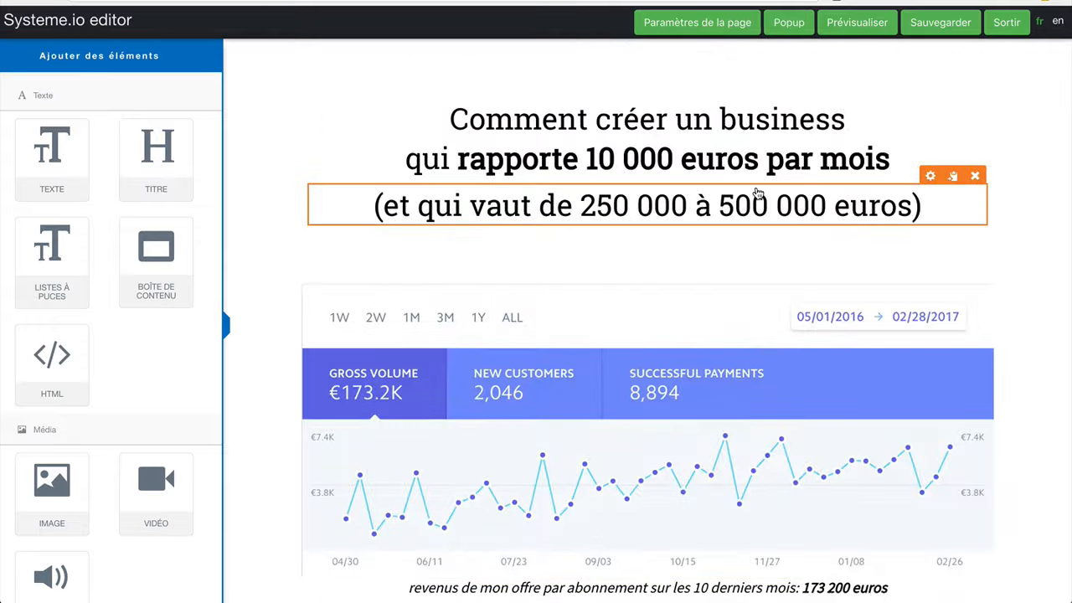
Step: Replace the sales page's headline with "Comment maigrir en 31 jours"
left_click(784, 132)
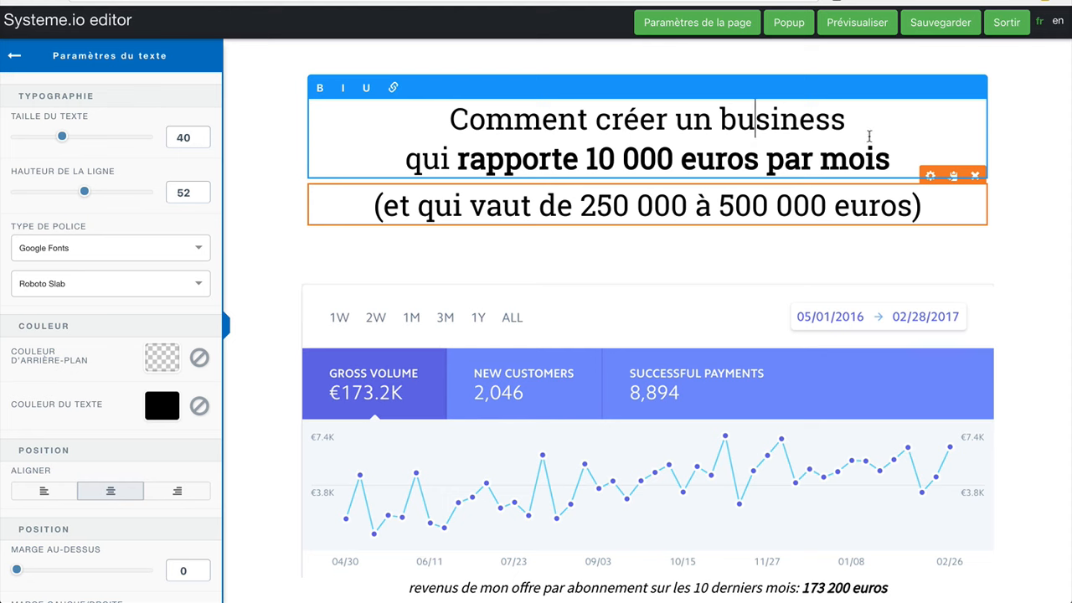
left_click_drag(894, 151, 412, 112)
type("Co")
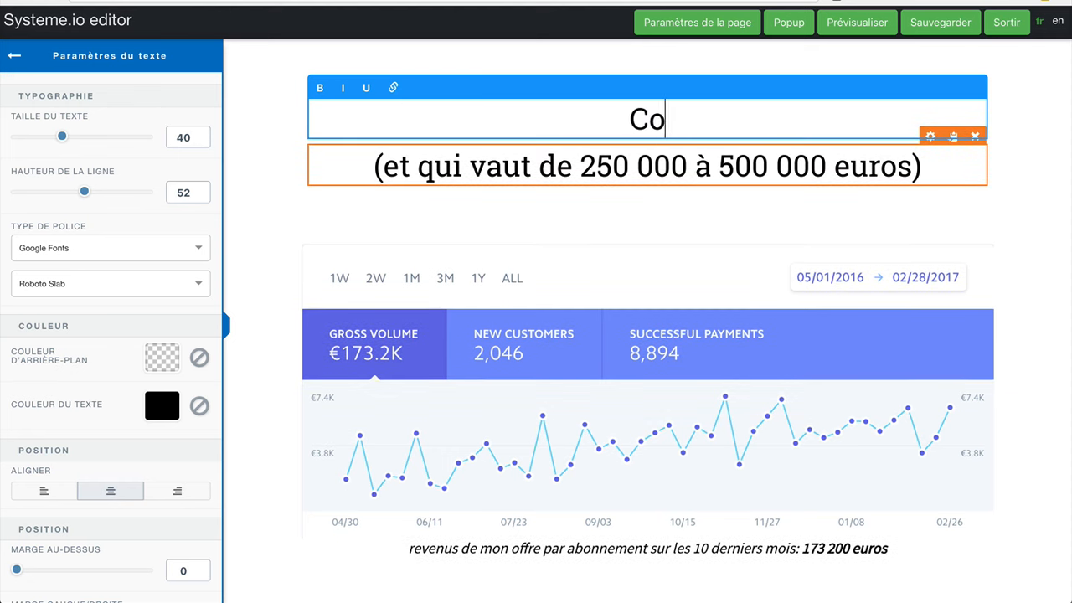
type("mment mai")
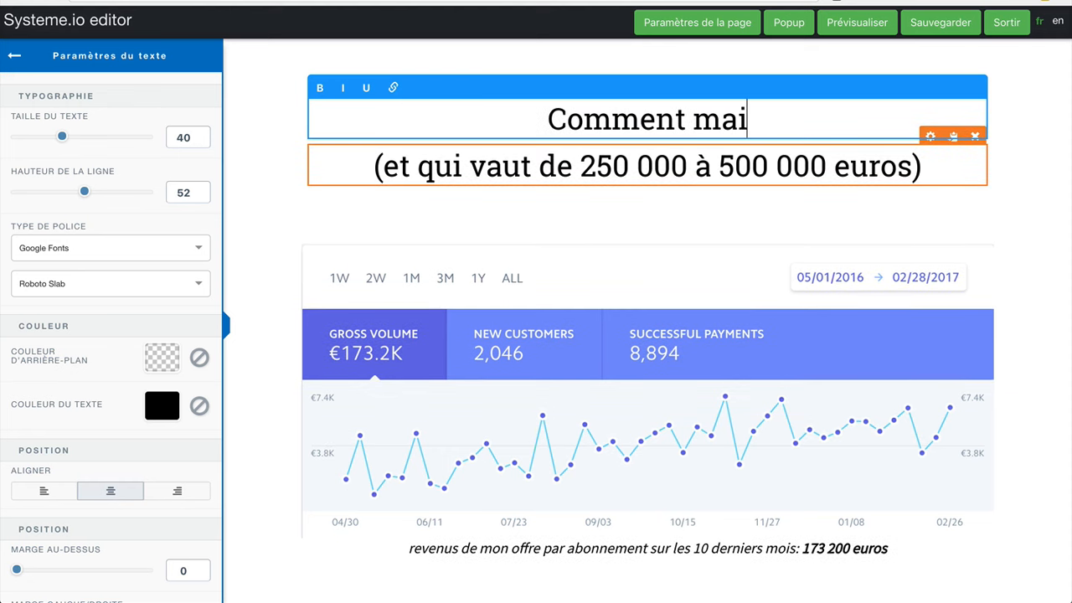
type("grir en 31 jours")
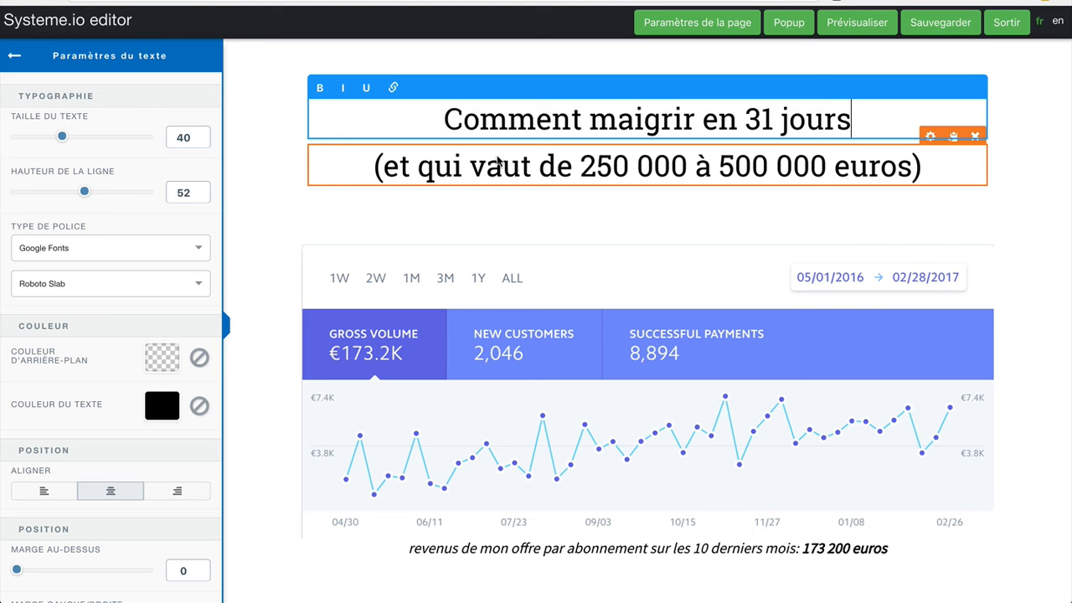
left_click(945, 209)
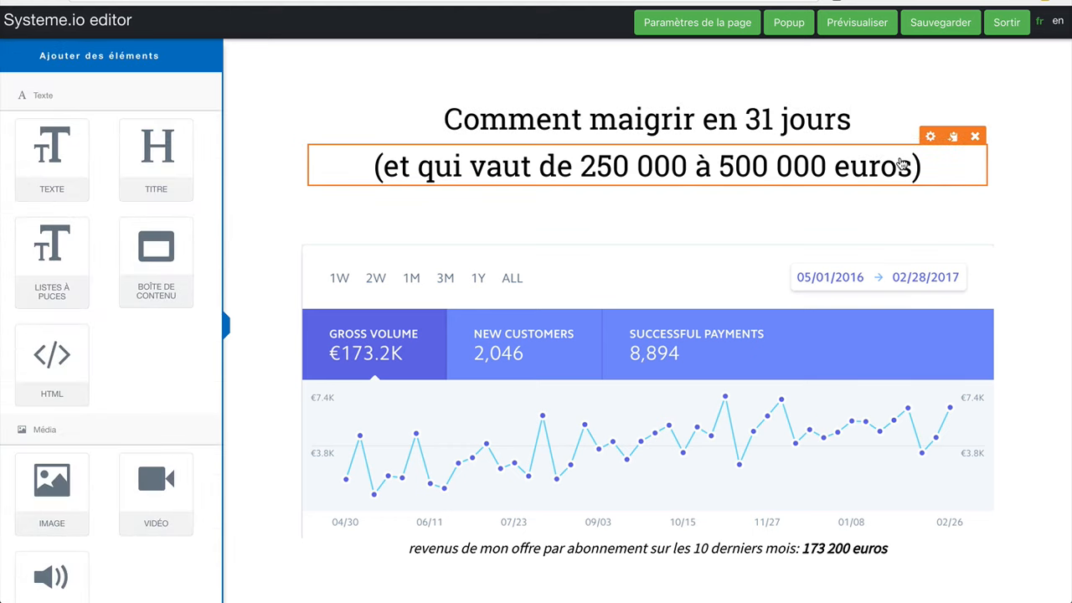
Step: Replace the text inside the subtitle's parentheses with "sans avoir de sensation de faim..."
left_click(902, 163)
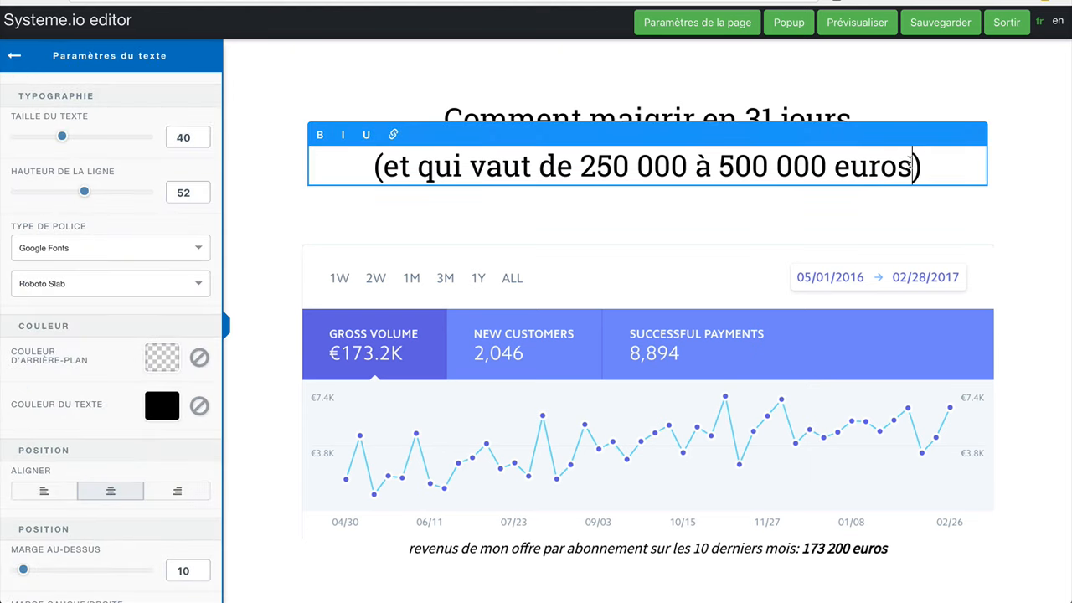
left_click_drag(911, 163, 383, 166)
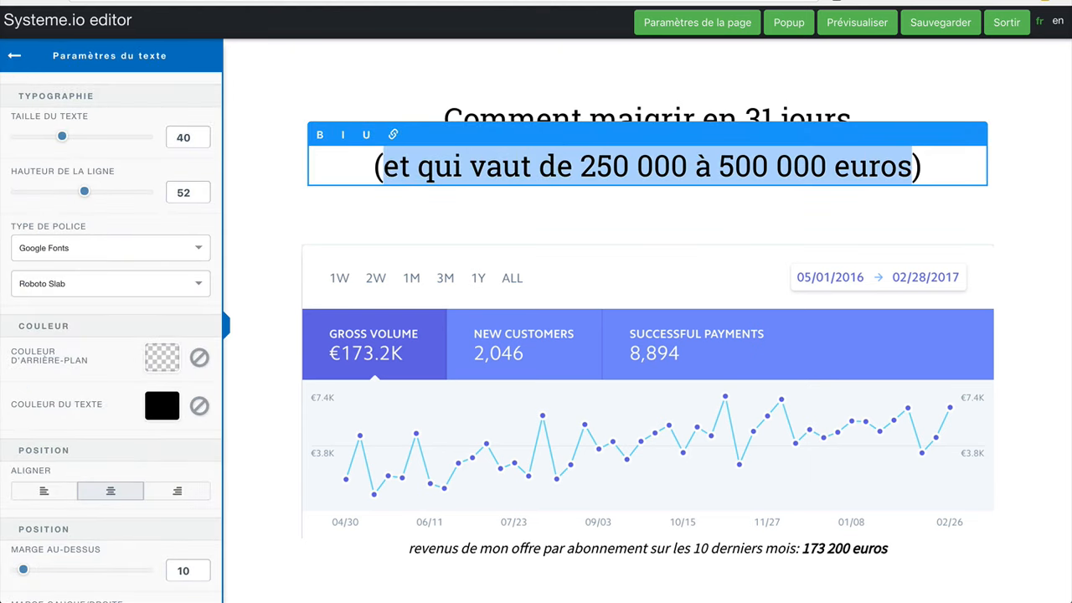
type("sans avoir de sen")
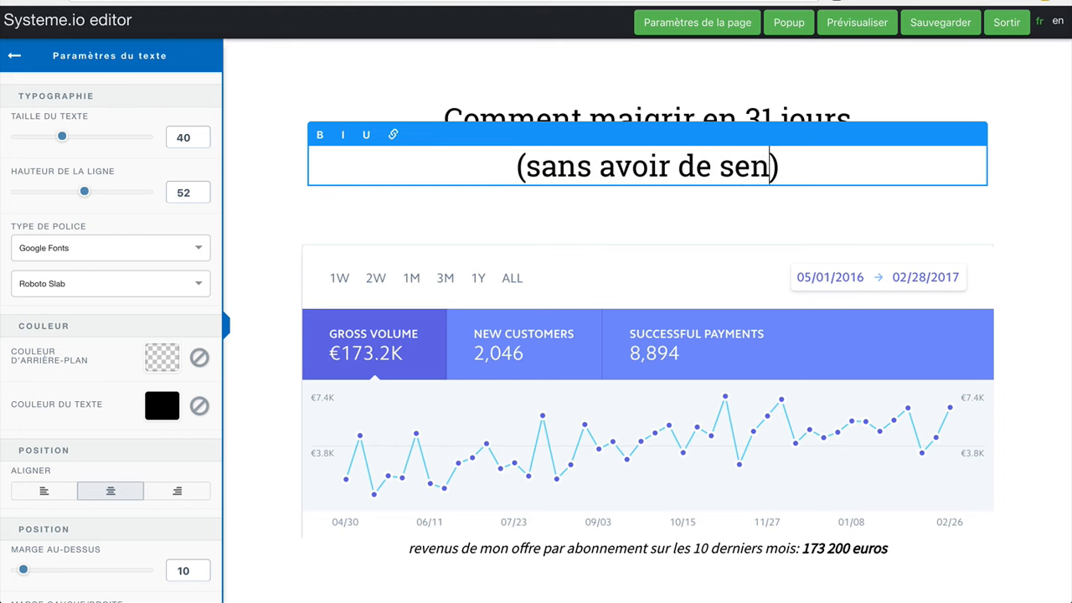
type("sation de faim")
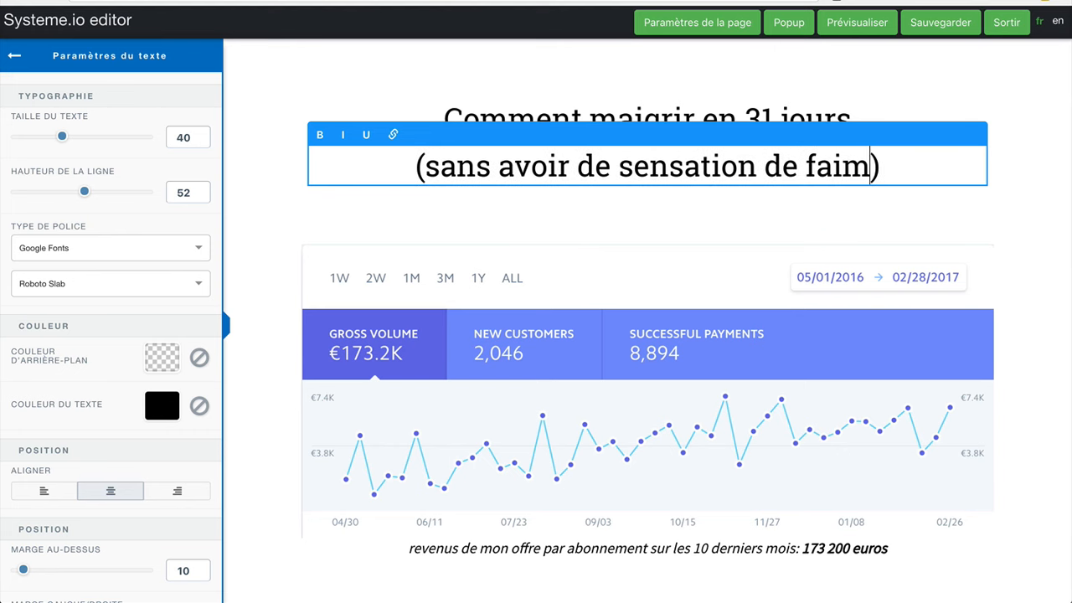
type("...")
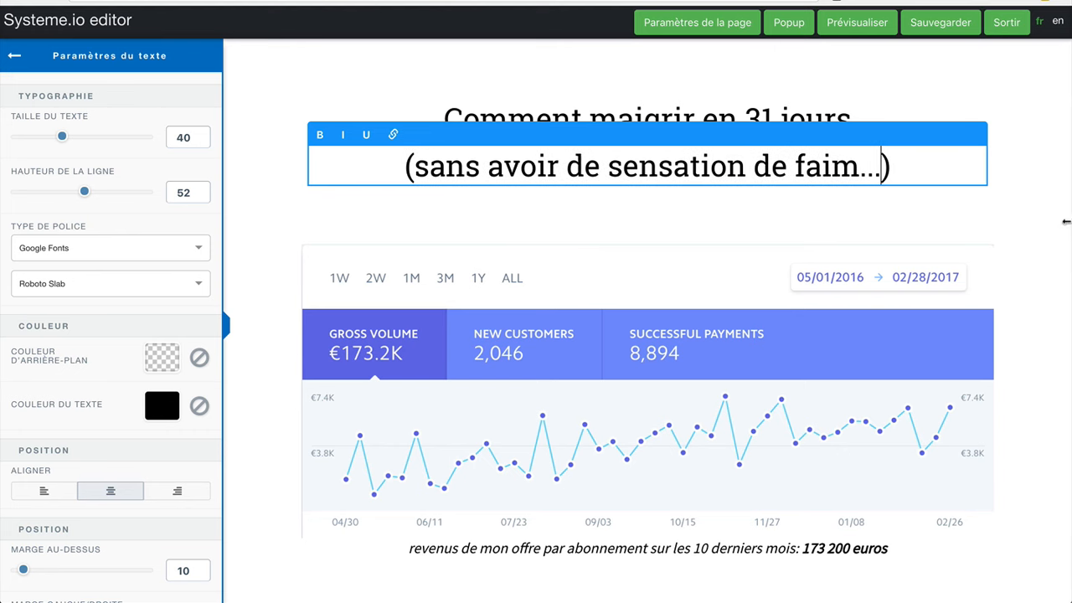
left_click(1065, 221)
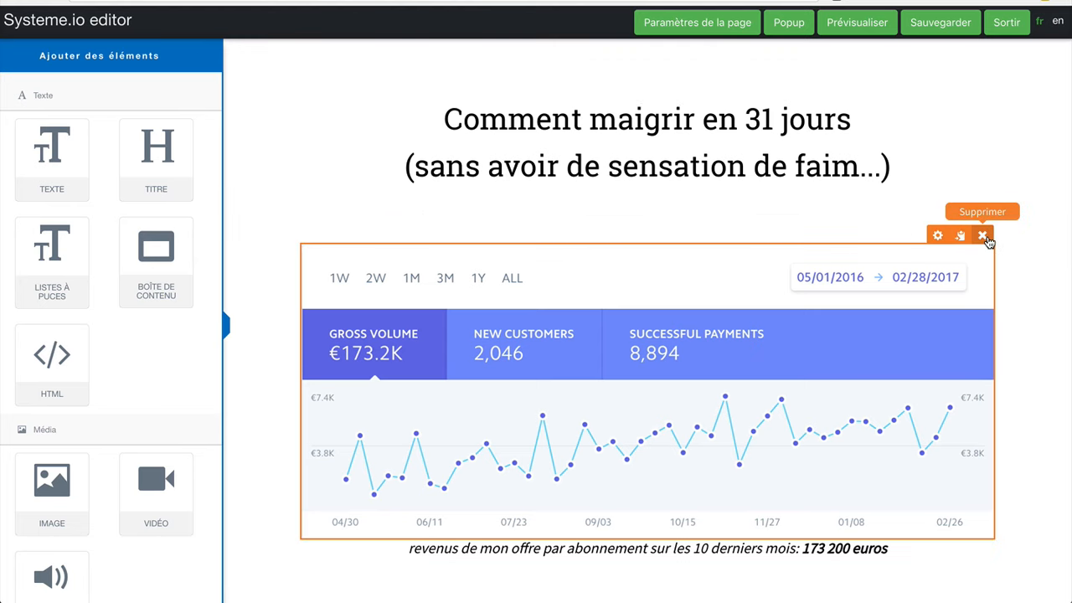
Step: Delete the revenue chart image below the subtitle and its italic caption
left_click(984, 237)
left_click(662, 74)
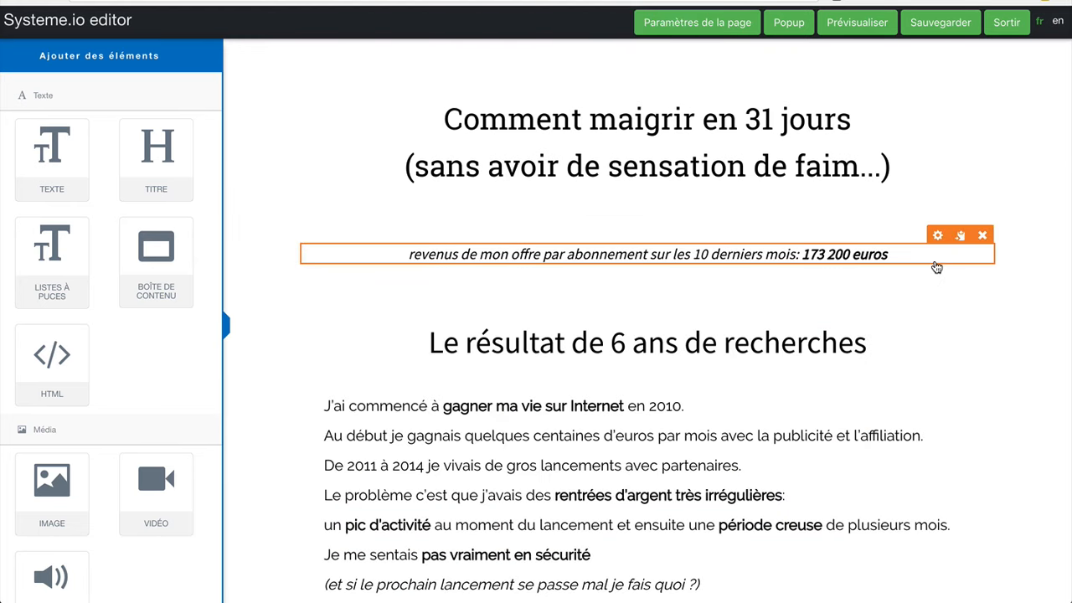
left_click(982, 236)
left_click(662, 73)
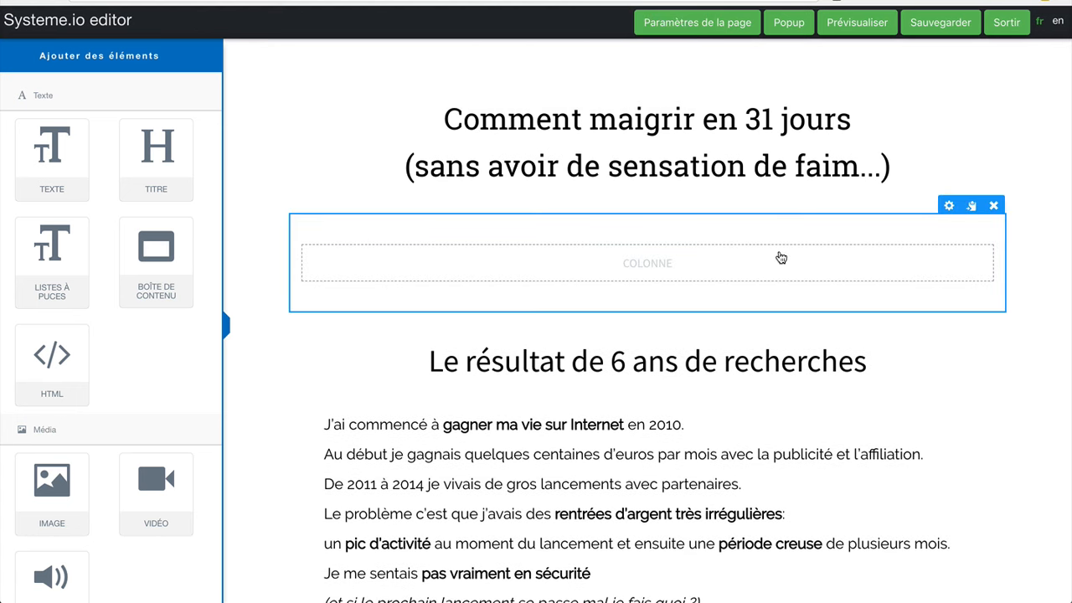
Step: Delete the empty row below the subtitle and the "Le résultat de 6 ans de recherches" heading
left_click(993, 207)
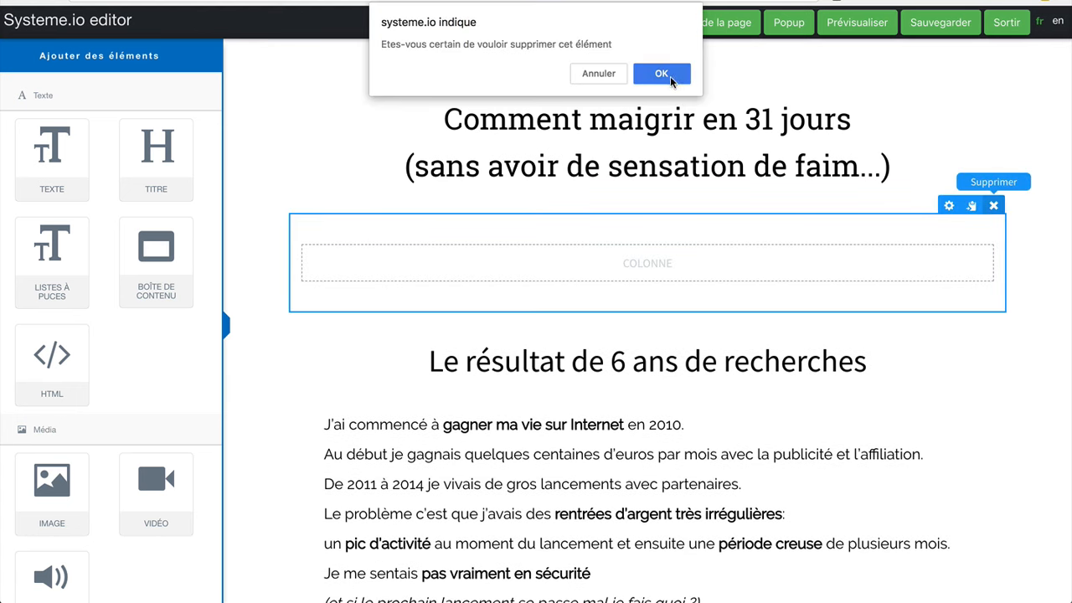
left_click(670, 77)
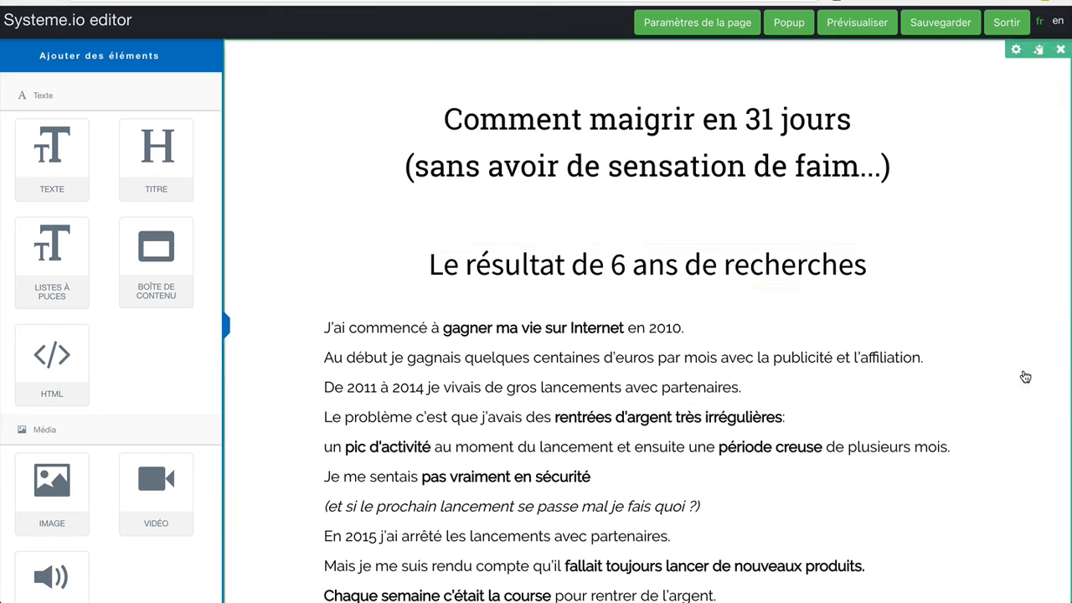
left_click(962, 235)
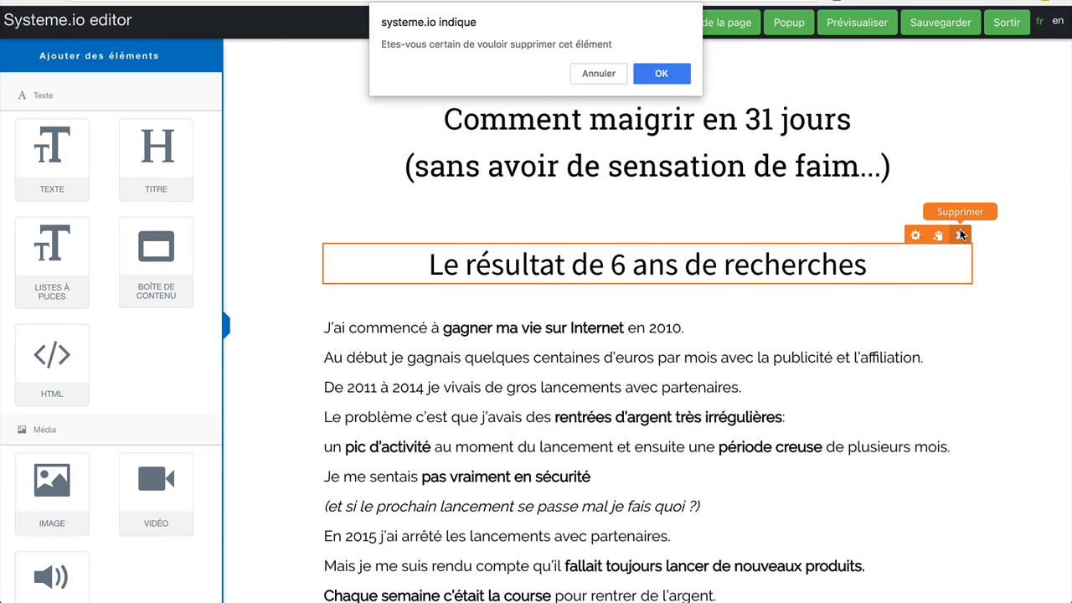
left_click(662, 73)
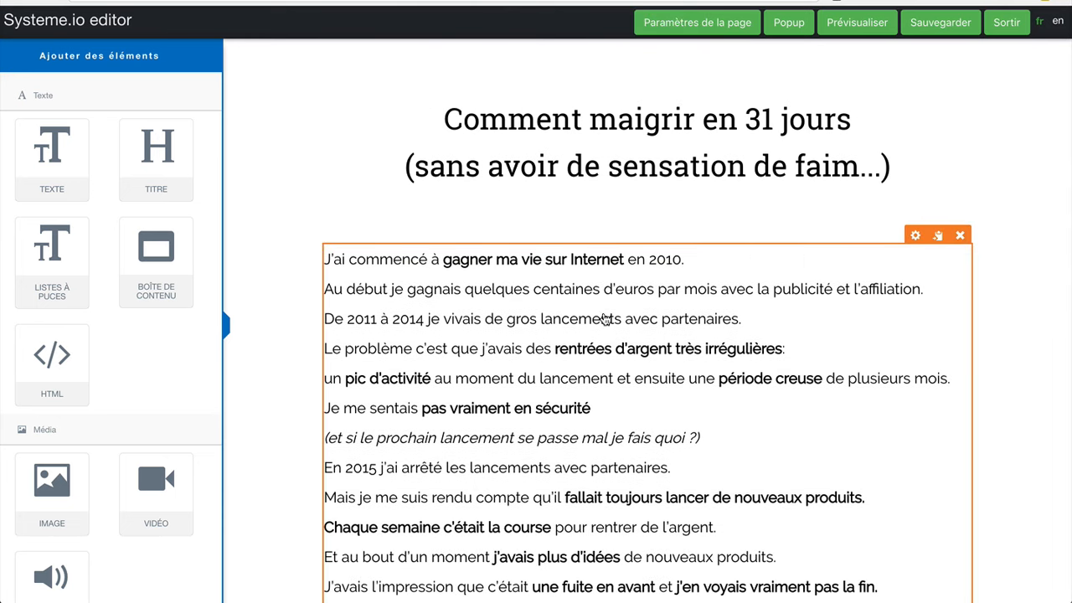
Step: Start editing the sales page's body text at the beginning of its first line
left_click(397, 264)
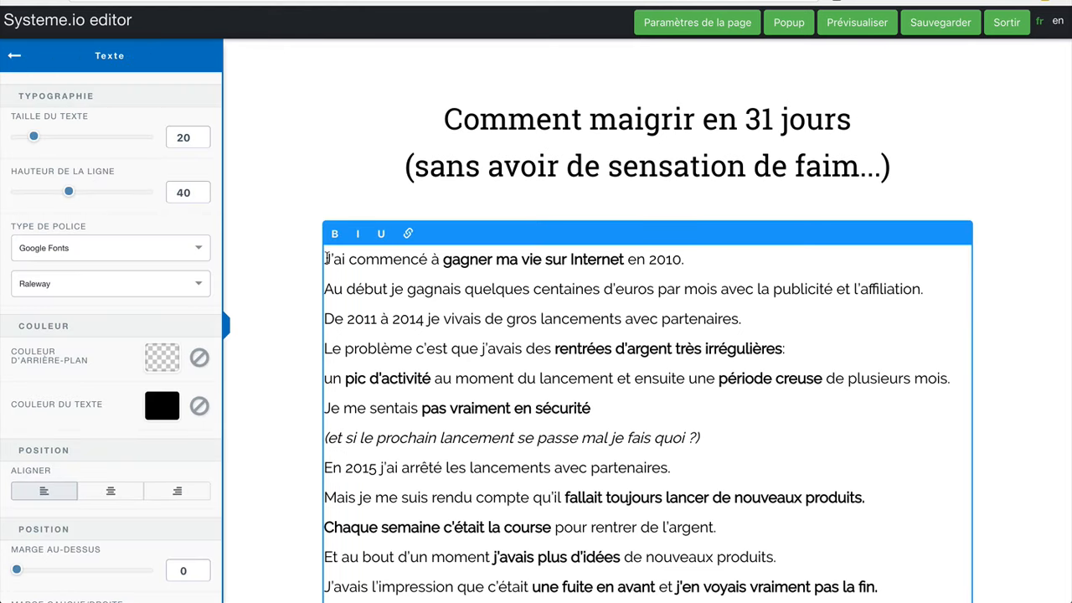
type("A l'école tout")
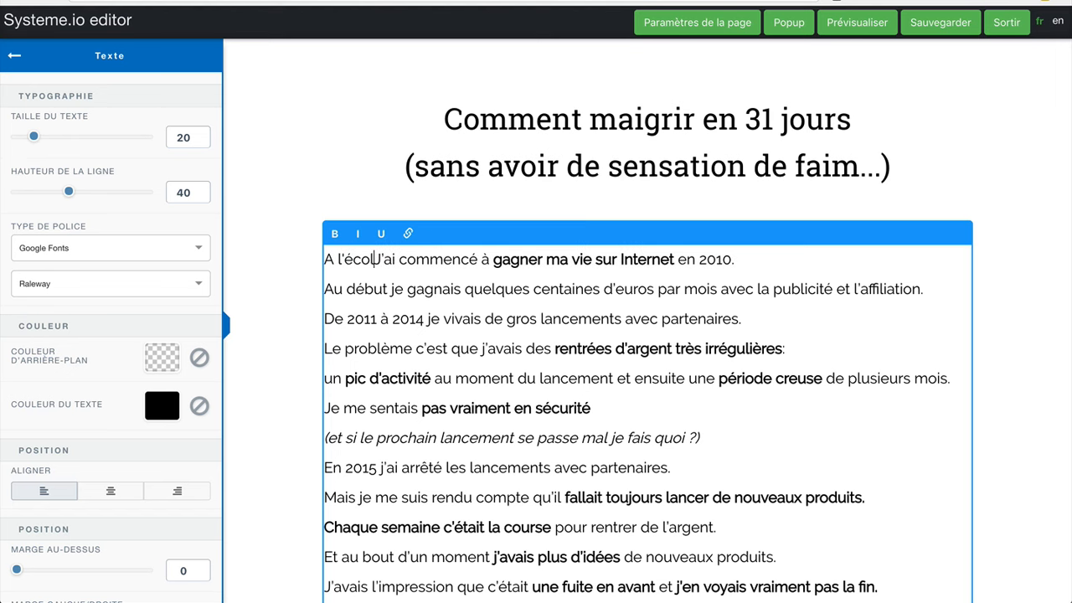
type(" le mon")
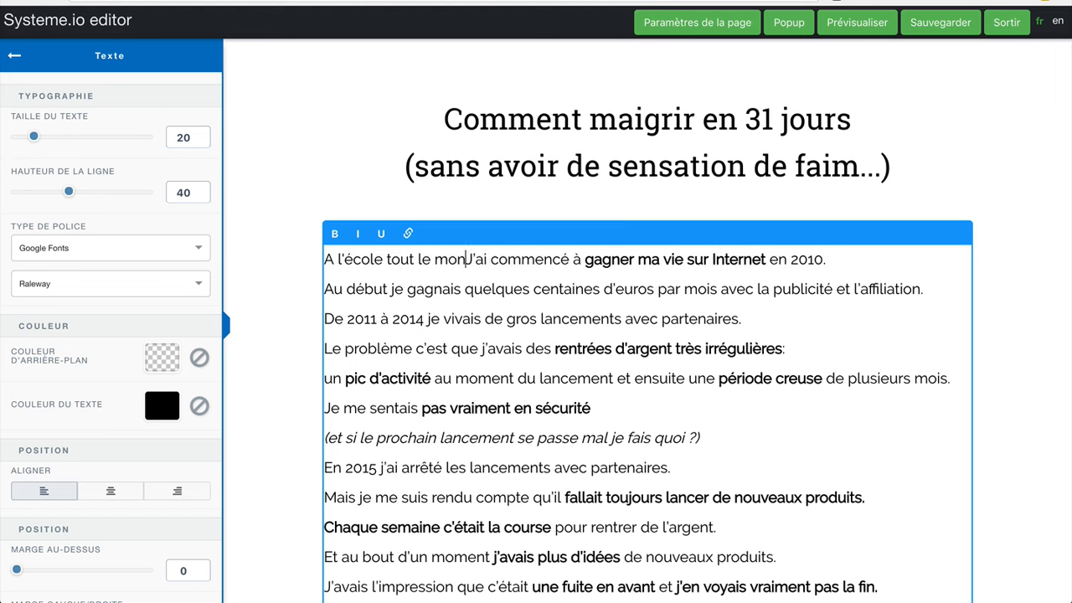
key("BackSpace")
key("BackSpace")
key("BackSpace")
key("BackSpace")
key("BackSpace")
key("BackSpace")
key("BackSpace")
key("BackSpace")
key("BackSpace")
key("BackSpace")
key("BackSpace")
key("BackSpace")
key("BackSpace")
key("BackSpace")
key("BackSpace")
key("BackSpace")
key("BackSpace")
key("BackSpace")
key("BackSpace")
key("BackSpace")
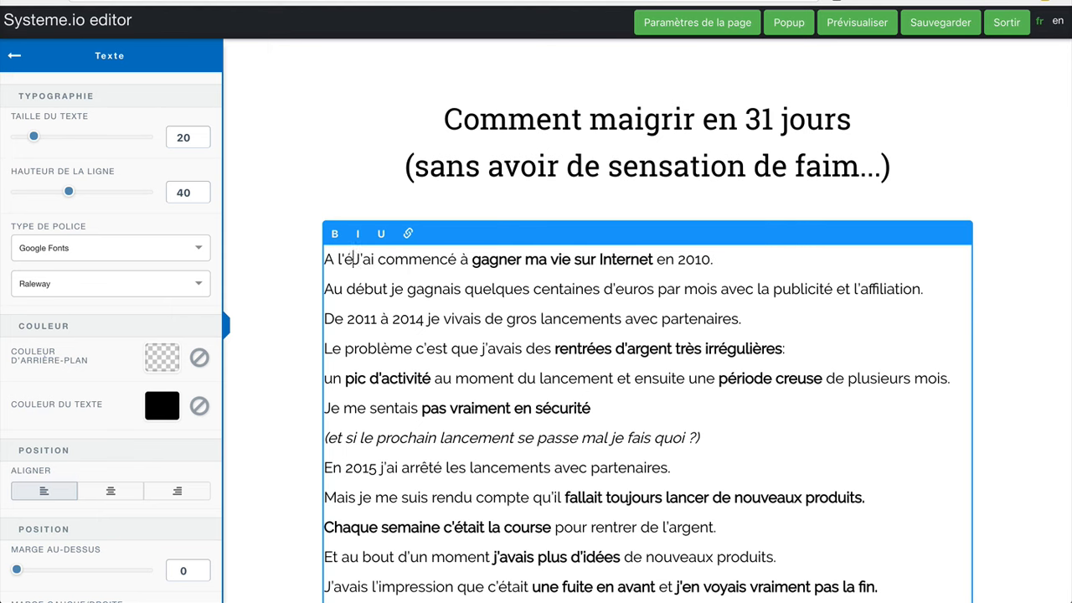
key("Return")
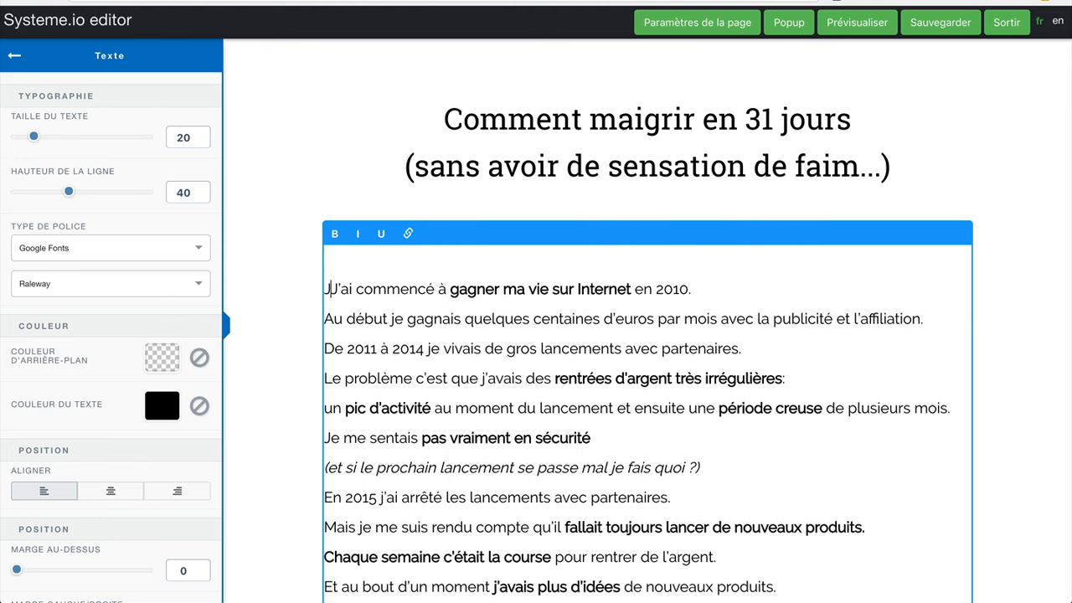
key("BackSpace")
Step: Insert the lines "J'ai jamais été gros." and "Mais j'ai jamais été mince non plus." above the existing body text
type("J")
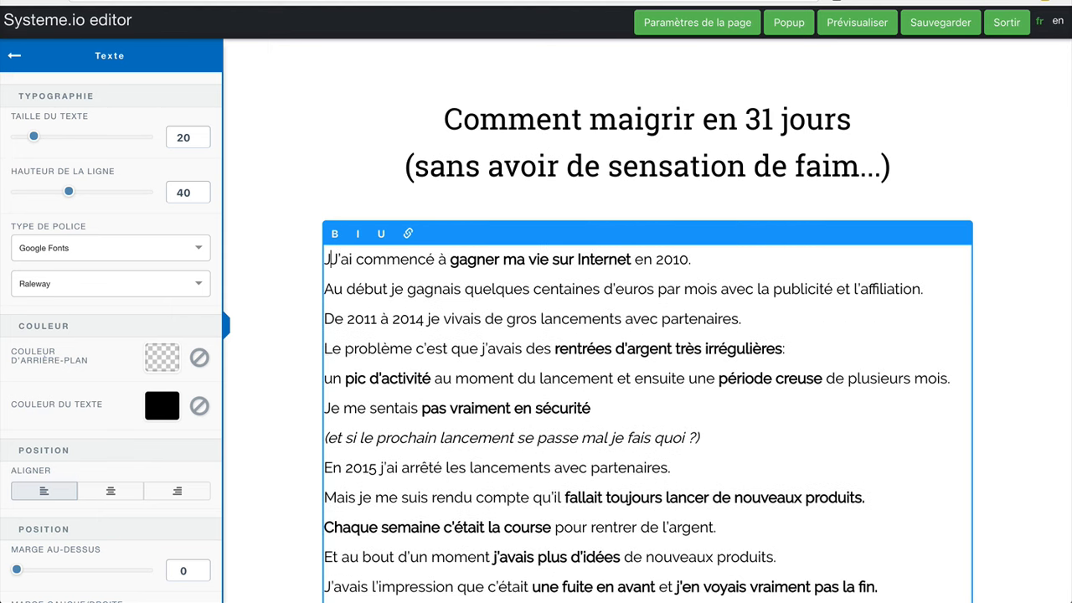
type("'ai tr")
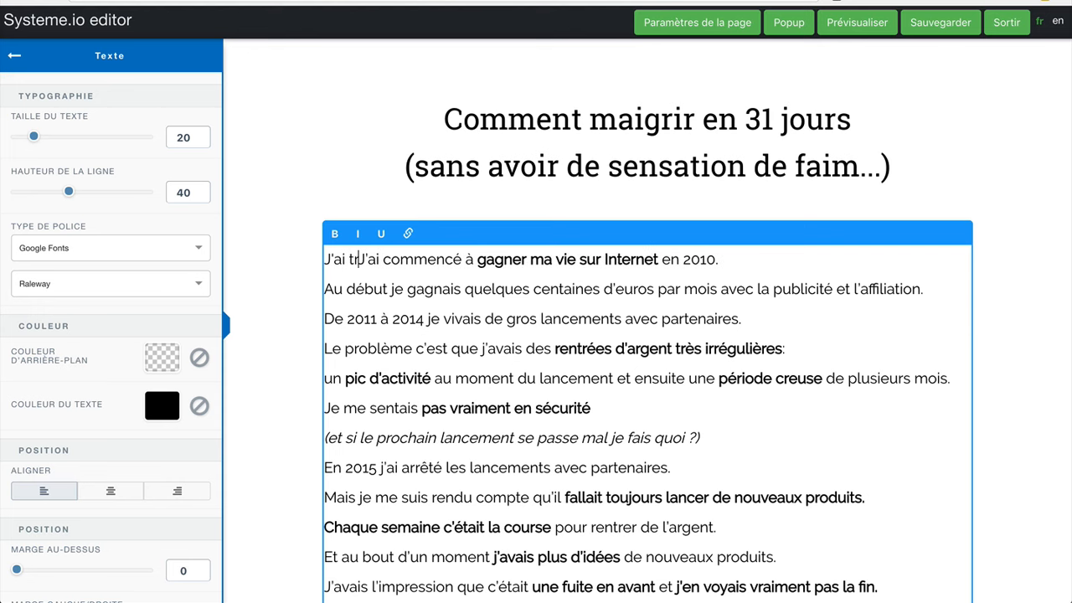
key("BackSpace")
type("jamais été gros.")
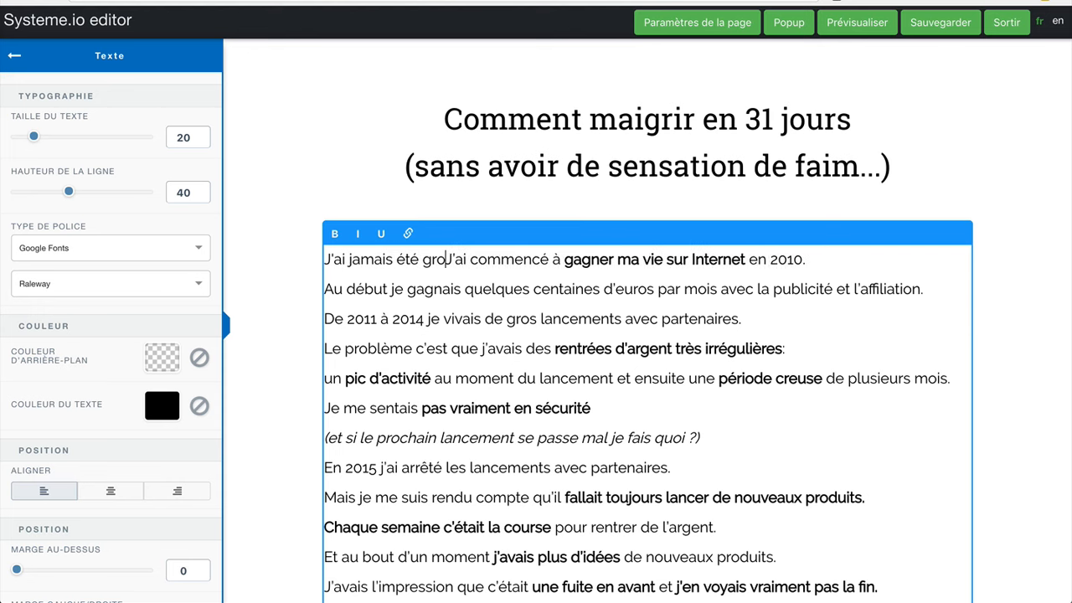
key("Return")
type("Mais j'ai jamai")
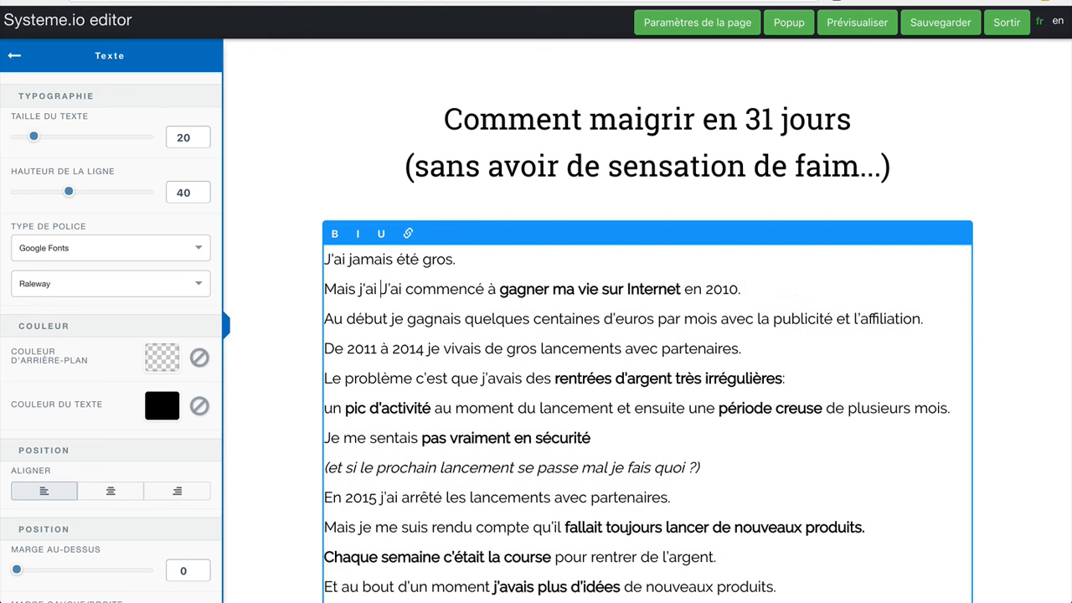
type("s été mince n")
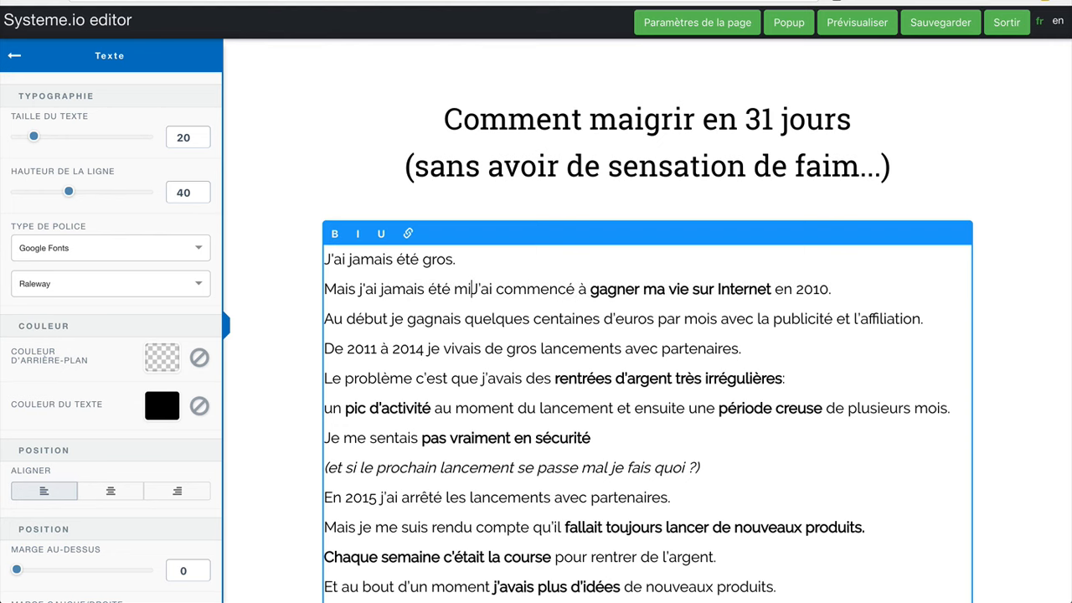
type("on plus")
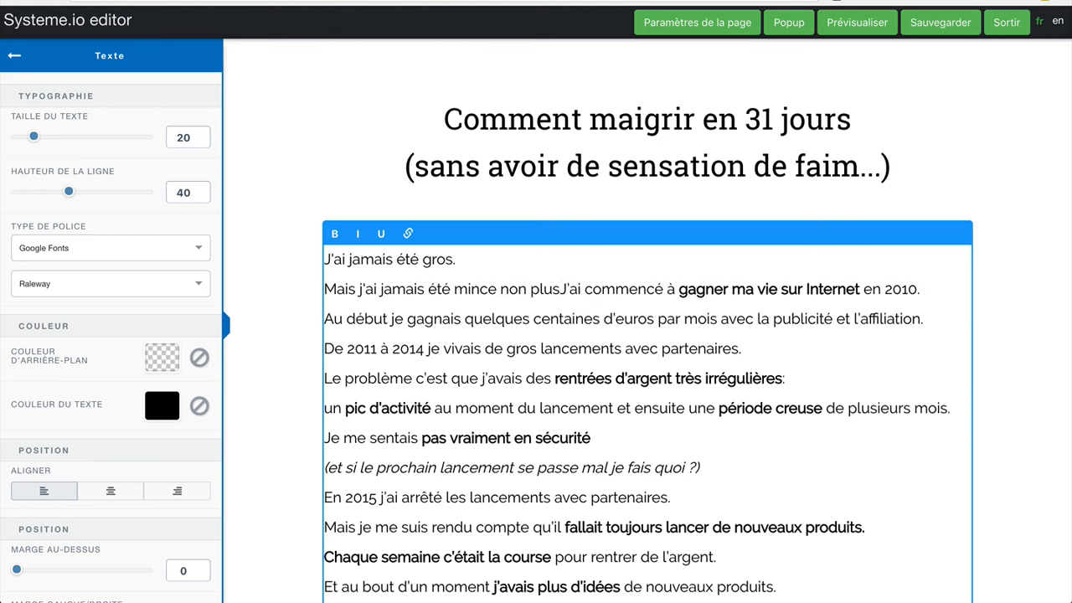
type(".")
key("Return")
Step: Add the line "J'étais ce qu'on appelle "un faux maigre"." followed by three blank lines before the original text
type("J'étai")
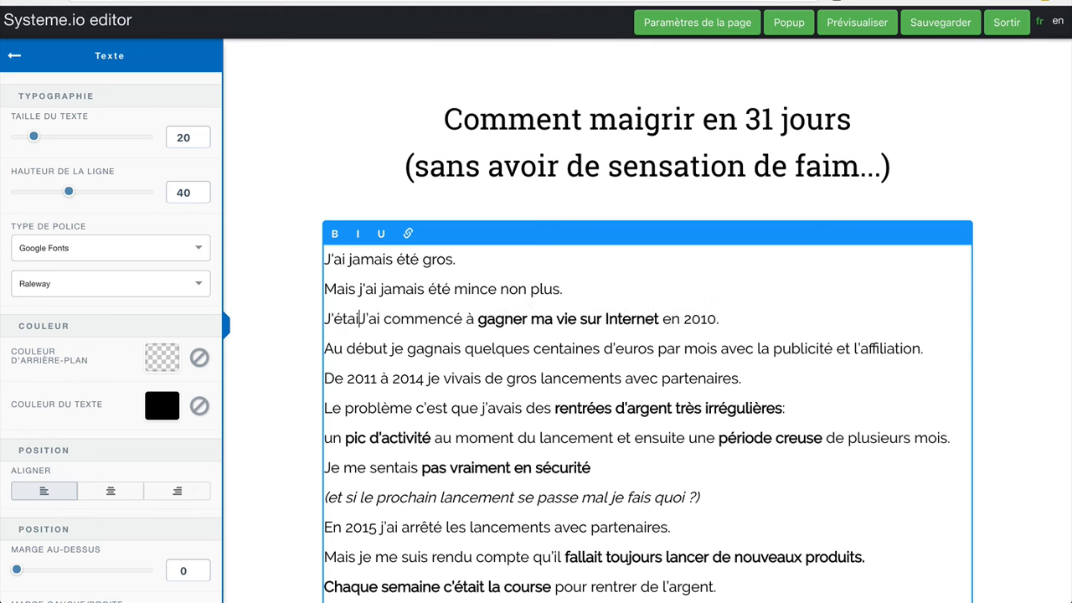
type("s ce qu'on appelle ")
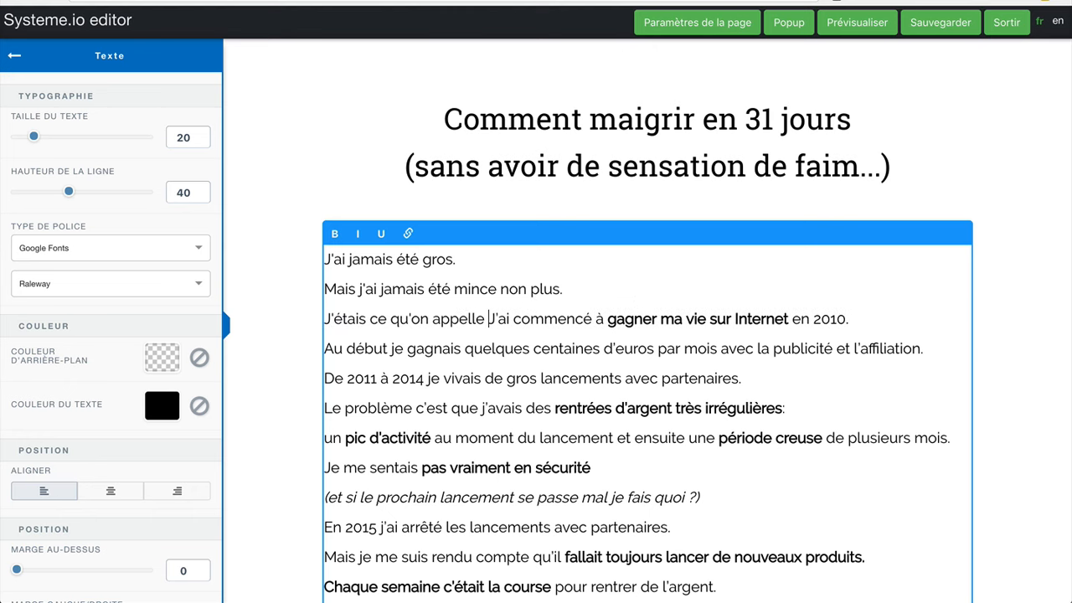
type("\"un faux mai")
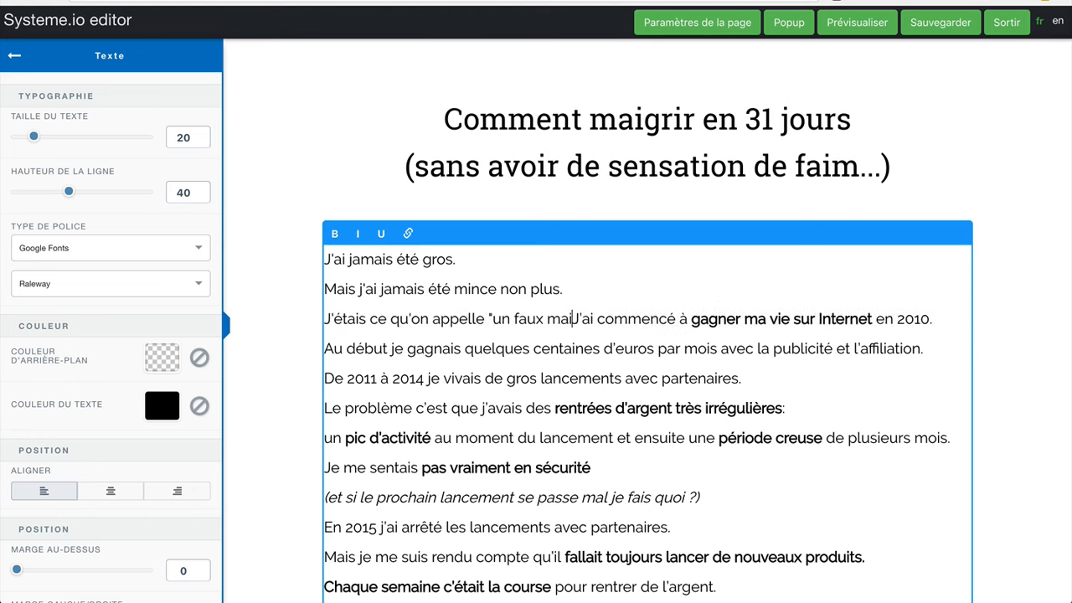
type("gre\".")
key("Return")
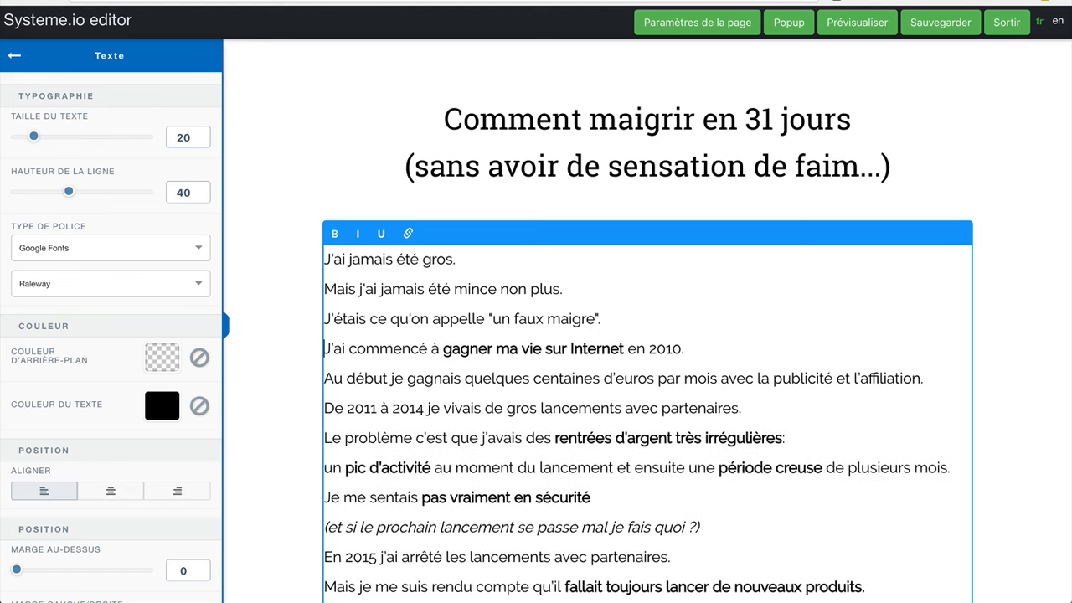
key("Return")
key("Return")
key("Return")
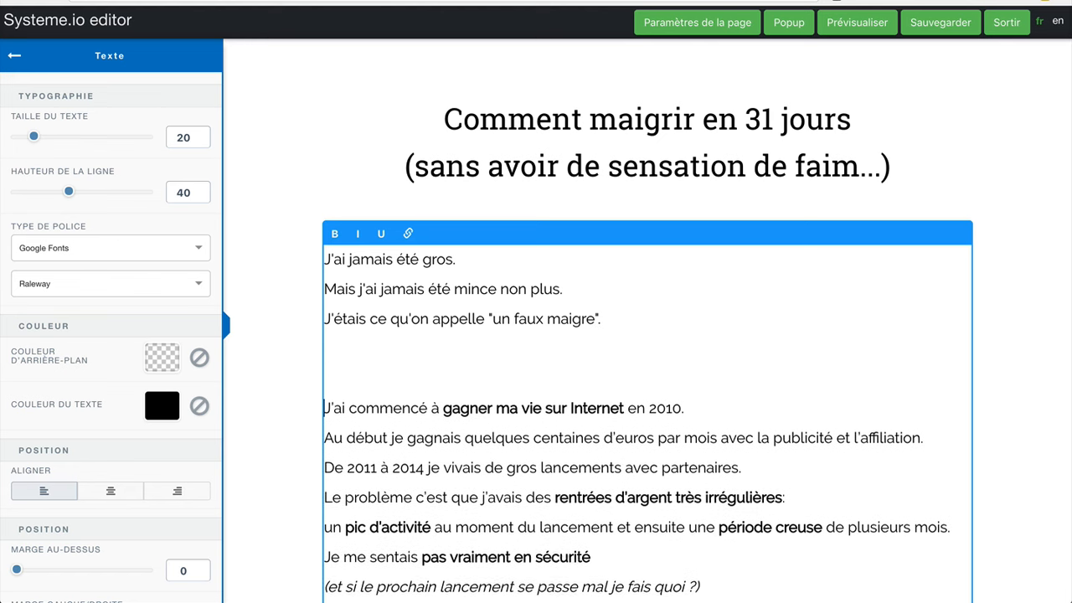
left_click(1022, 481)
Step: Look through the rest of the sales page, save it and exit the page editor
scroll(1021, 481, "down", 15)
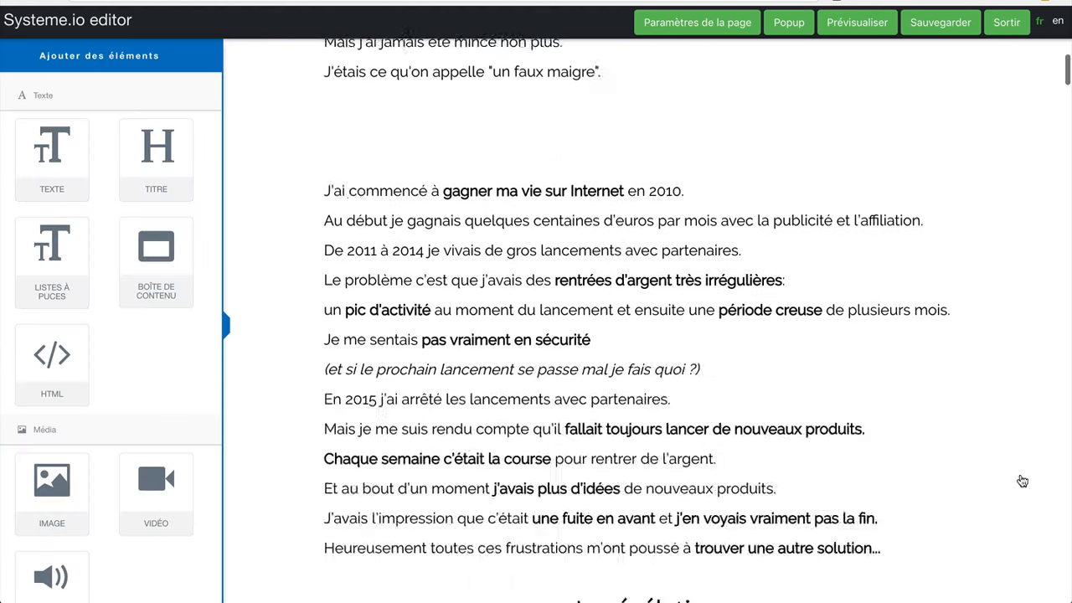
scroll(1018, 479, "down", 15)
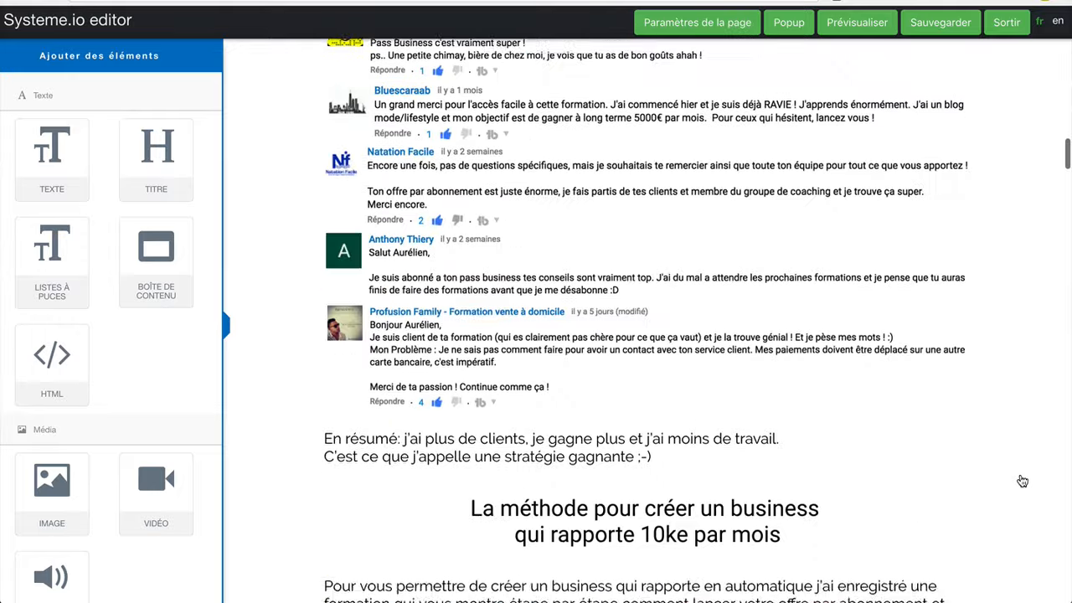
scroll(1005, 335, "up", 12)
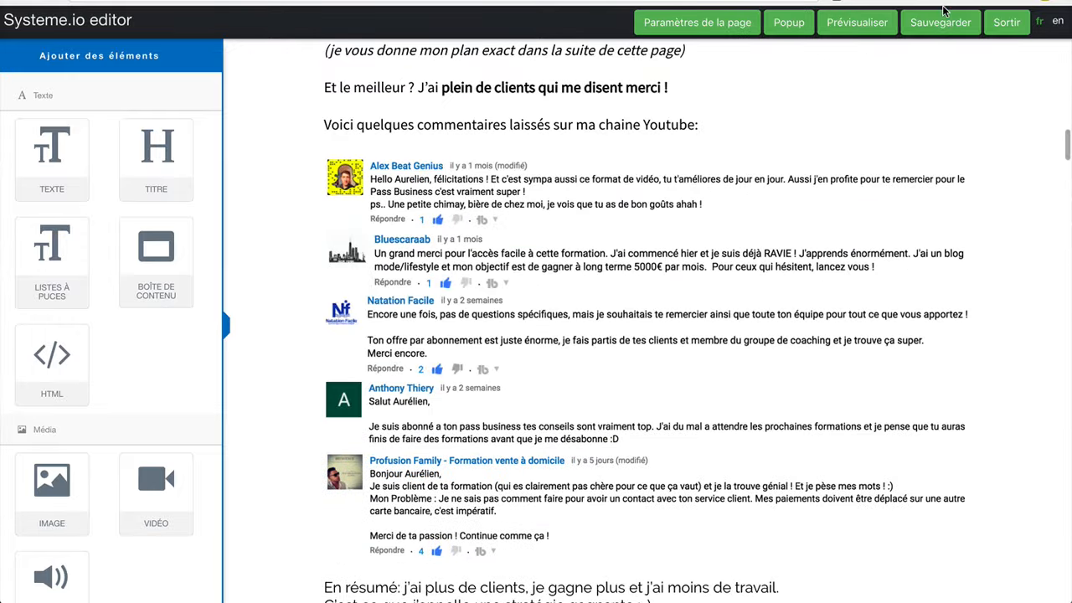
left_click(942, 31)
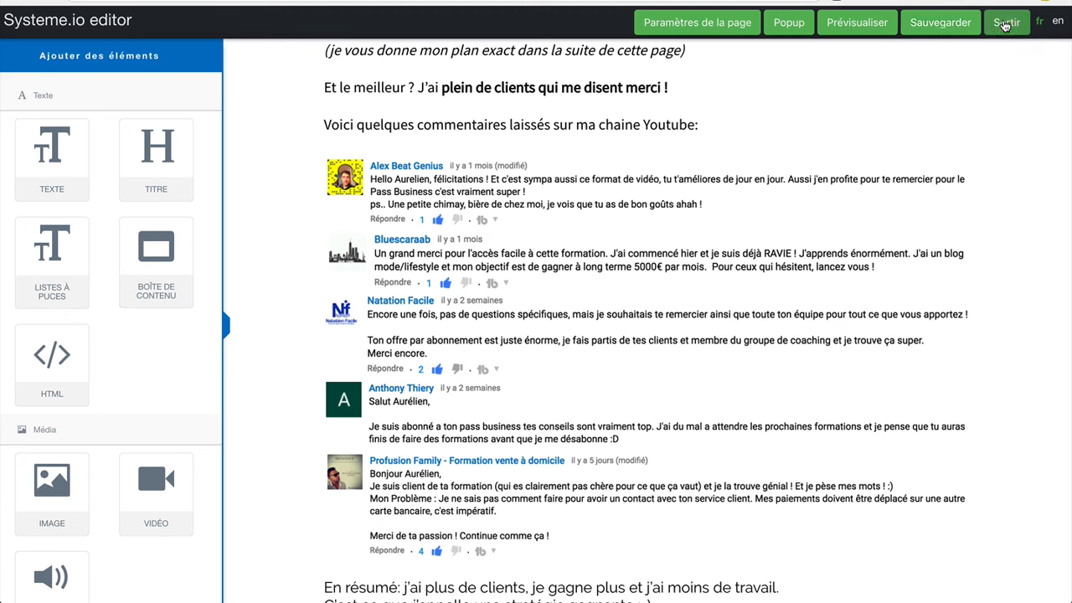
left_click(1005, 25)
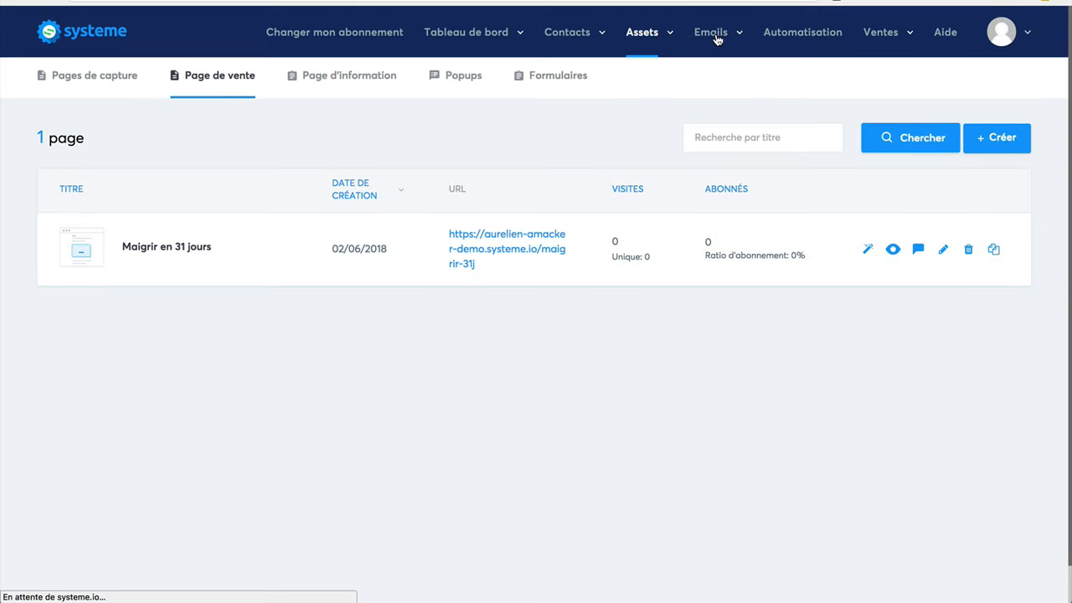
Step: Starting from the sales offers, connect Stripe as payment gateway by signing in and authorising access to the Webmarketing account
mouse_move(874, 55)
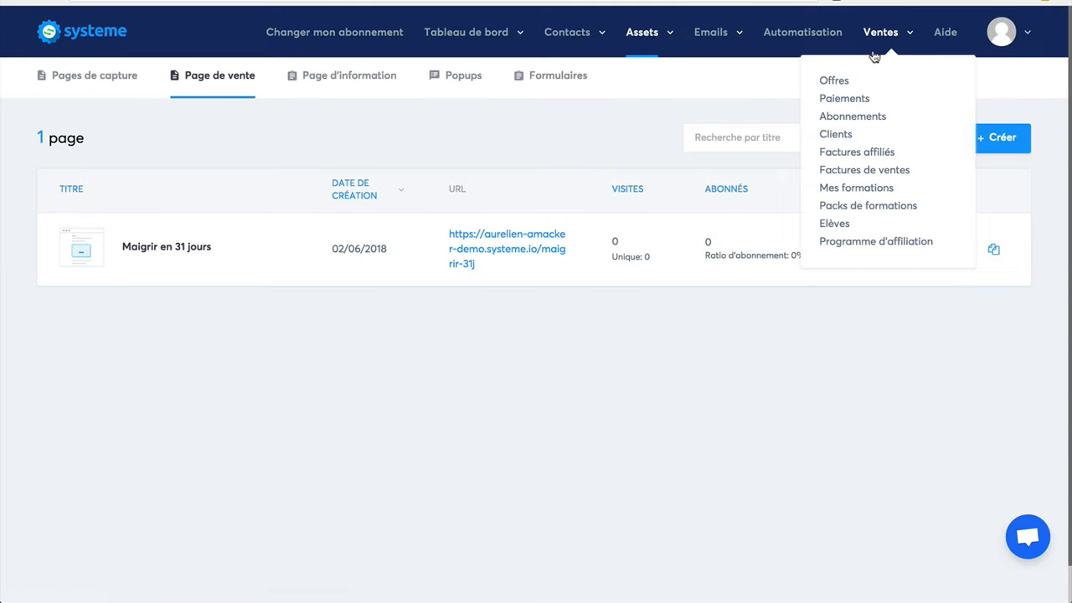
left_click(834, 84)
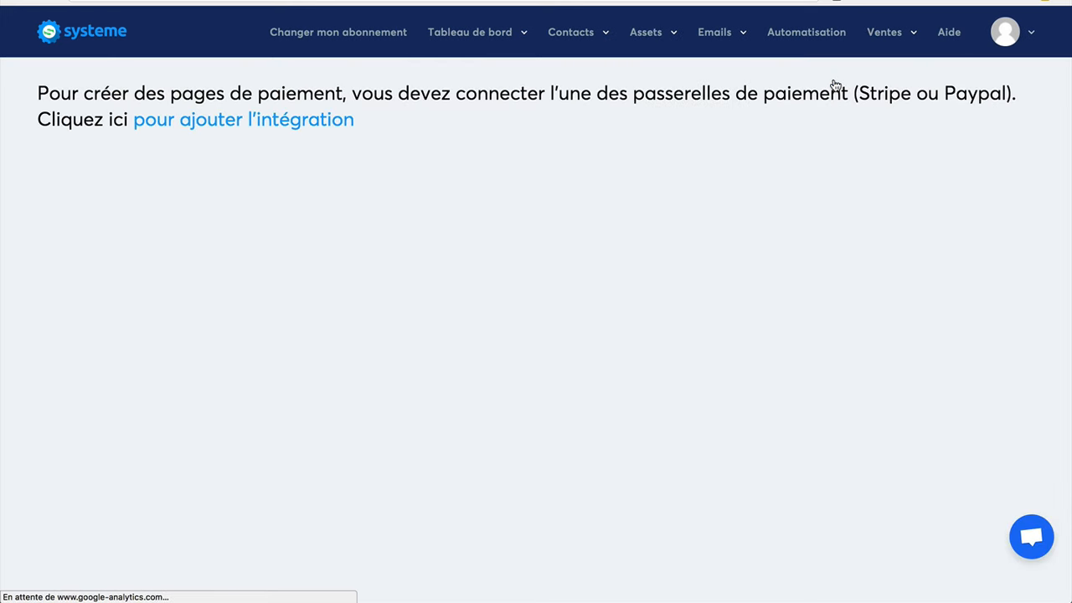
left_click(217, 119)
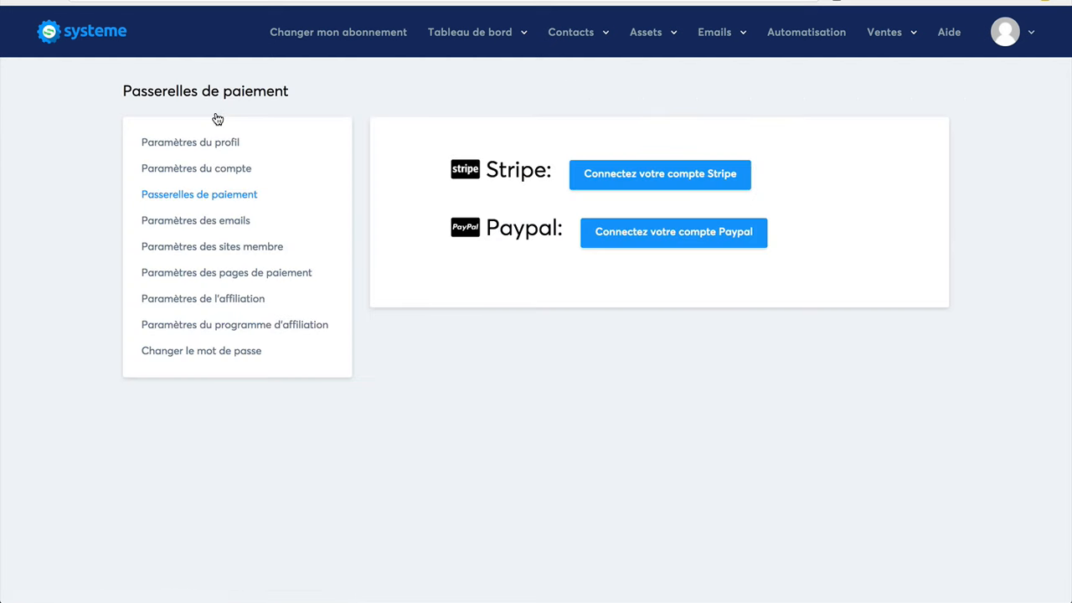
left_click(652, 178)
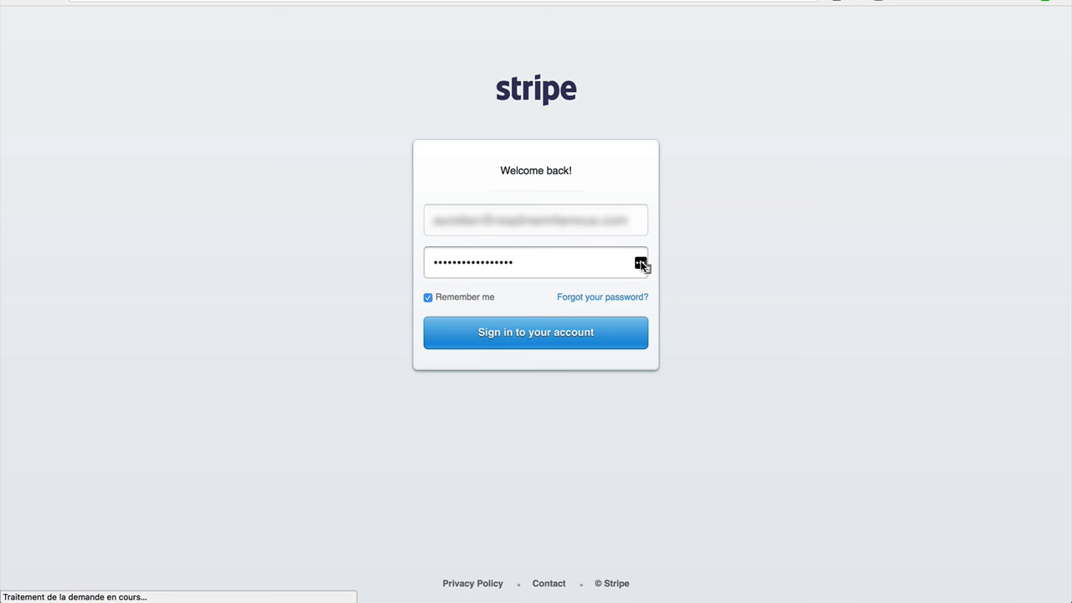
left_click(545, 335)
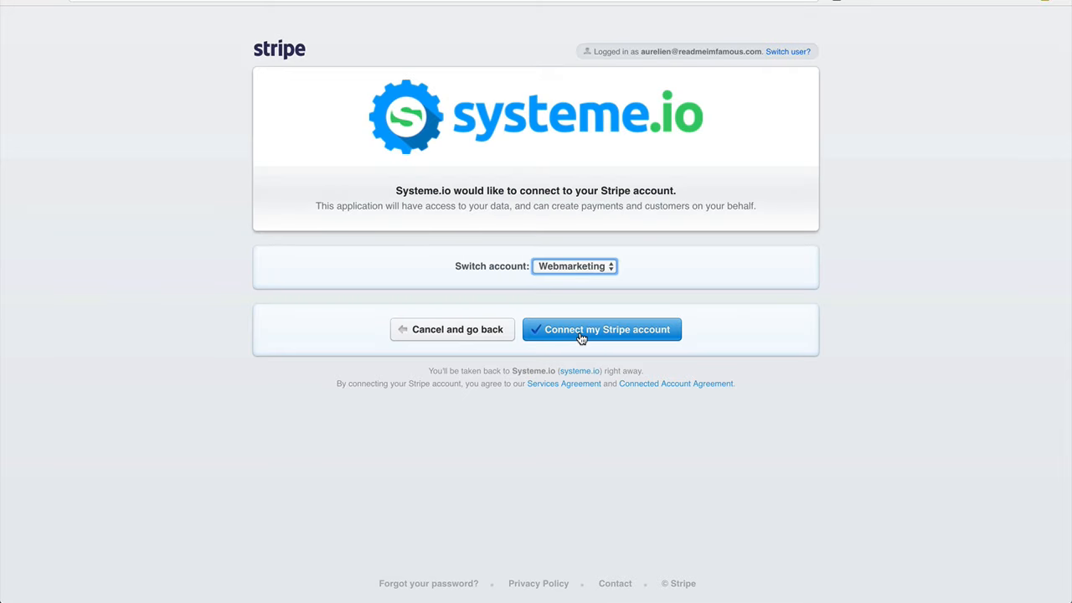
left_click(581, 332)
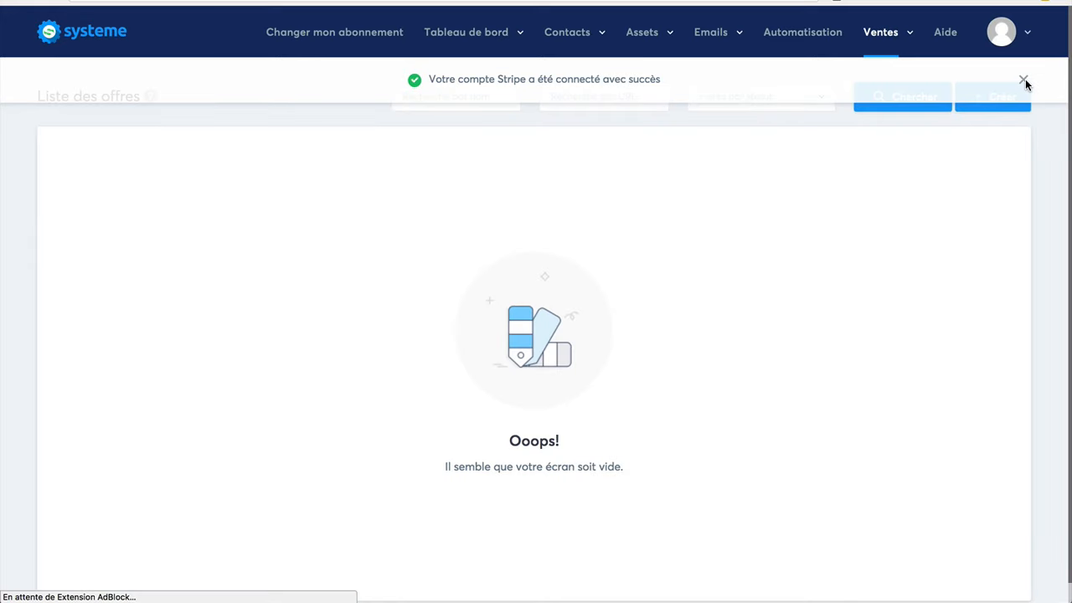
left_click(1024, 81)
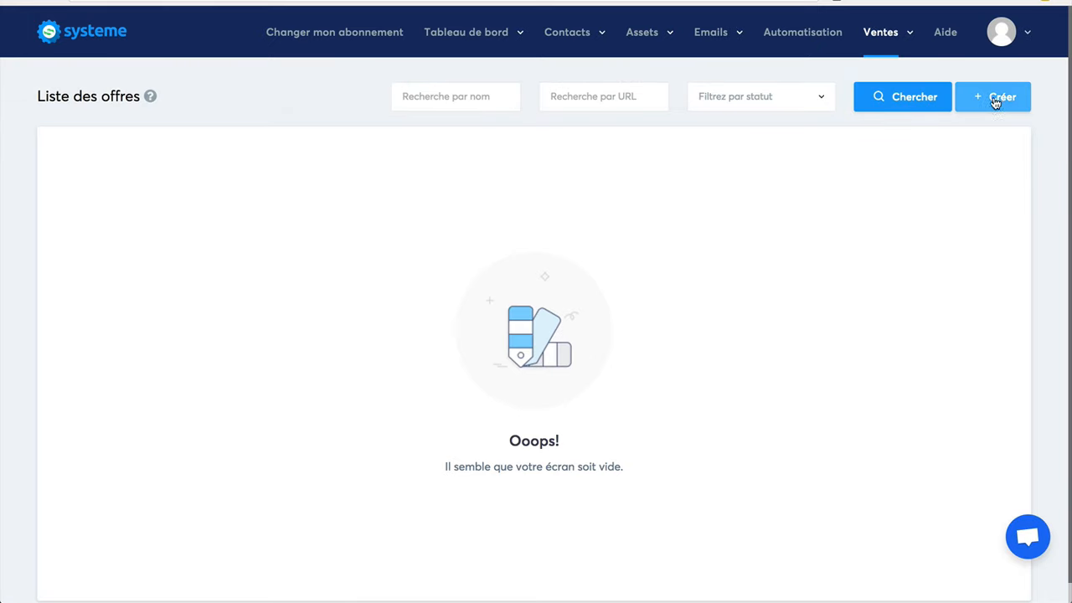
Step: Start a new offer named "Maigrir en 31 jours" and allow credit card payments
left_click(1002, 98)
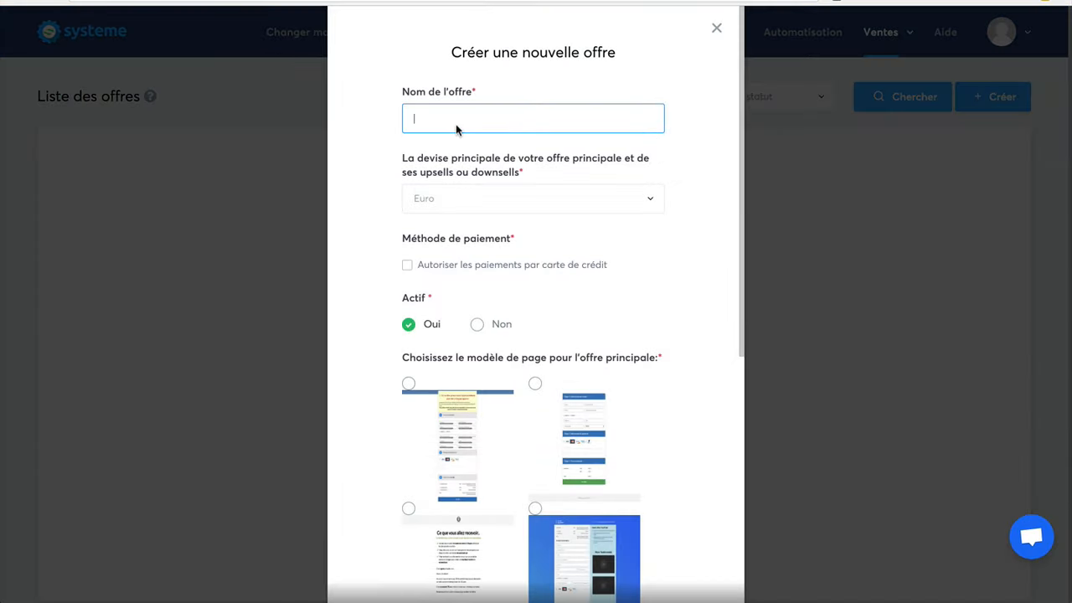
type("Mai")
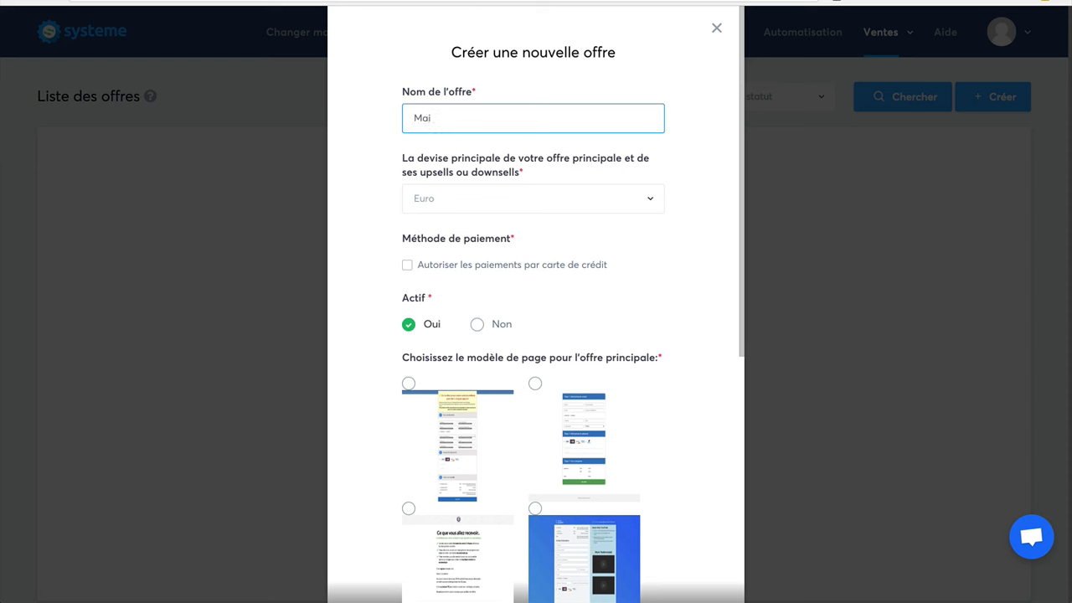
type("grir en 31 jours")
left_click(407, 266)
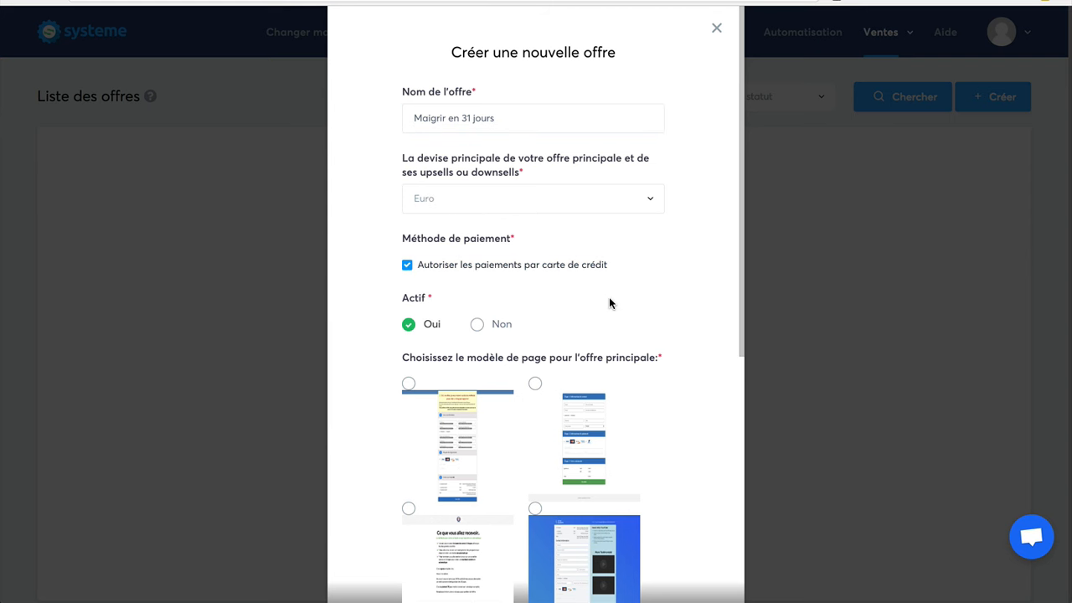
Step: Examine the page templates offered for the main offer and for the inactive offer page
scroll(610, 303, "down", 2)
scroll(609, 303, "down", 3)
scroll(610, 303, "up", 2)
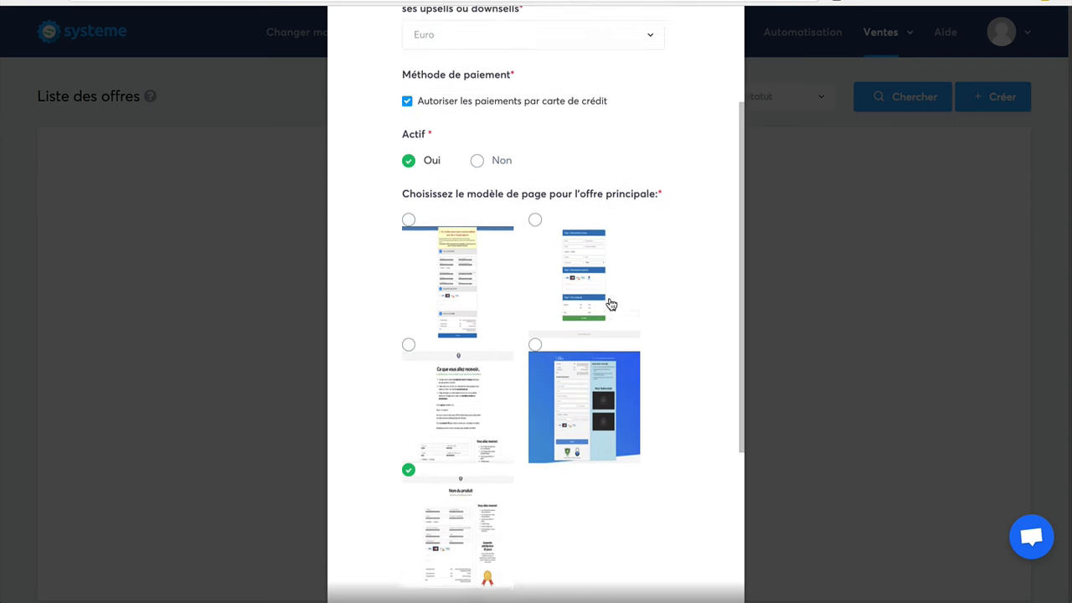
scroll(610, 304, "up", 1)
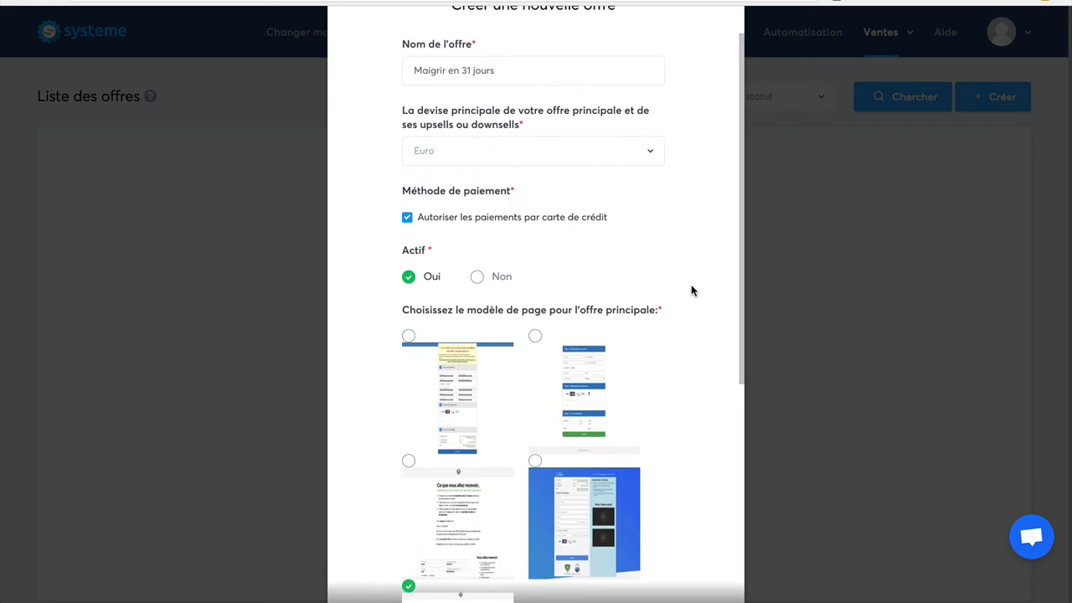
scroll(691, 289, "down", 3)
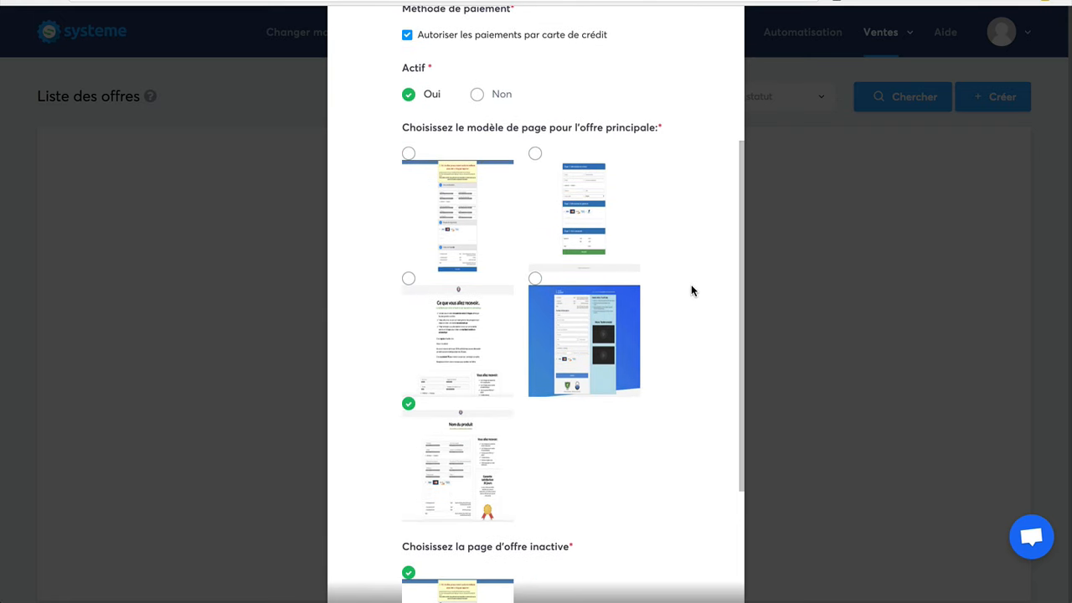
scroll(692, 291, "down", 1)
scroll(692, 291, "up", 1)
scroll(691, 290, "down", 2)
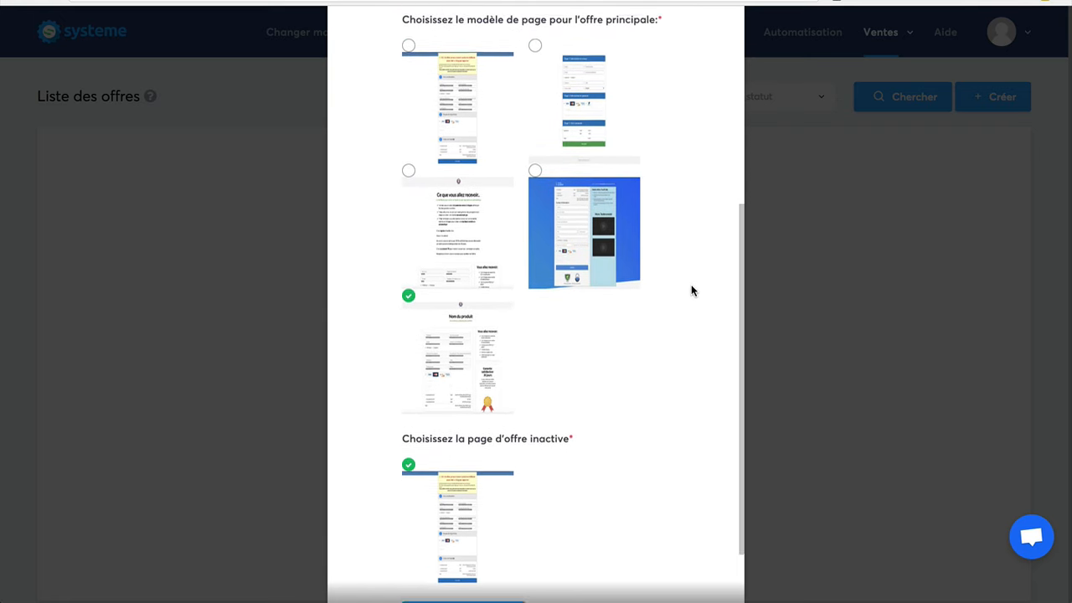
Step: Choose the "Ce que vous allez recevoir" template as the main offer's page and save the offer
scroll(692, 291, "down", 1)
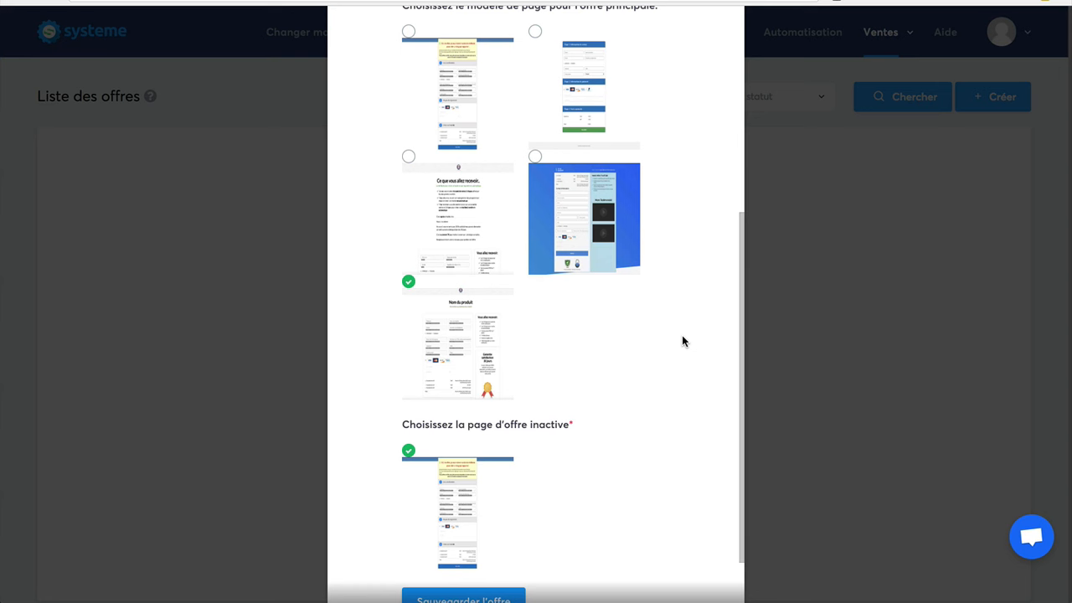
scroll(682, 340, "down", 1)
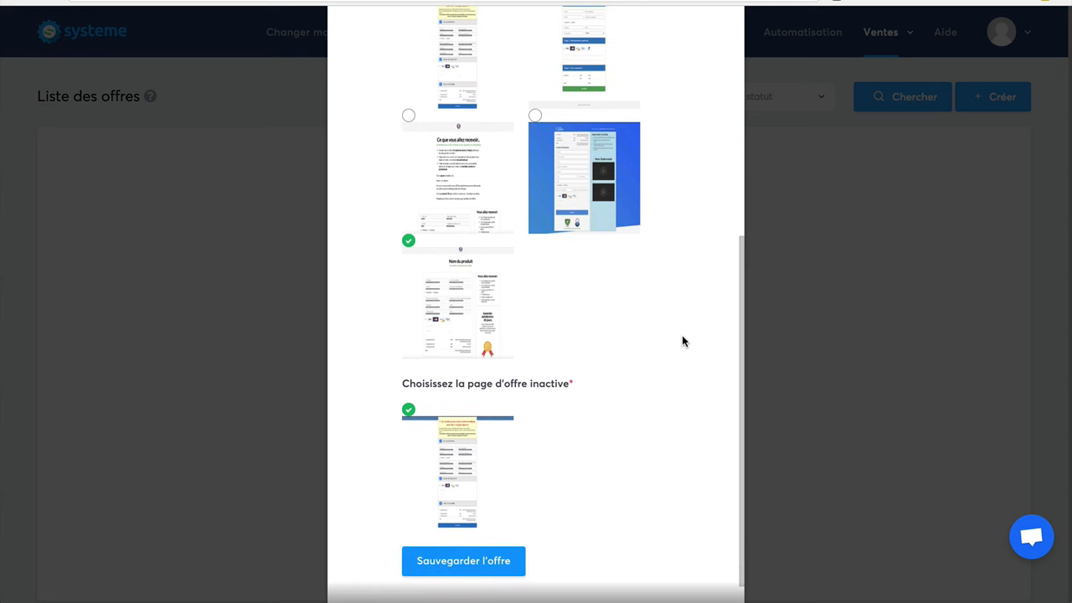
scroll(681, 340, "up", 1)
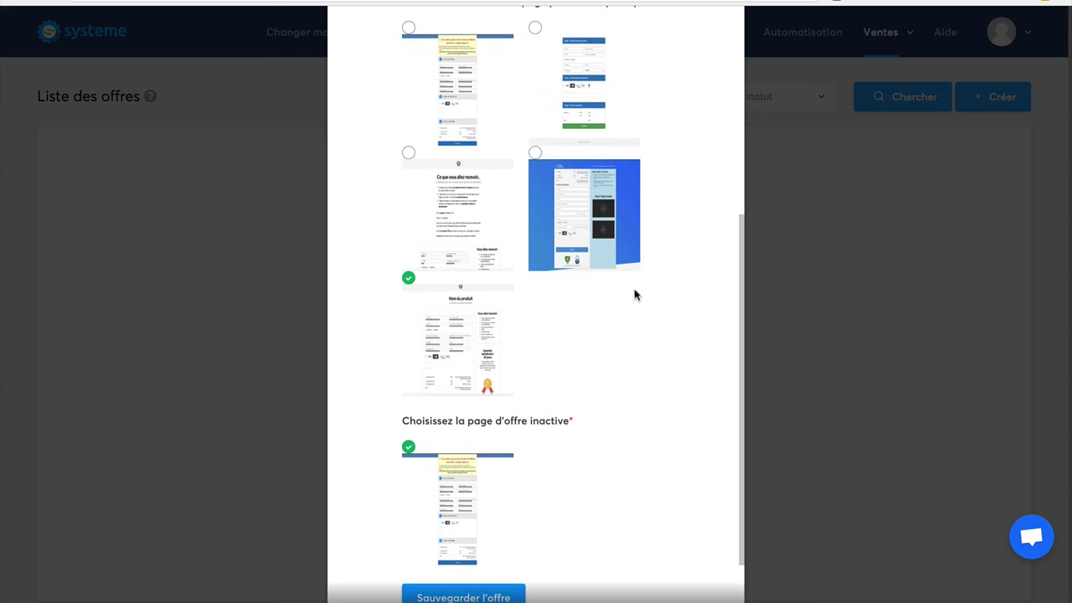
left_click(409, 154)
scroll(703, 431, "down", 2)
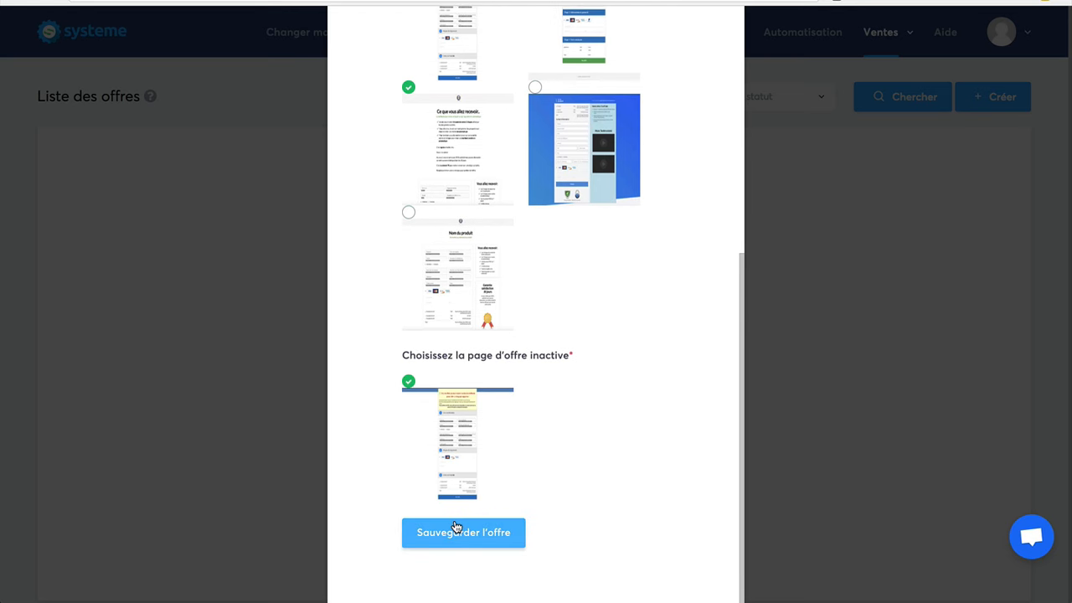
left_click(457, 526)
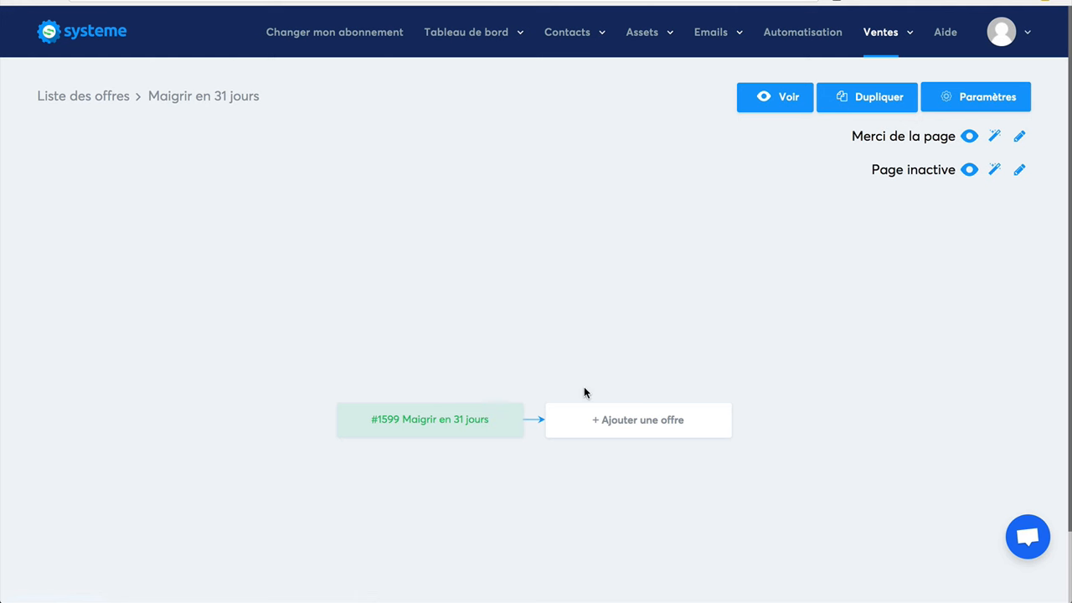
Step: Open the "Maigrir en 31 jours" offer step and review its affiliate commission, payment delay and offer path
left_click(424, 419)
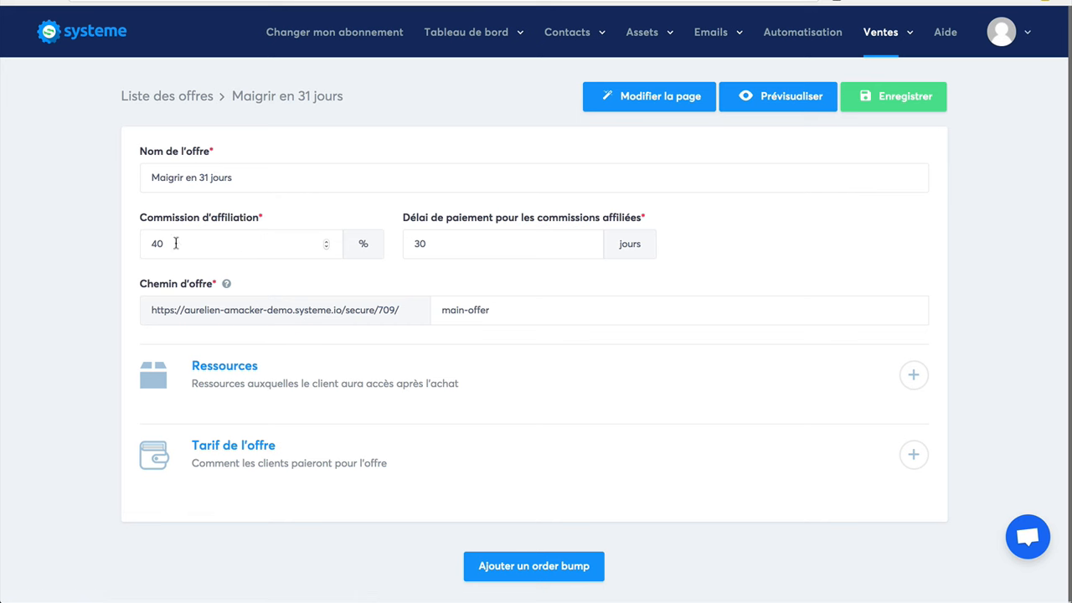
left_click_drag(173, 243, 131, 242)
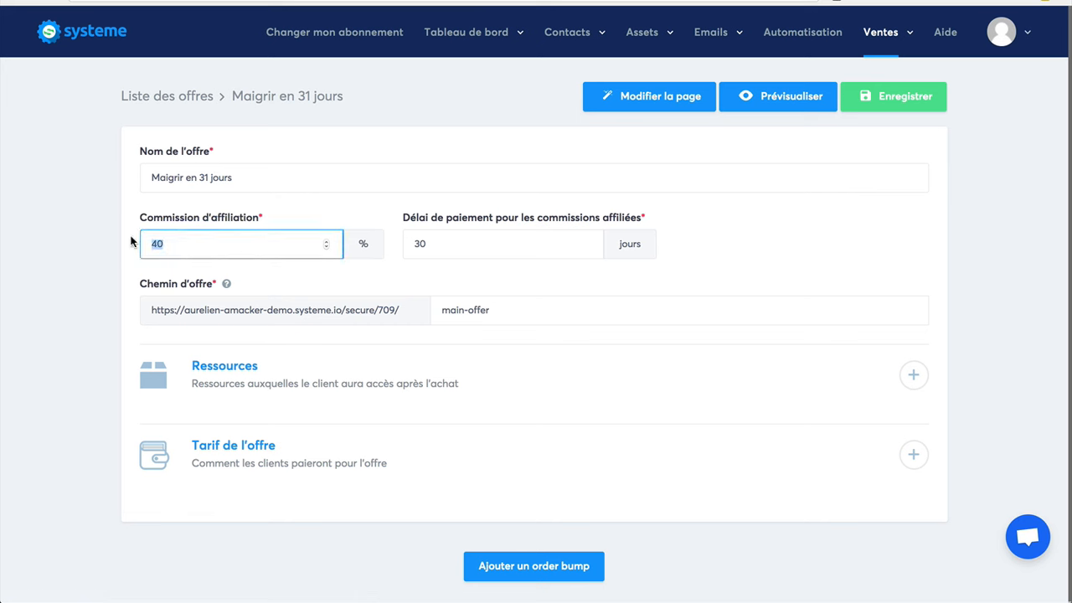
left_click(955, 251)
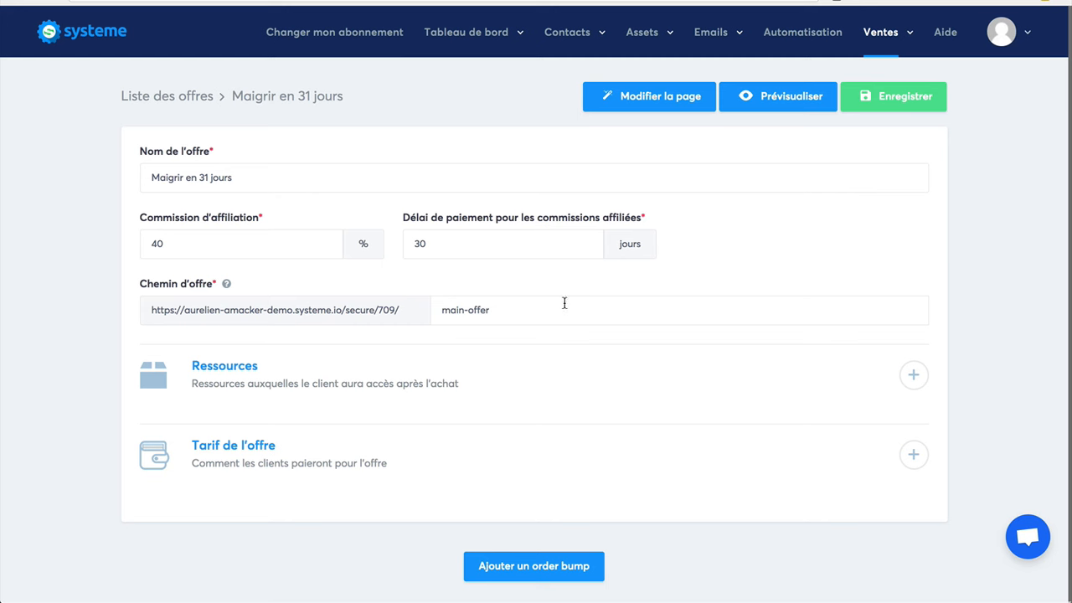
left_click_drag(502, 306, 423, 303)
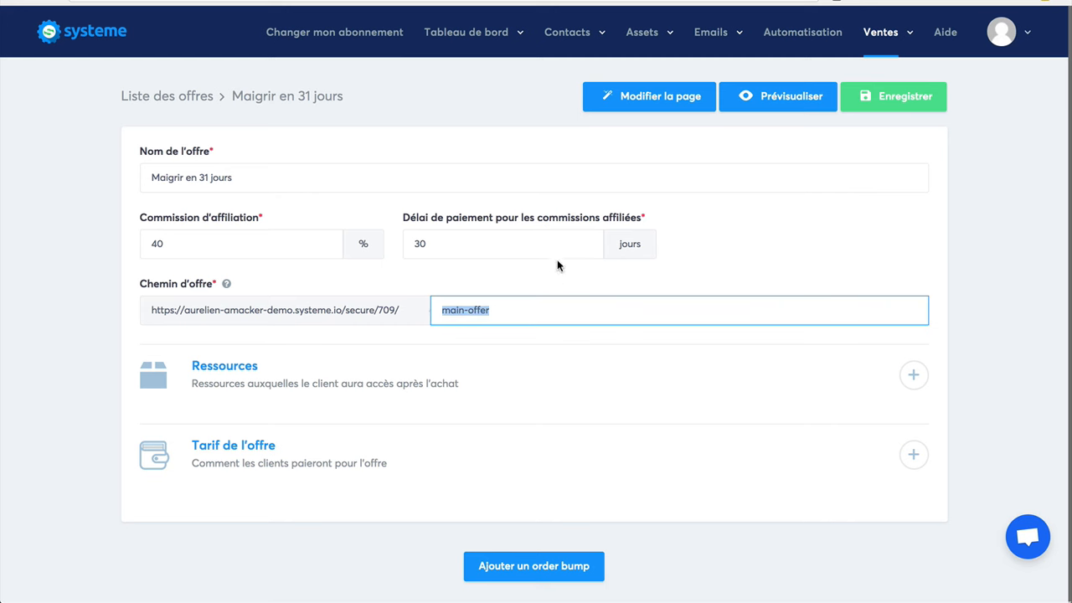
scroll(983, 312, "down", 1)
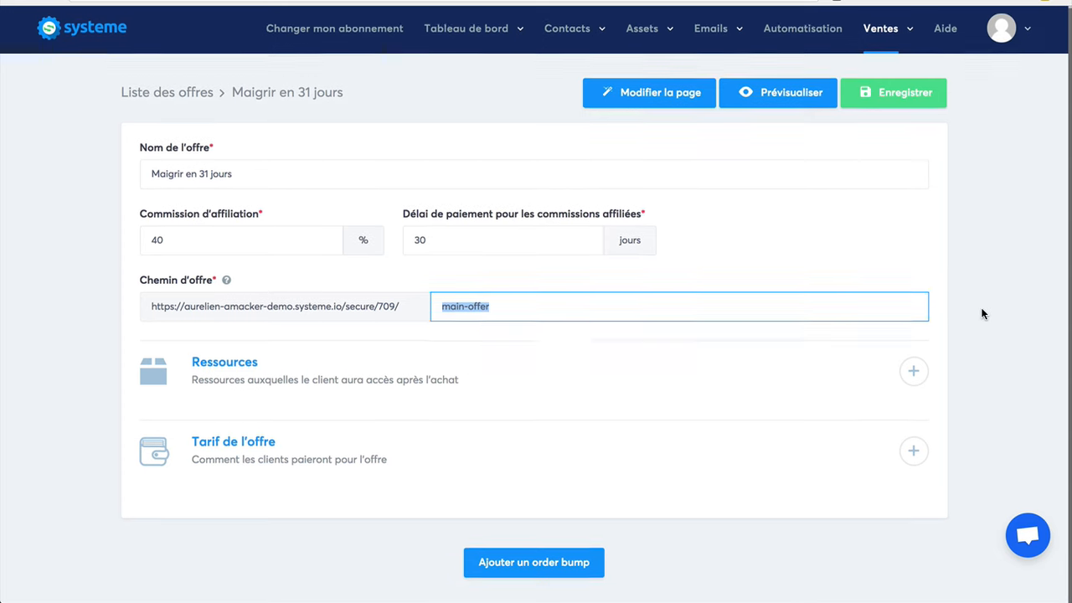
scroll(983, 314, "up", 1)
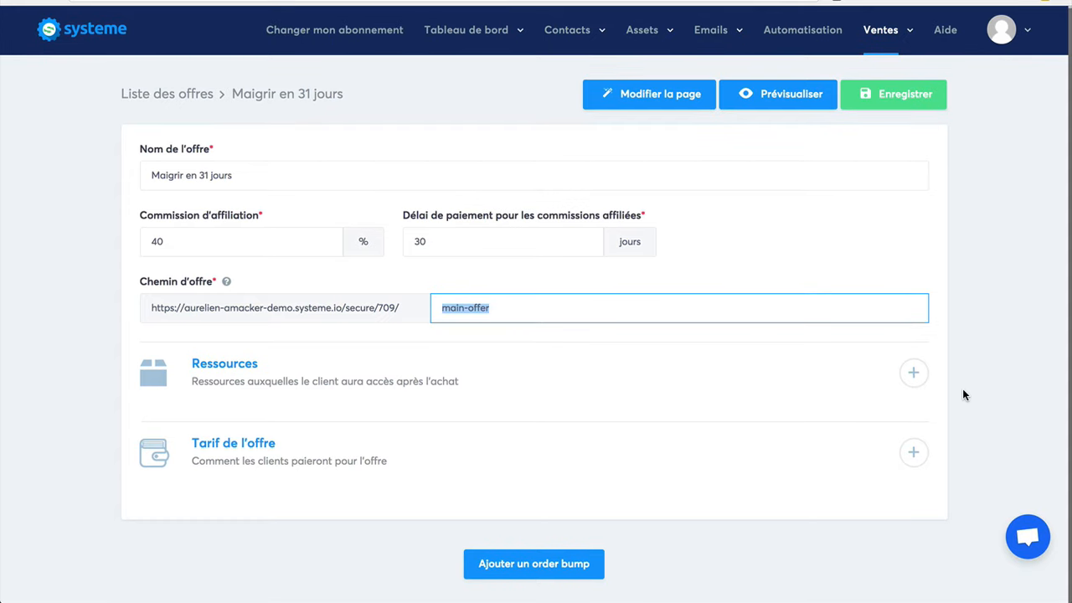
Step: Add a Formation resource to the offer, granting Accès total to the course "Maigrir en 31 jours"
left_click(913, 375)
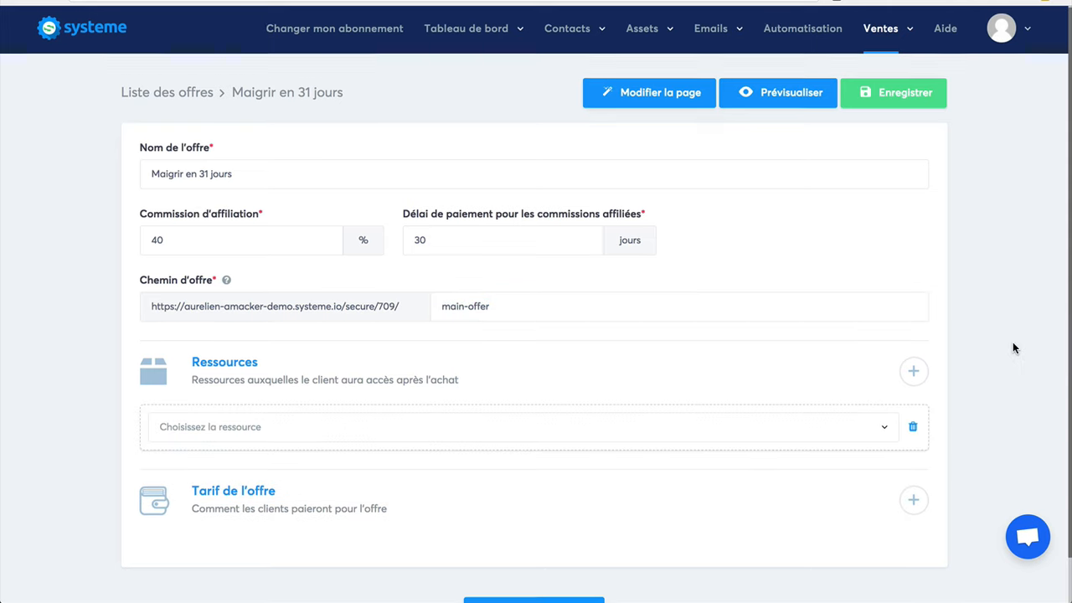
scroll(1010, 347, "down", 1)
left_click(862, 381)
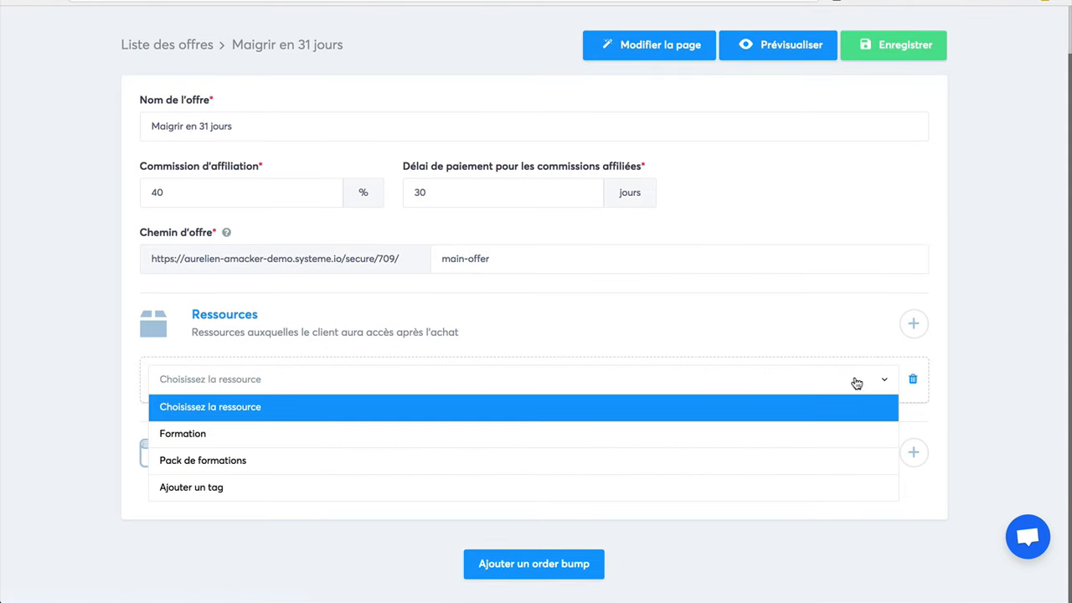
left_click(680, 446)
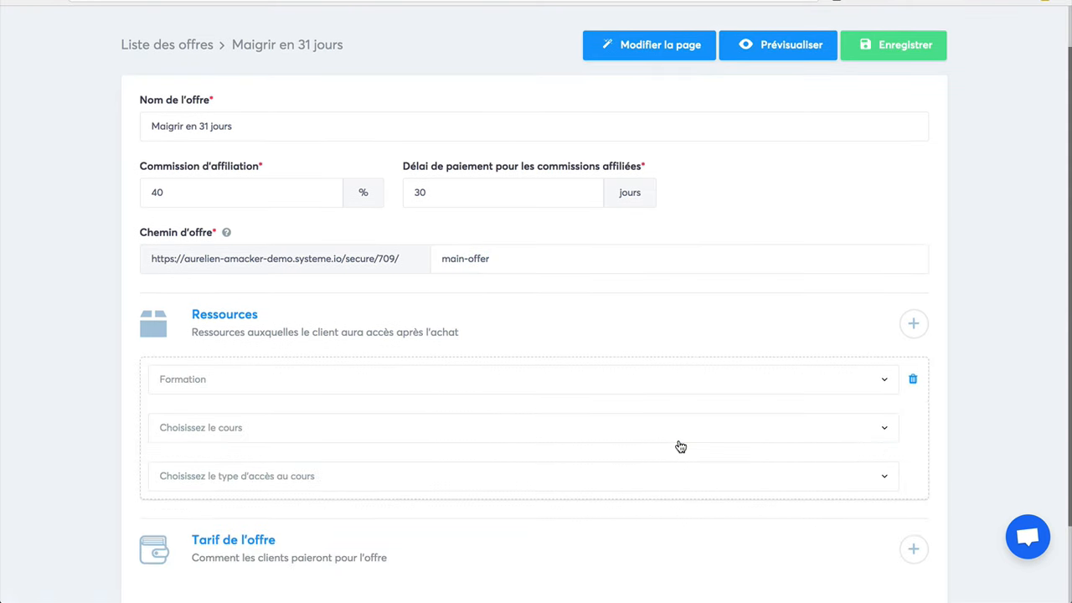
left_click(325, 433)
left_click(285, 479)
left_click(335, 480)
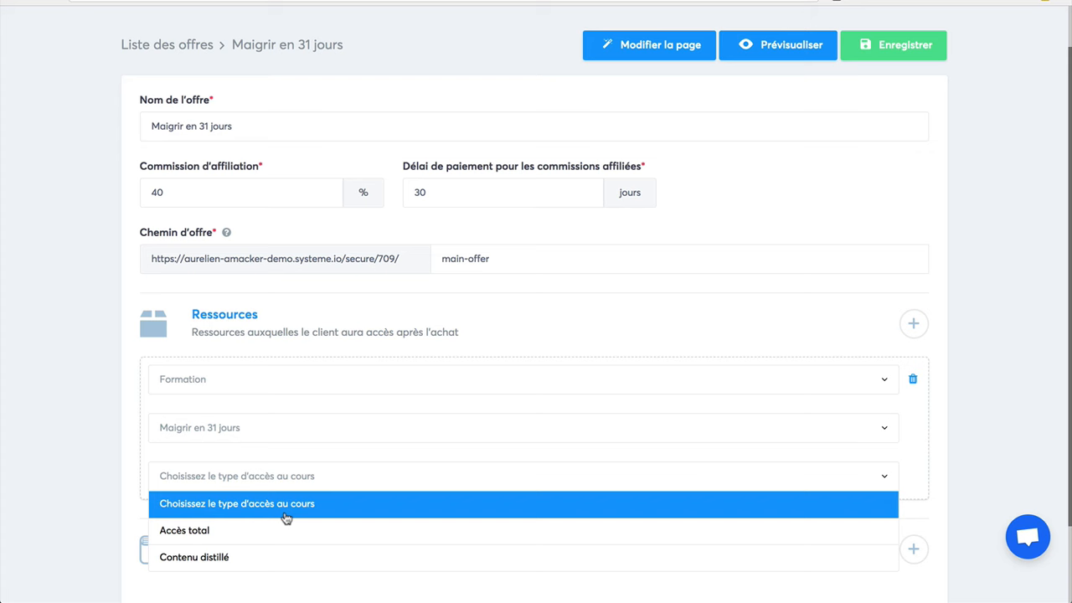
left_click(237, 535)
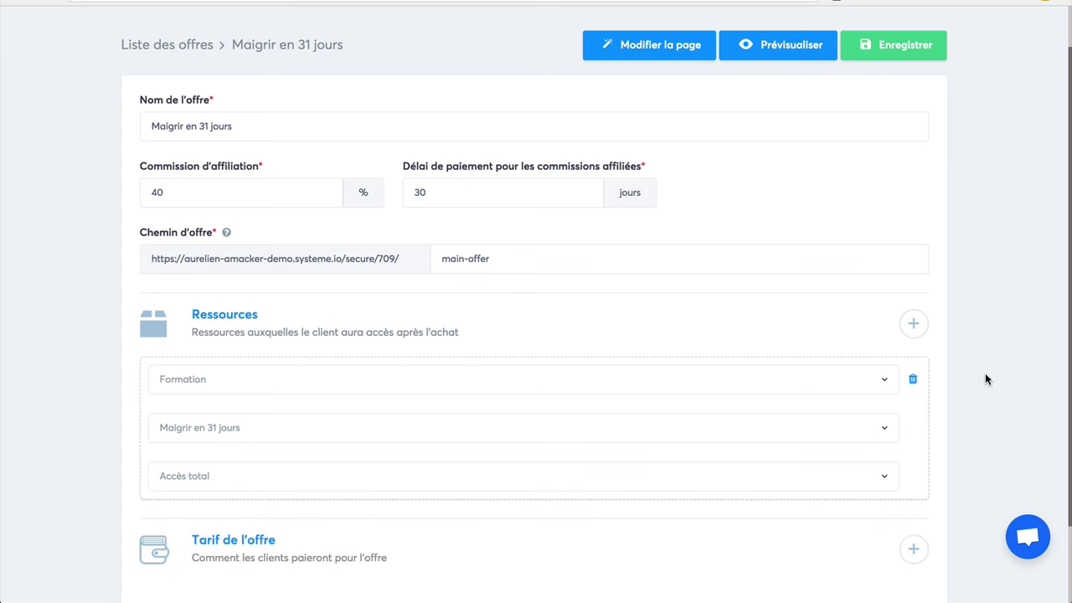
Step: Start creating a new price for the offer and name it "Maigrir en 31 jours" for the dashboard
scroll(985, 379, "down", 2)
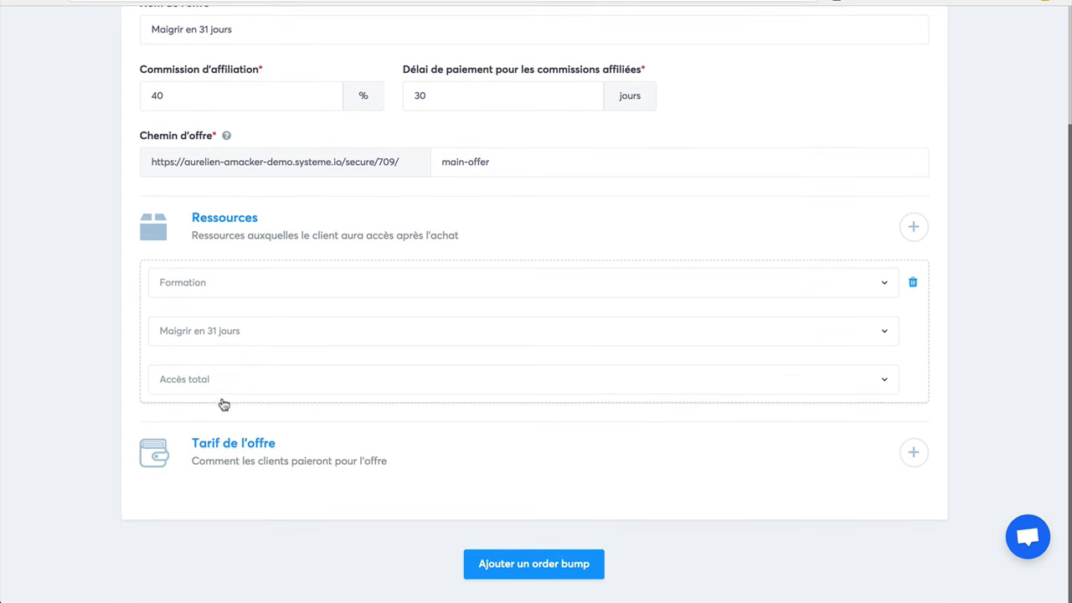
left_click(914, 453)
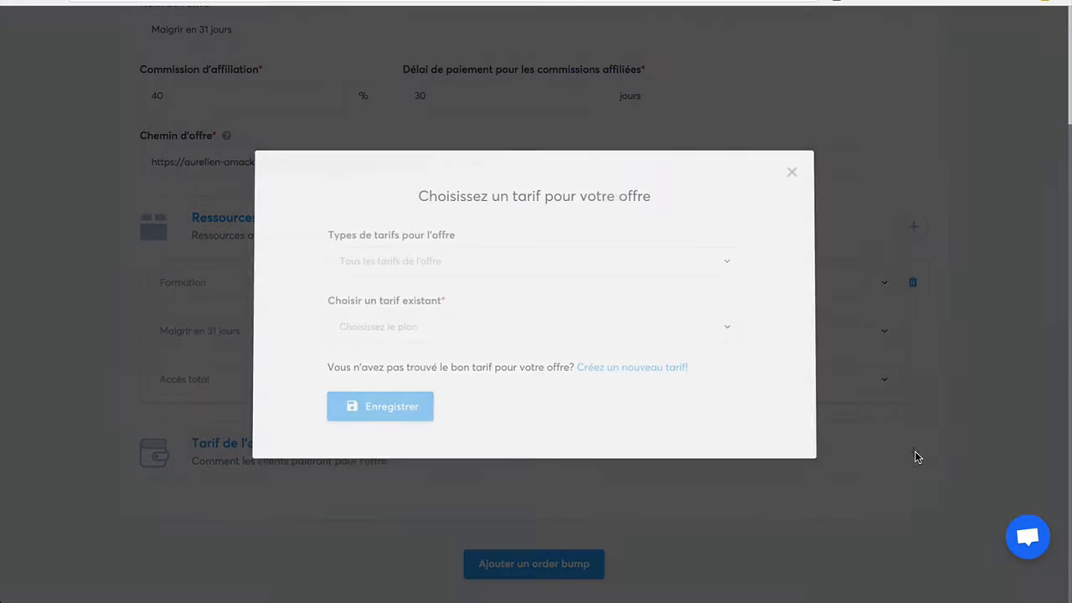
left_click(377, 265)
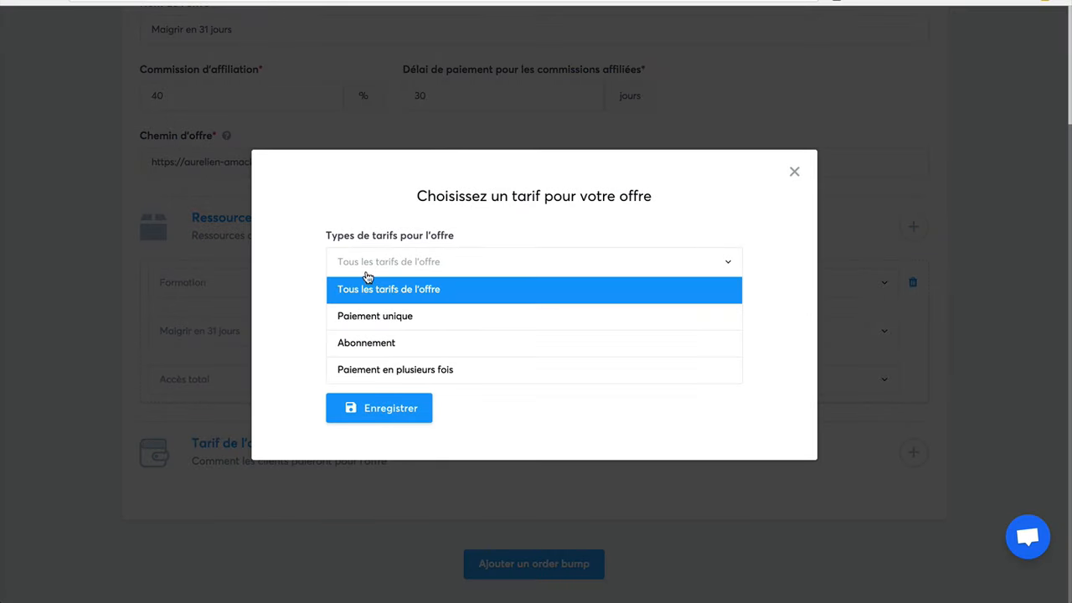
left_click(366, 287)
left_click(629, 374)
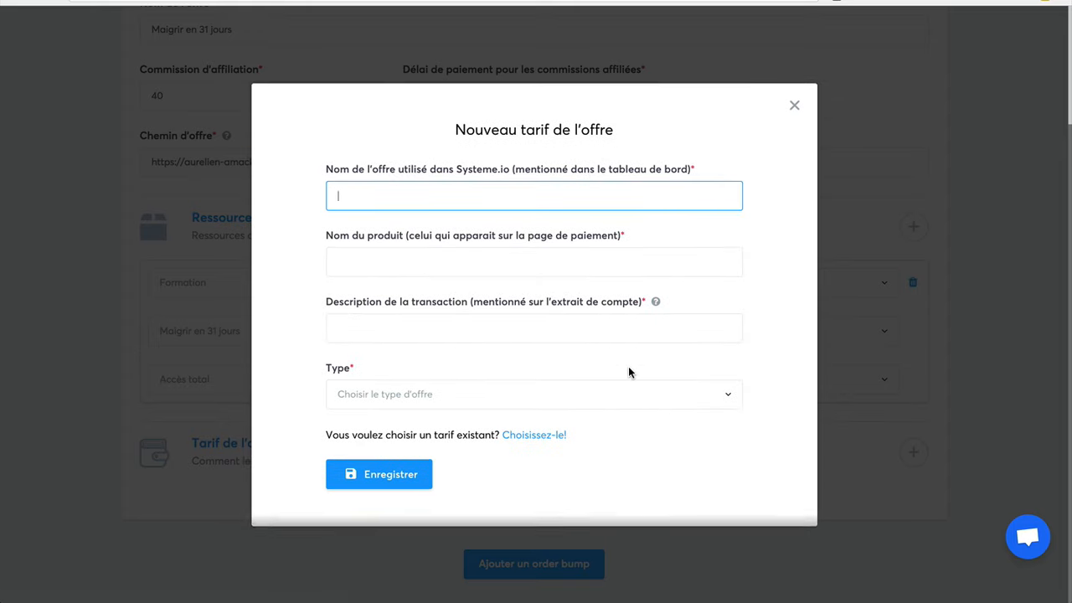
type("Maigrir e")
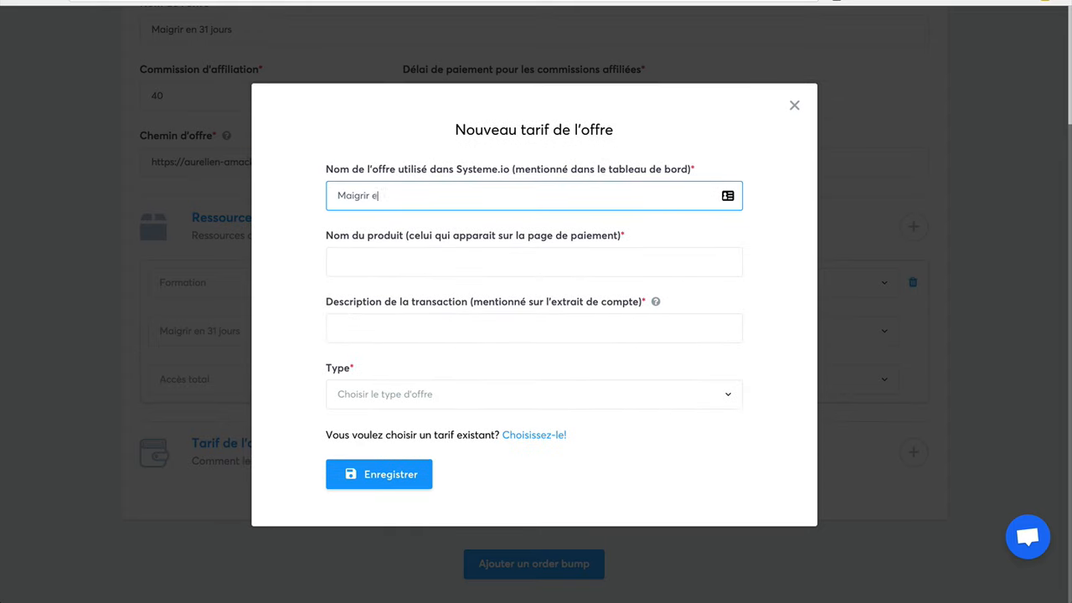
type("n 31 jours")
Step: Reuse the price's name as product name and transaction description, and set the type to Paiement unique
left_click_drag(441, 196, 293, 200)
key("ctrl+c")
left_click(371, 256)
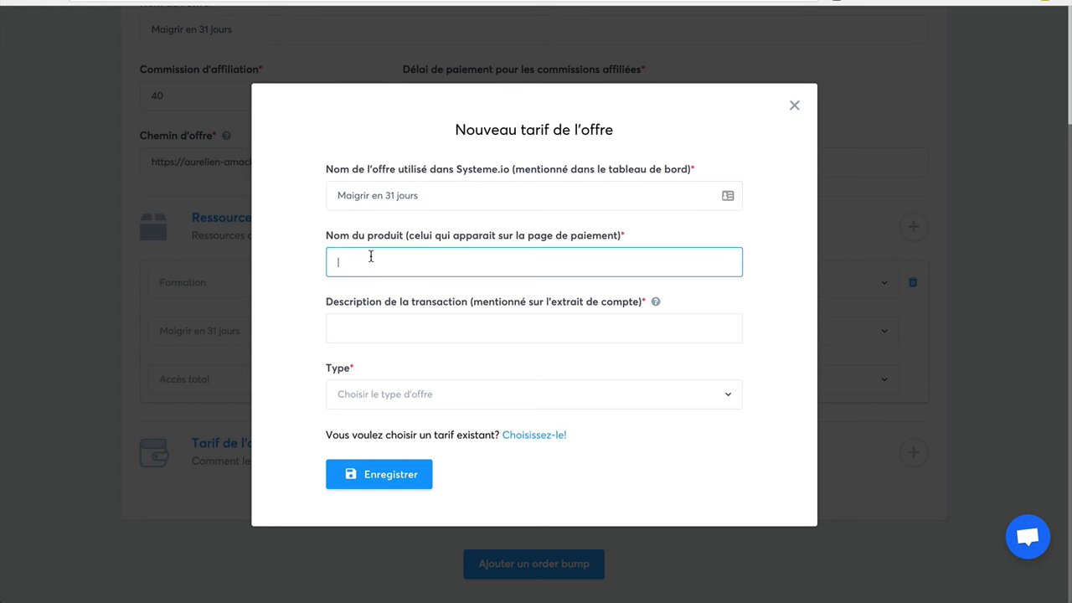
key("ctrl+v")
left_click(367, 331)
key("ctrl+v")
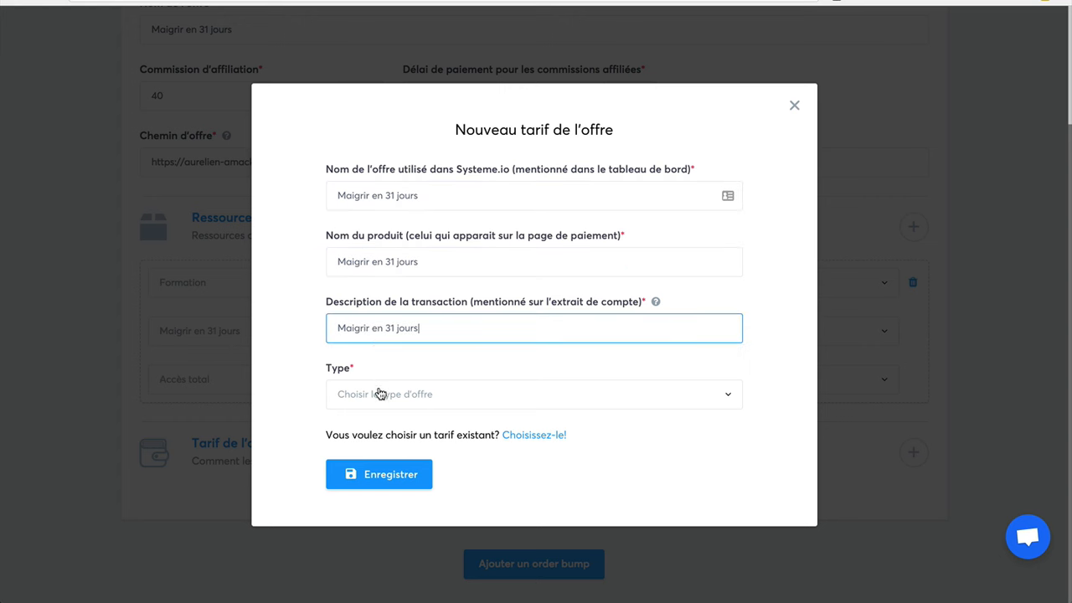
left_click(378, 394)
left_click(376, 448)
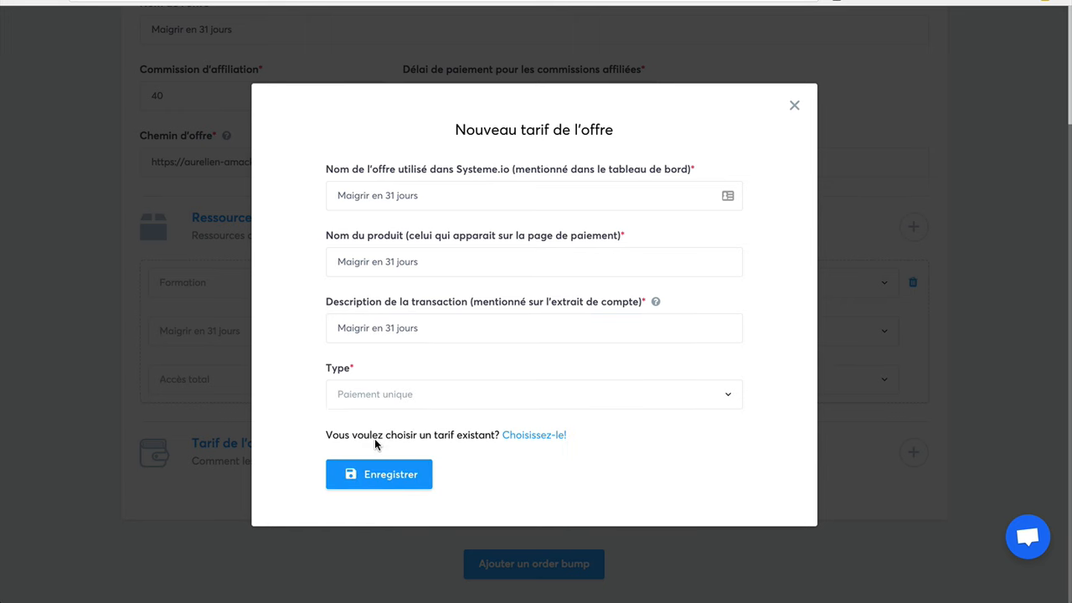
left_click(372, 429)
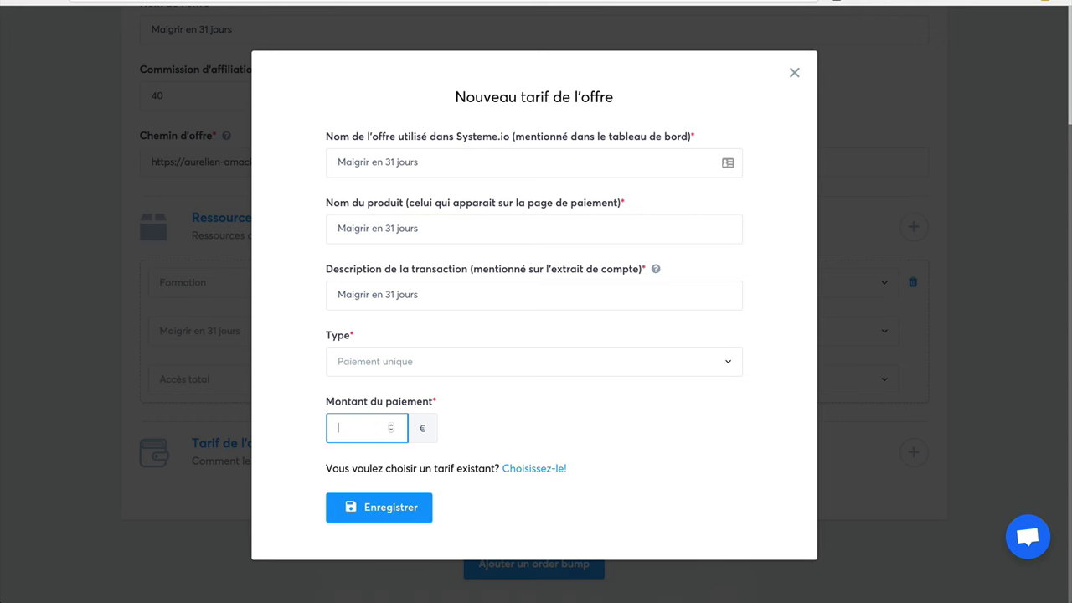
Step: Switch to the Calculator and divide 97 by 1.2
key("super+space")
type("calc")
key("Return")
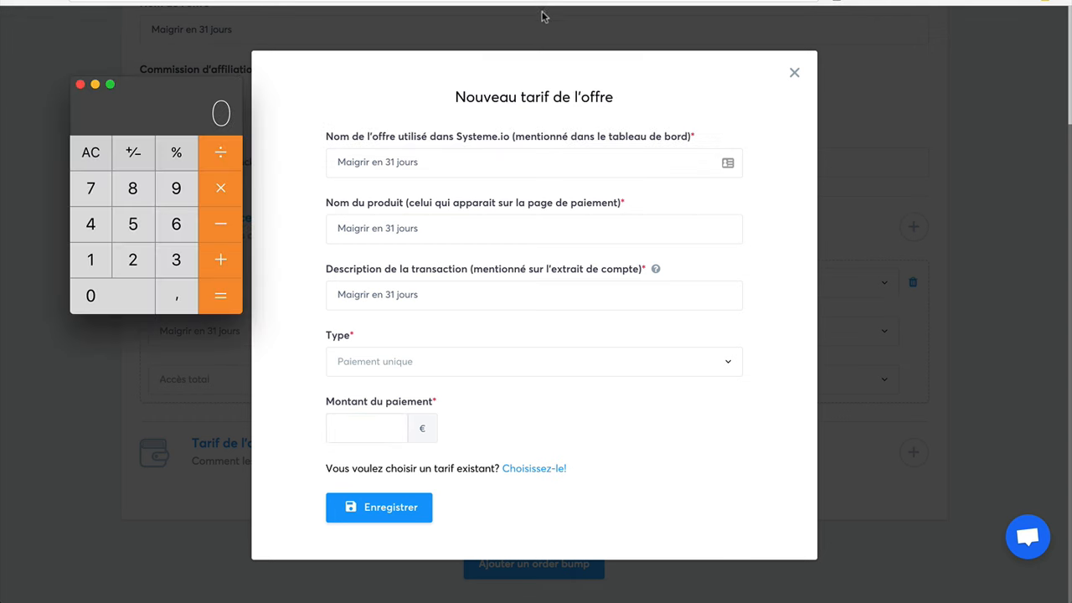
left_click(171, 200)
left_click(88, 196)
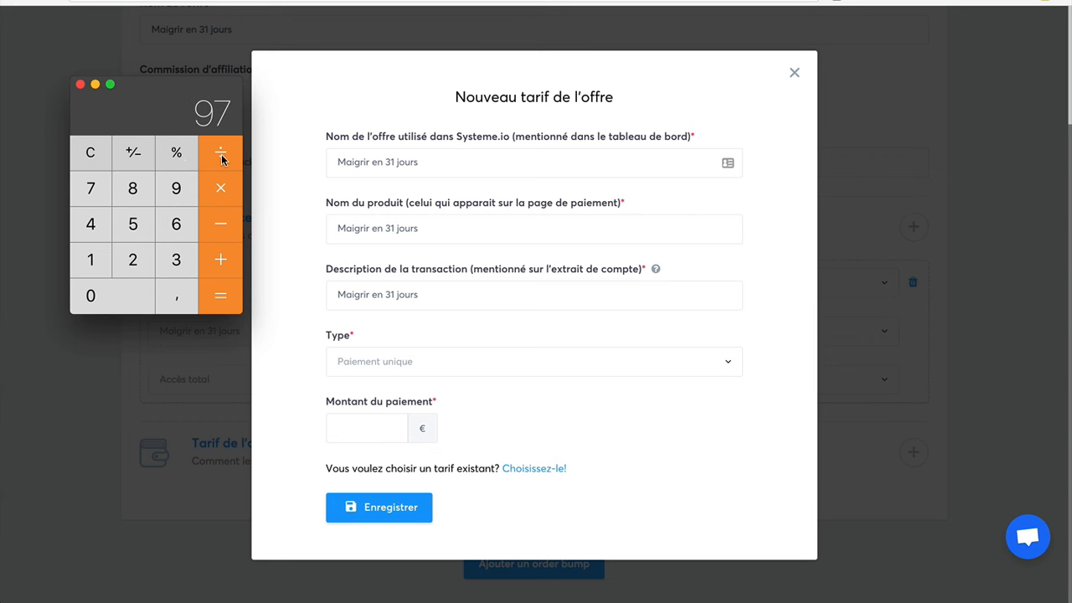
left_click(221, 158)
left_click(89, 259)
left_click(173, 294)
left_click(134, 273)
left_click(221, 303)
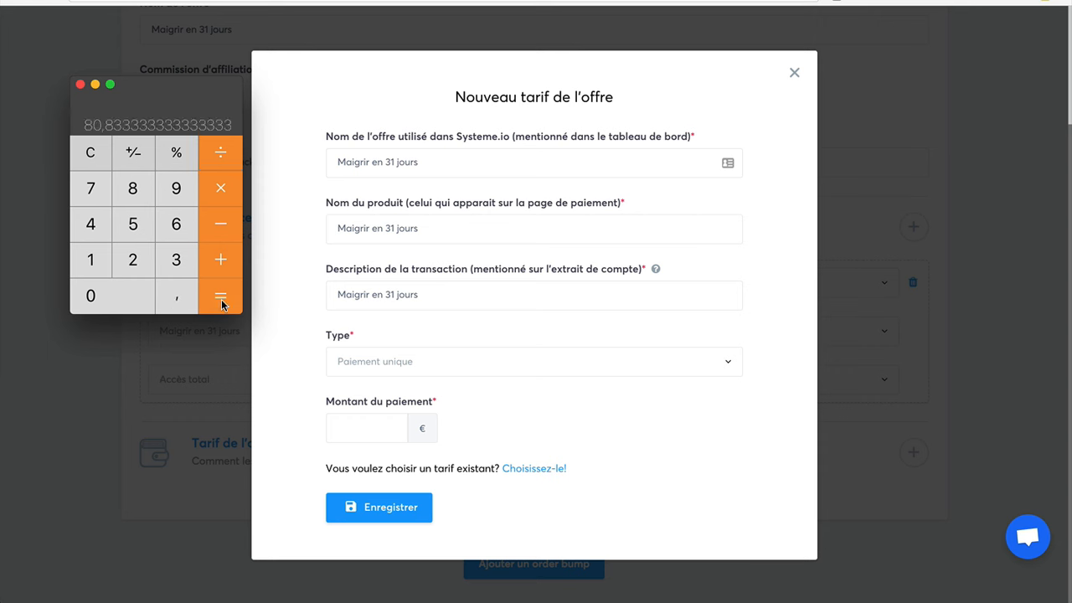
Step: Back in the new price form, set the payment amount to 80.83 € and save both the price and the offer
left_click(388, 431)
type("80.83")
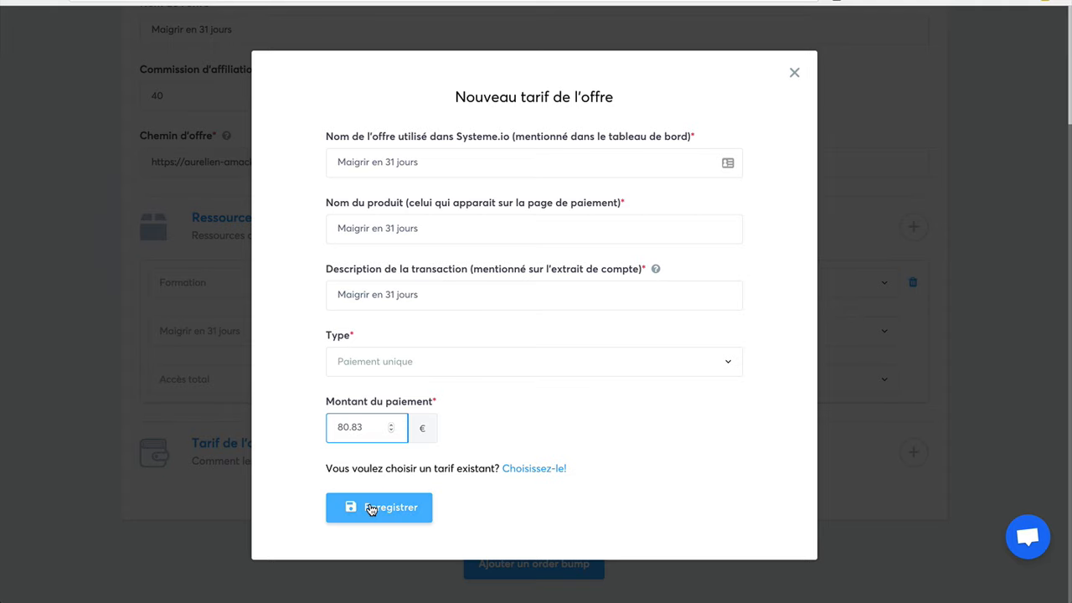
left_click(369, 504)
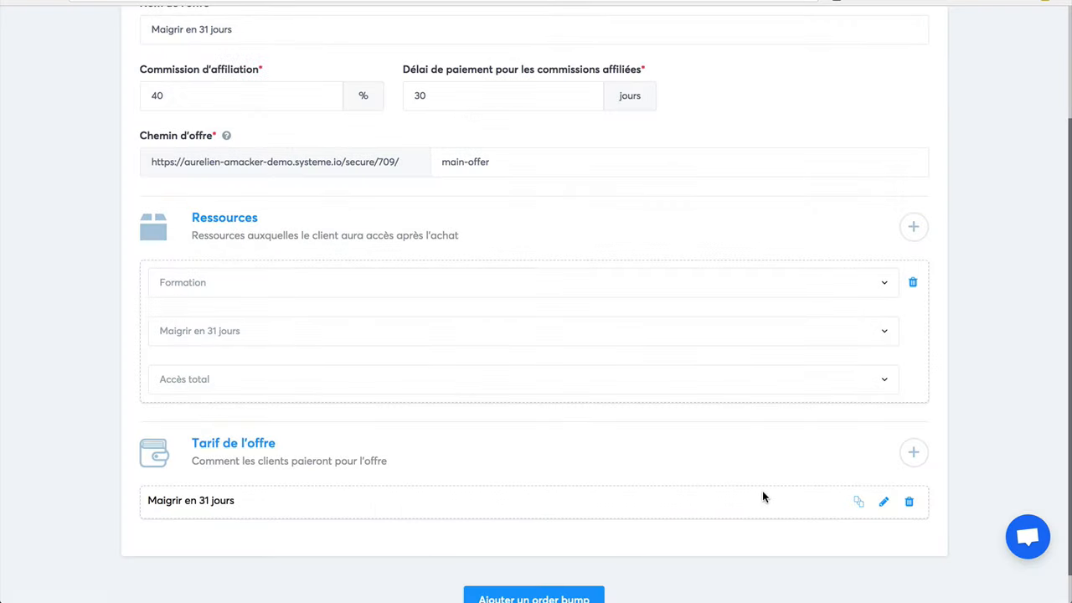
scroll(979, 435, "down", 1)
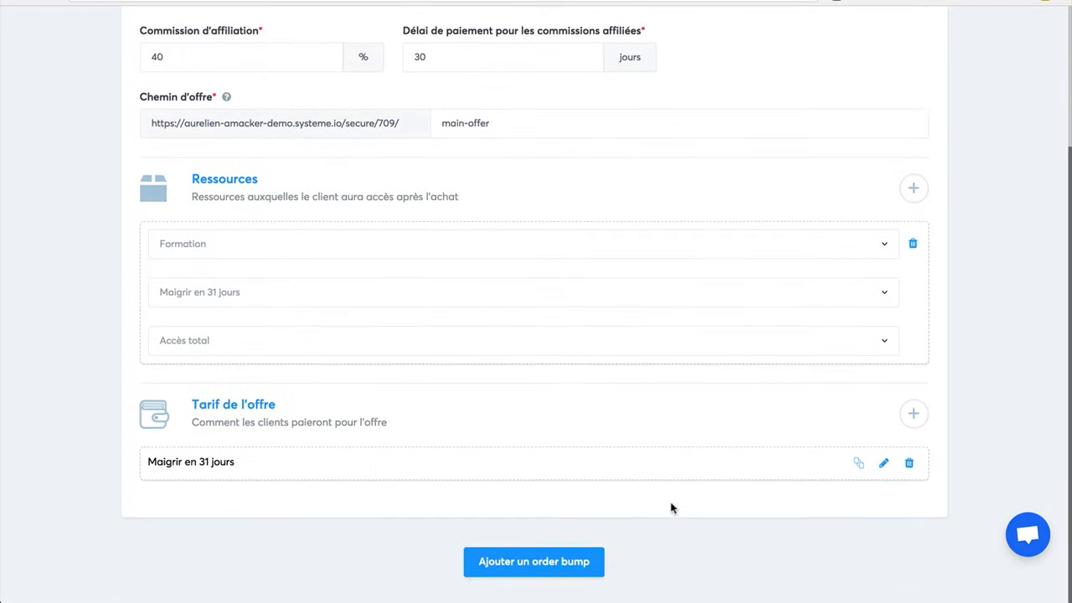
scroll(1040, 341, "up", 3)
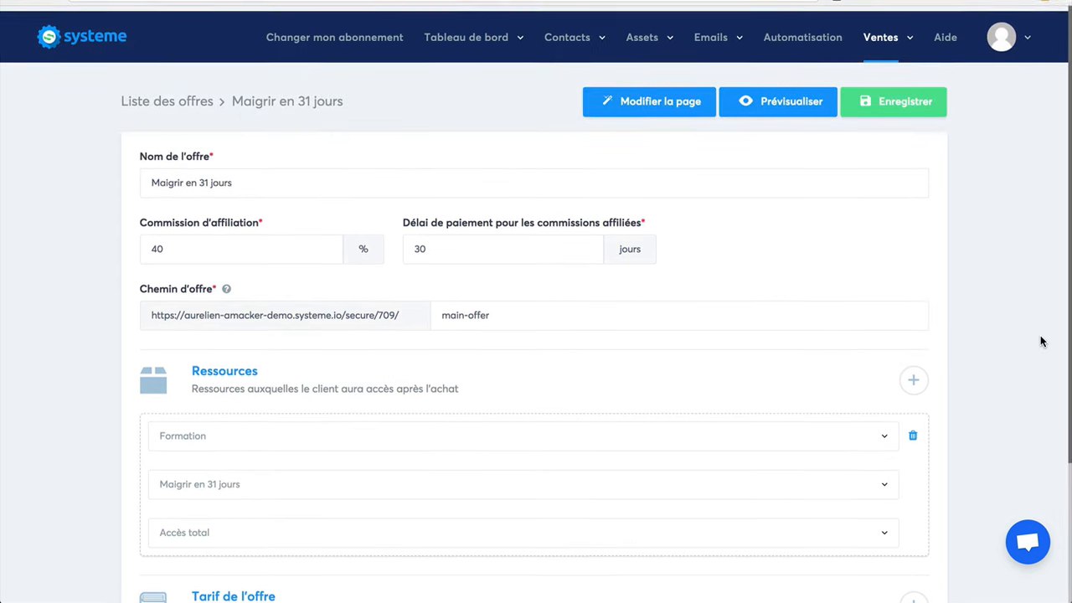
left_click(885, 97)
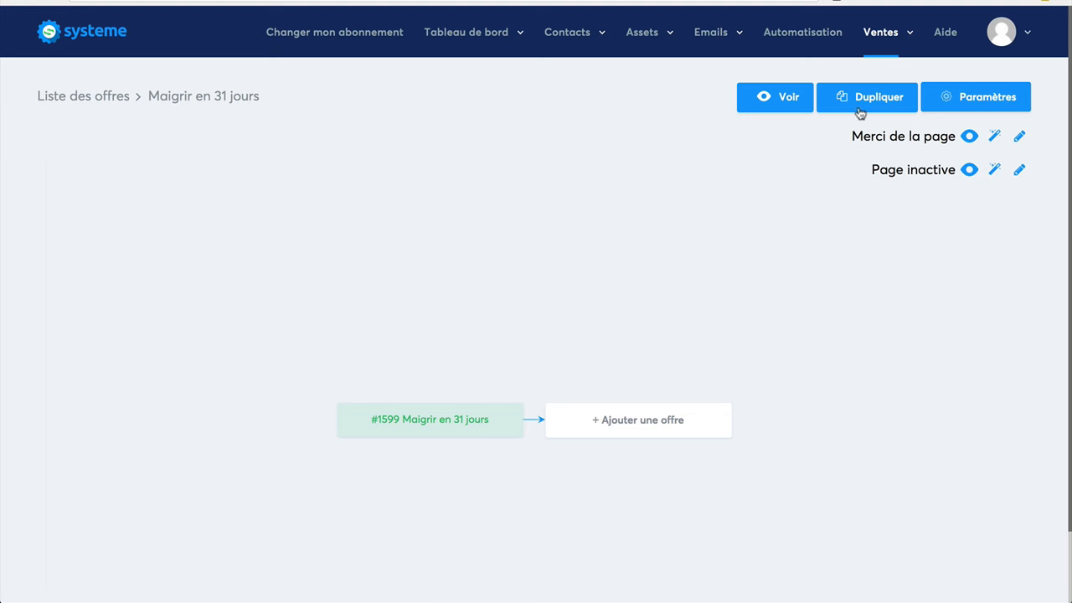
Step: View the live offer page and look through its sales text down to the order form
left_click(778, 101)
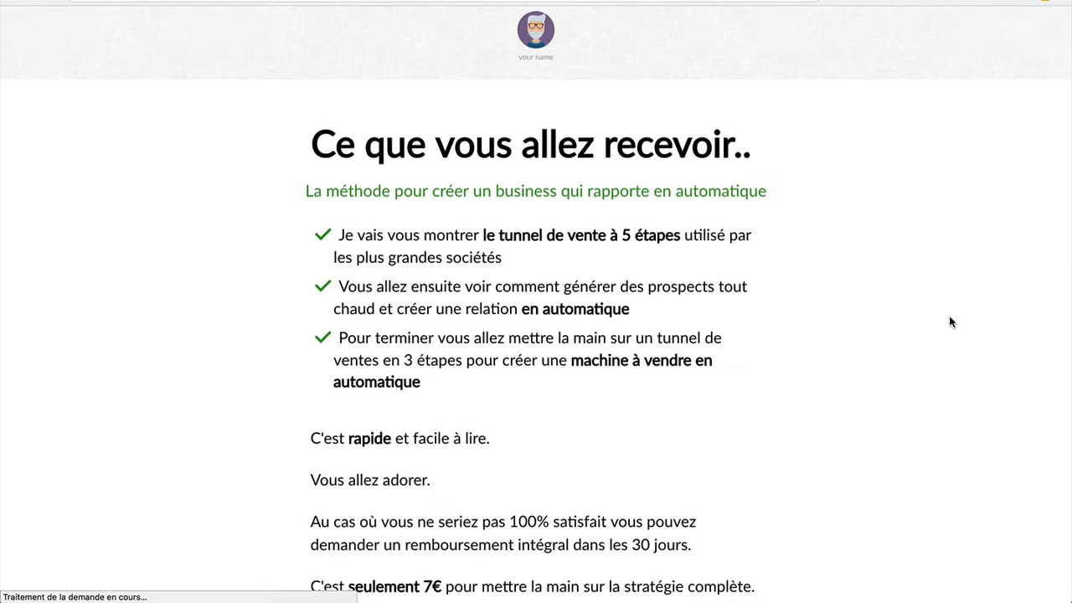
scroll(950, 321, "down", 5)
scroll(950, 322, "down", 6)
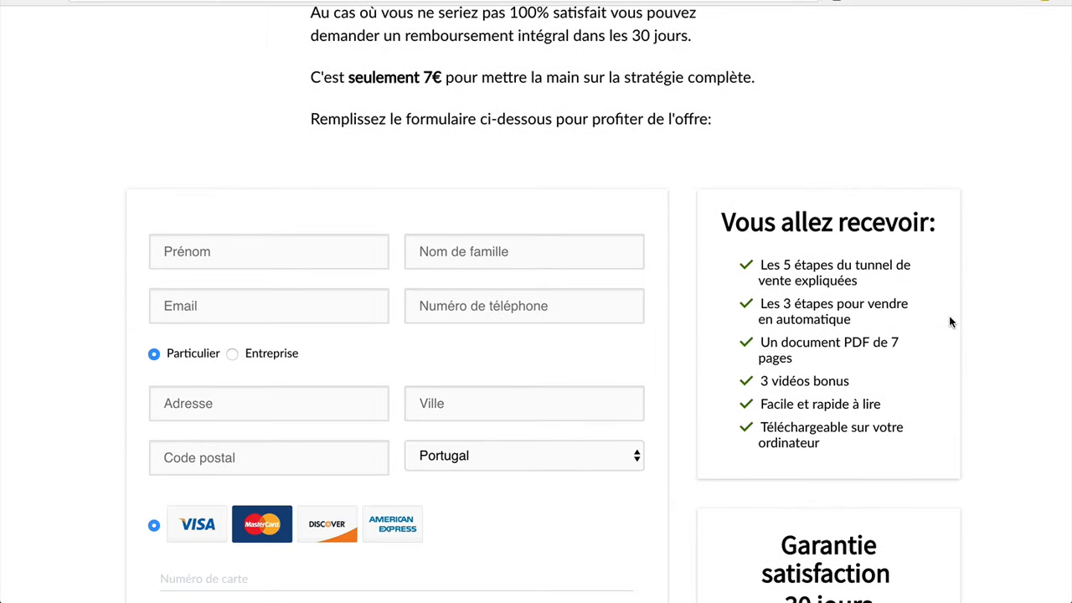
Step: Set the country in the live order form to France and check the resulting tariff, VAT and total
scroll(950, 321, "down", 3)
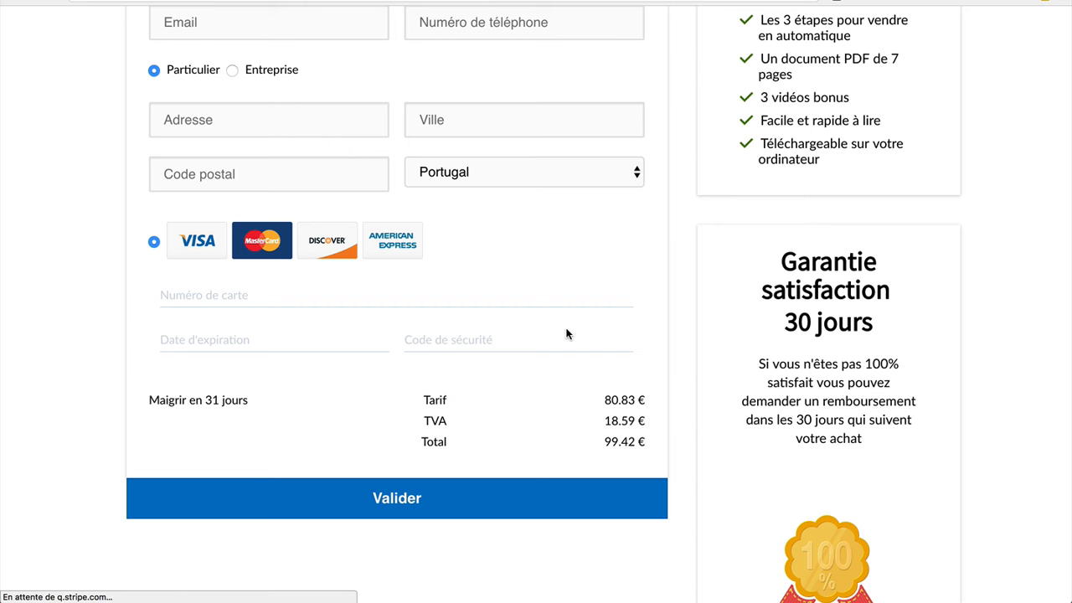
left_click(624, 174)
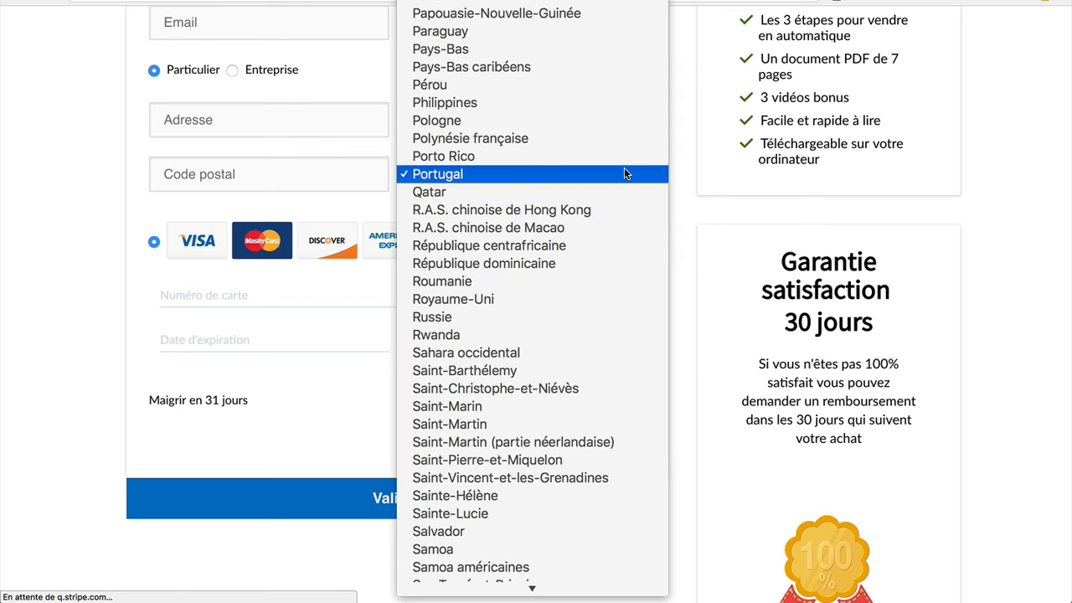
scroll(624, 173, "up", 20)
key("Return")
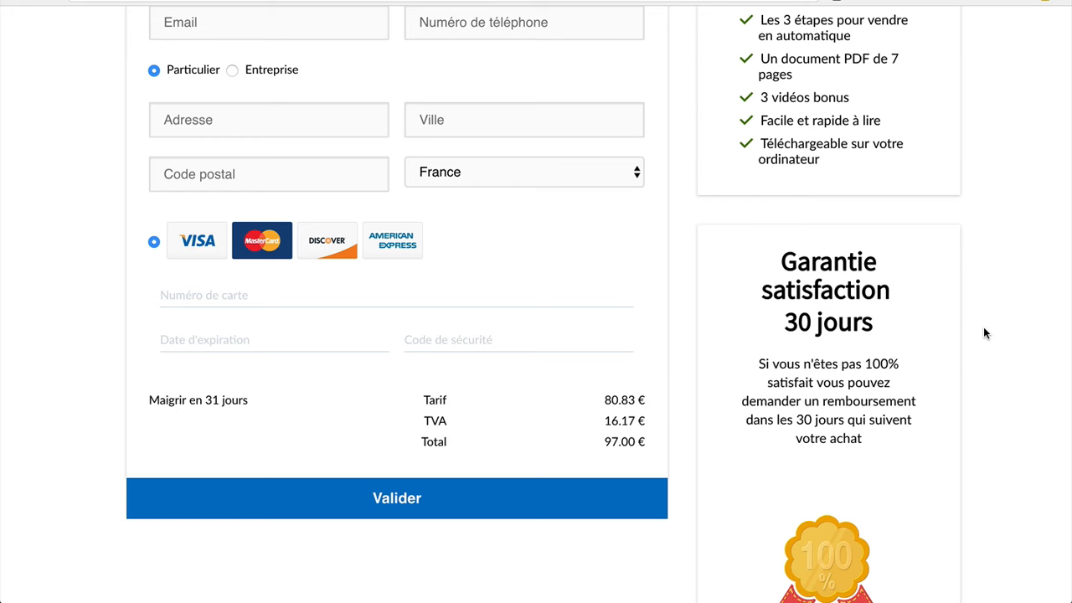
scroll(984, 331, "up", 2)
scroll(983, 333, "up", 9)
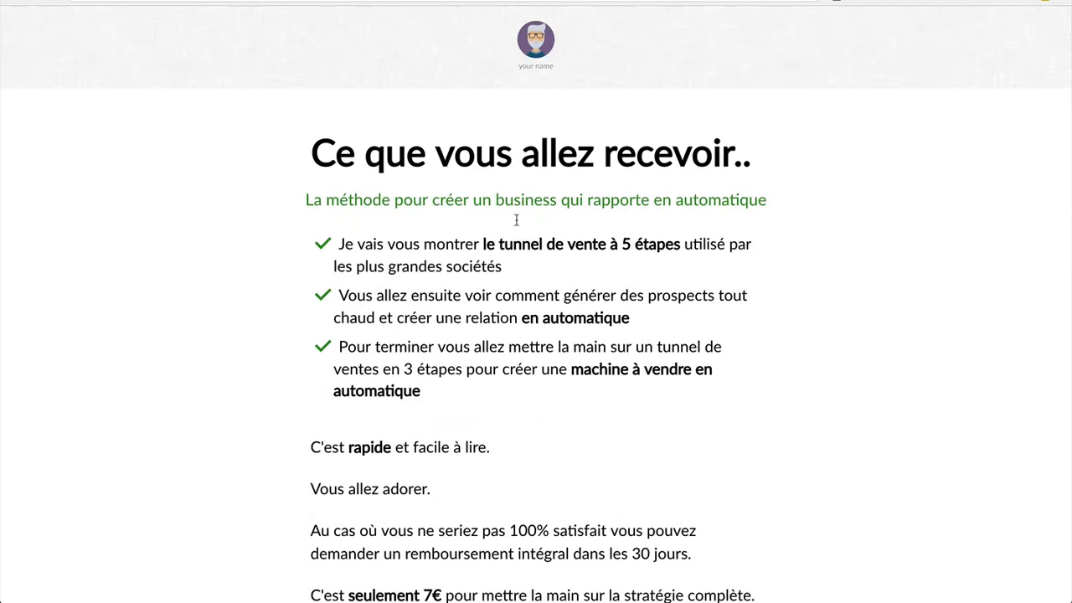
Step: Return to the offer overview and open the "Maigrir en 31 jours" offer's page in the page editor
left_click(820, 1)
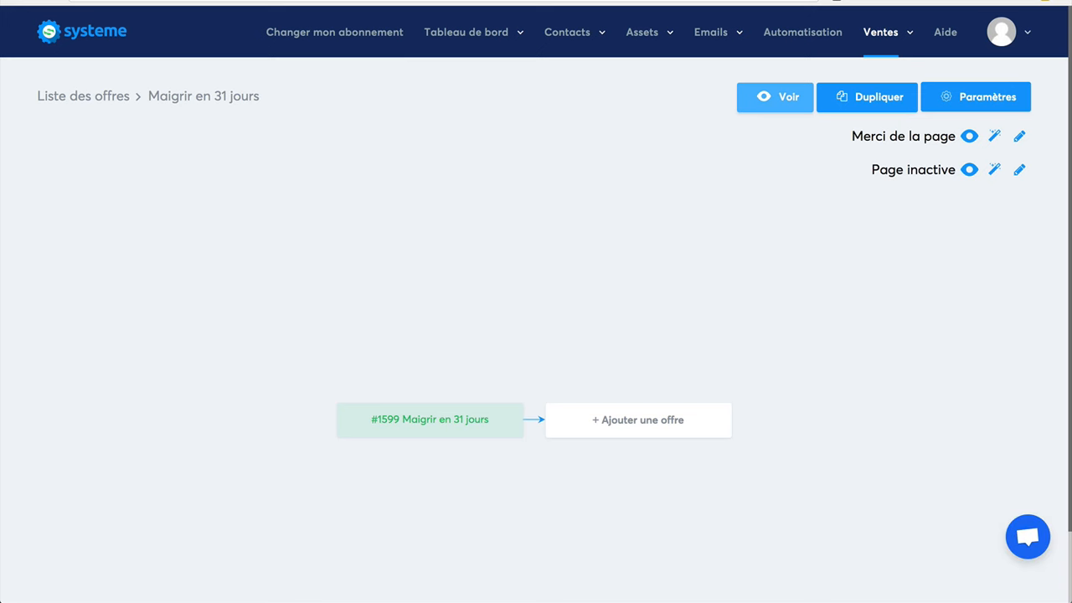
left_click(423, 425)
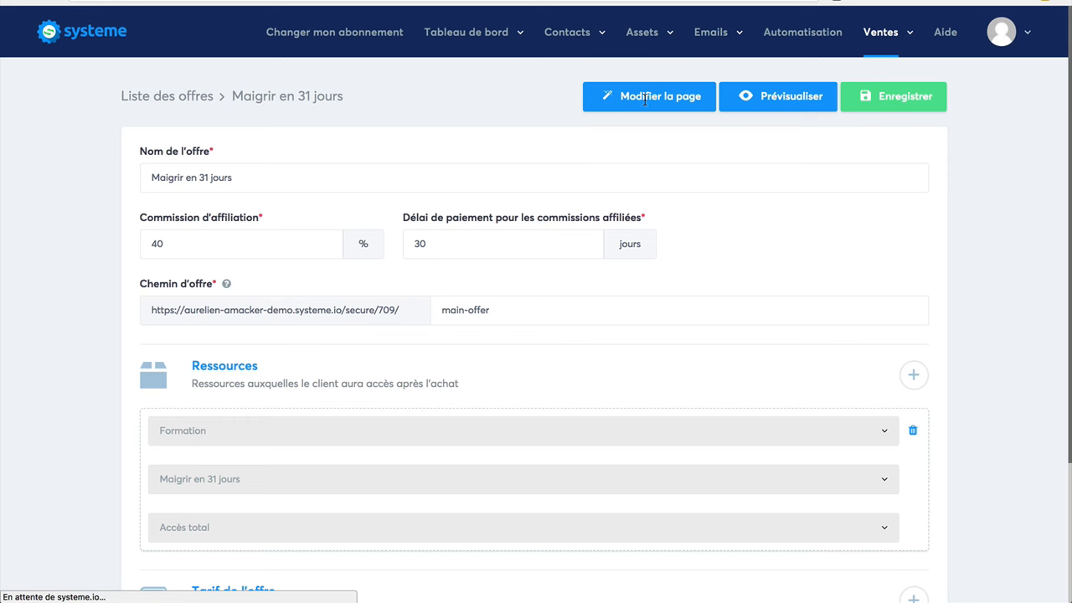
left_click(644, 98)
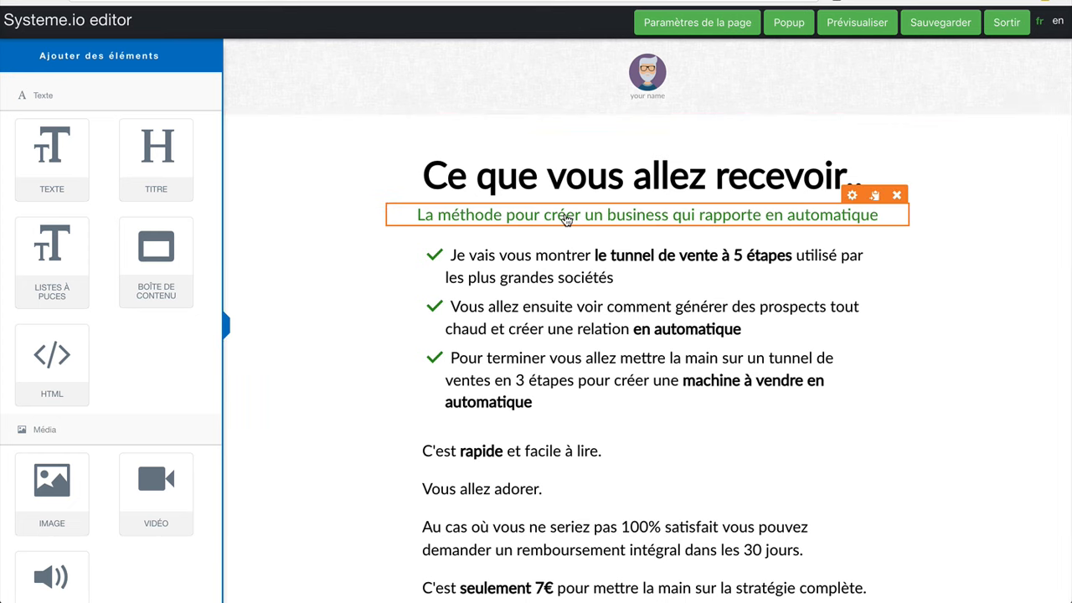
Step: Change the green subtitle to "La méthode pour maigrir en 31 jours"
left_click(549, 214)
left_click_drag(545, 214, 896, 219)
type("mai")
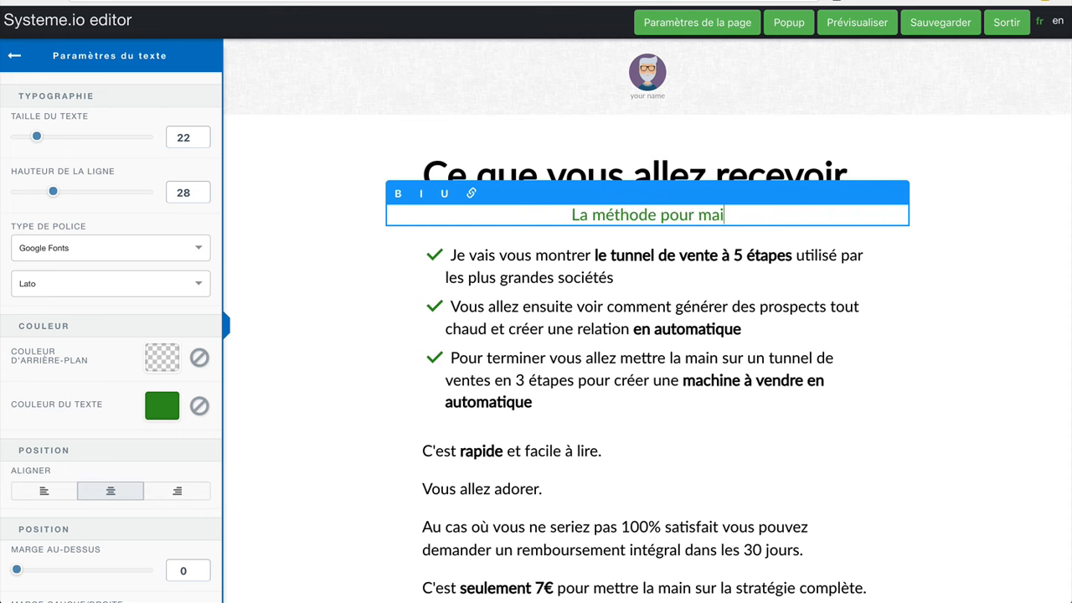
type("grir en 31 jours")
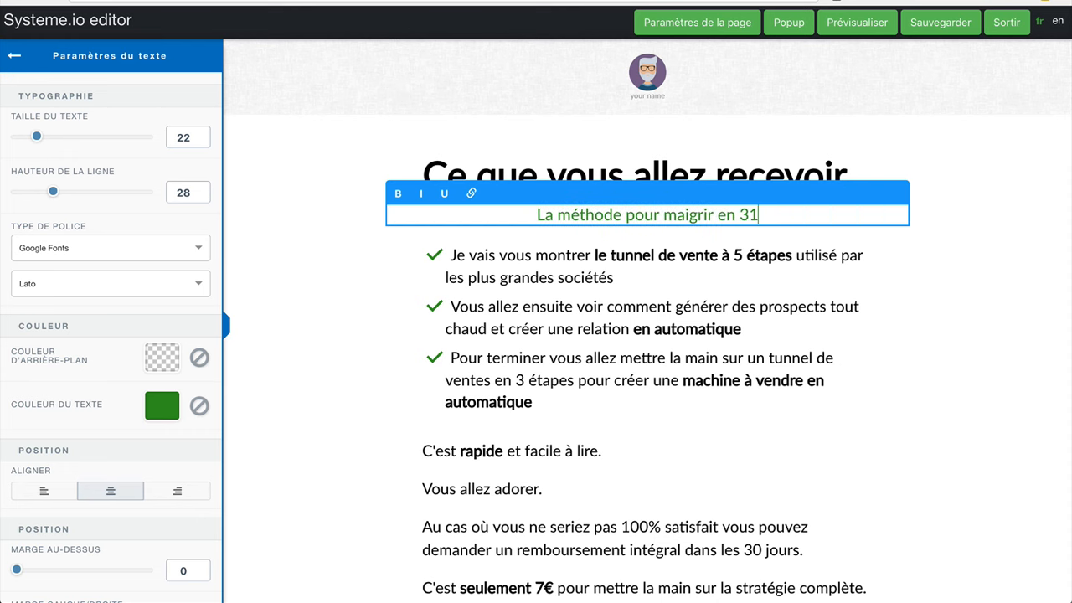
left_click(966, 146)
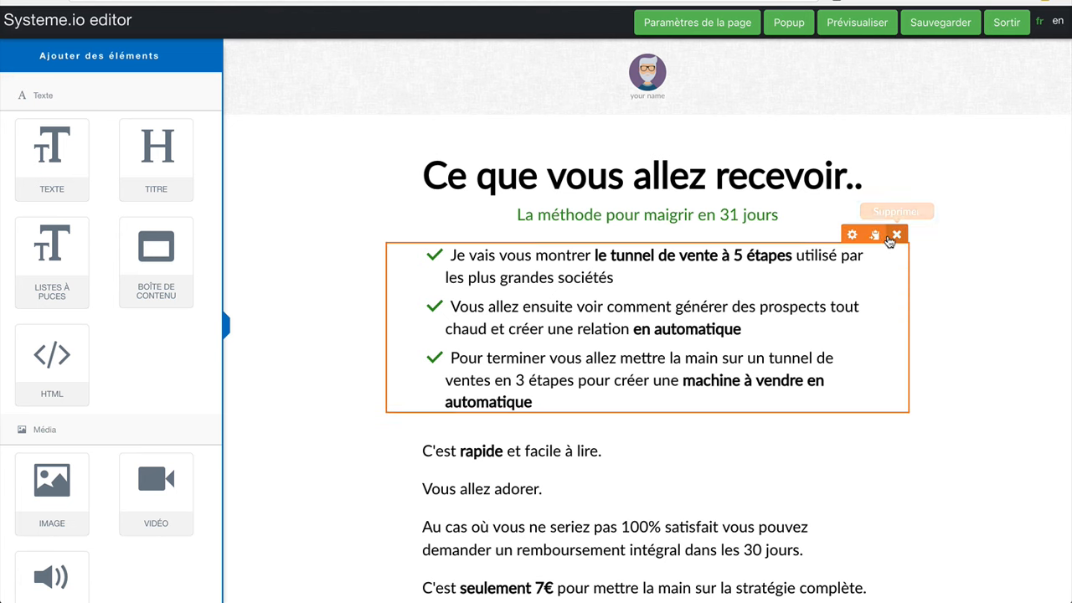
Step: Delete the "Ce que vous allez recevoir.." section, starting with its bullet list, and the header's "your name" caption
left_click(893, 238)
left_click(655, 75)
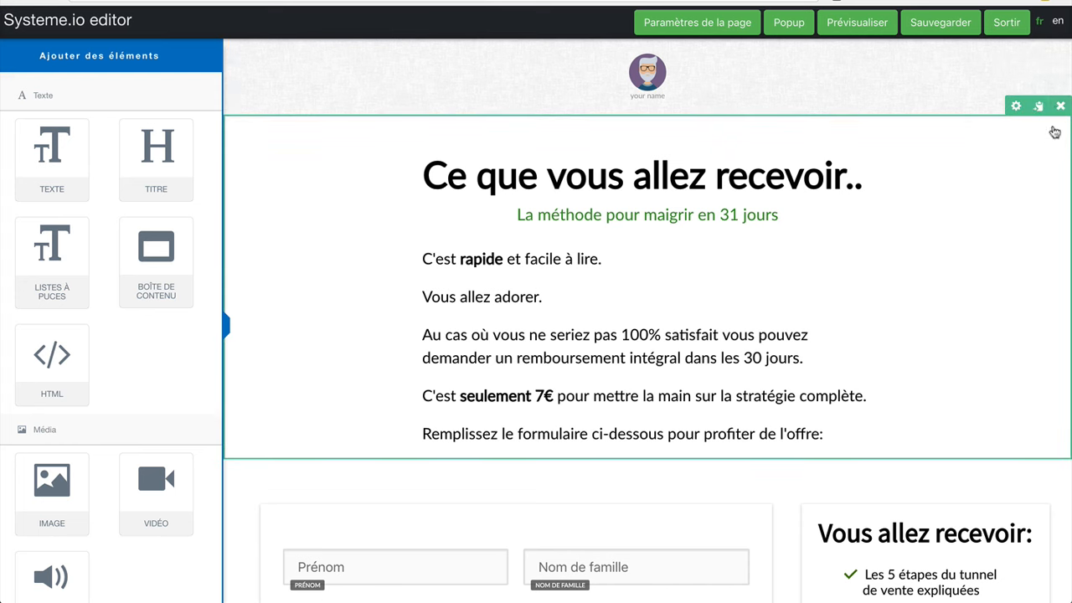
left_click(1060, 105)
left_click(672, 73)
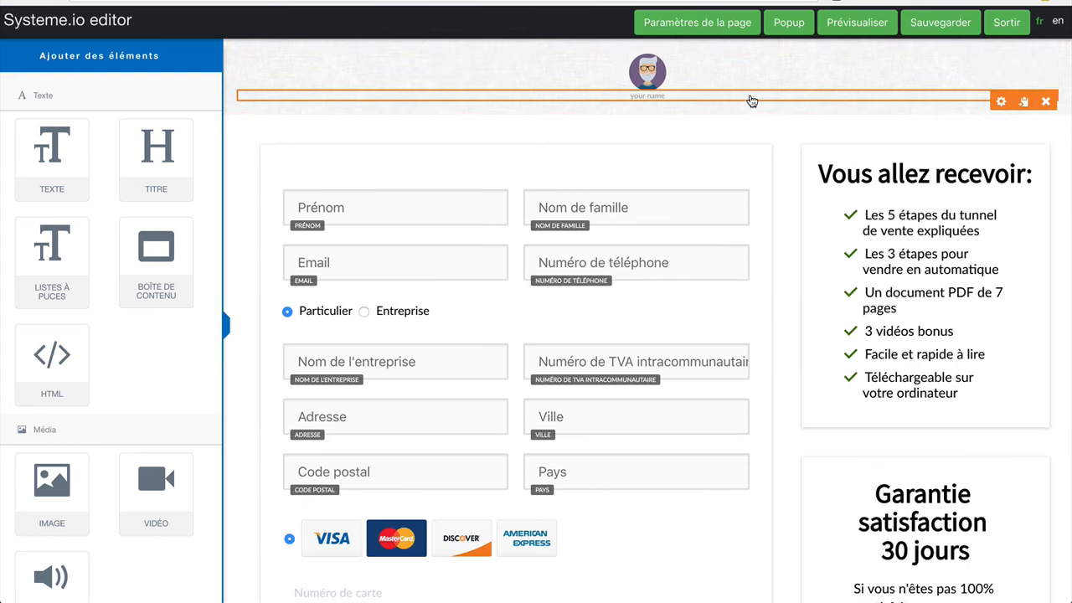
left_click(1046, 101)
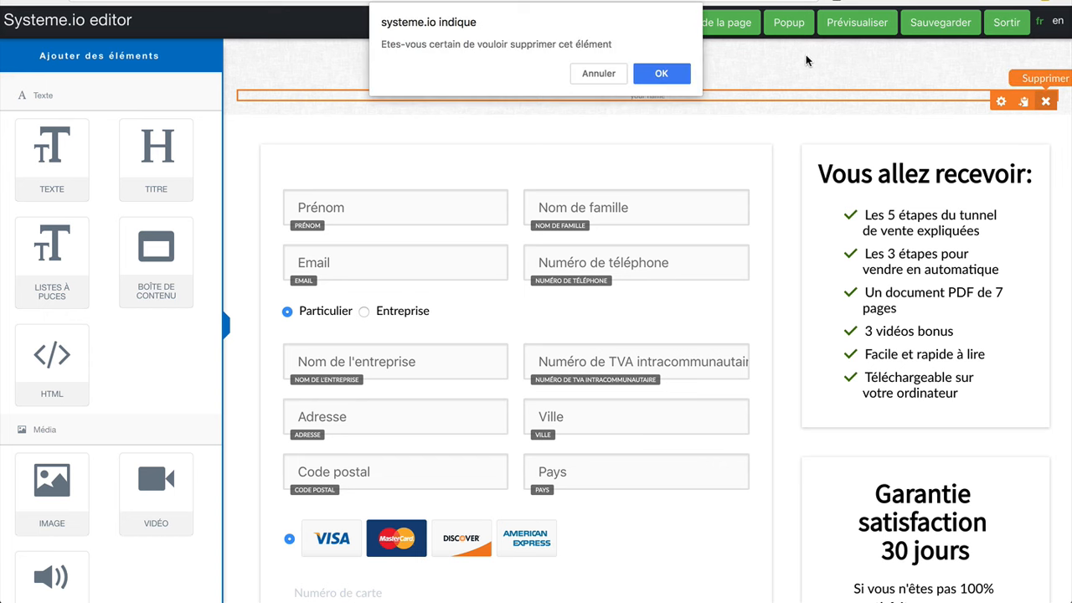
left_click(662, 73)
Step: Look over the order form, the "Vous allez recevoir:" list and the guarantee box down to the footer
scroll(611, 261, "down", 3)
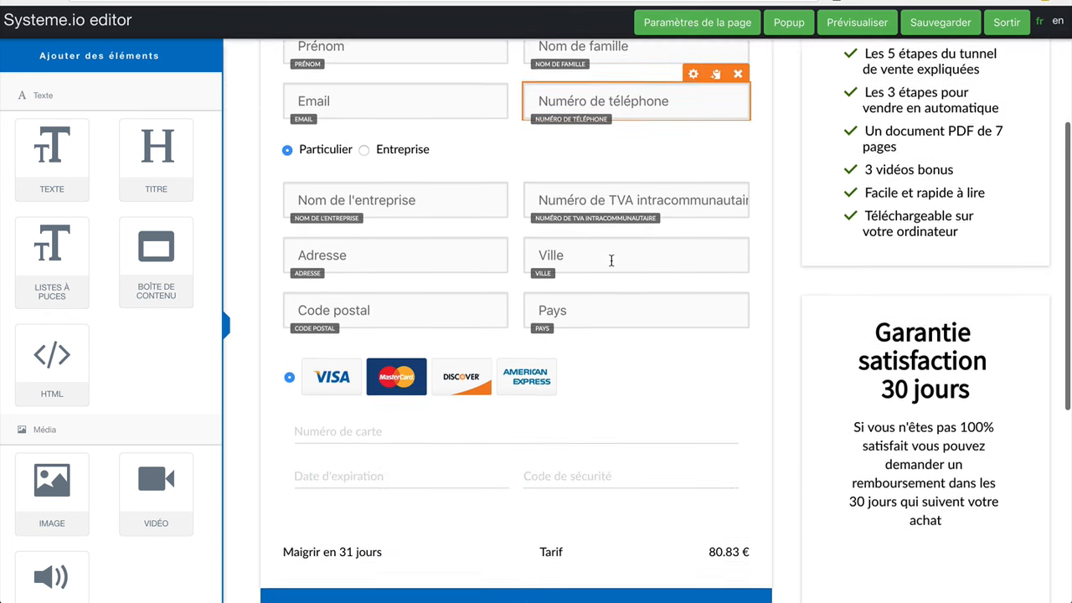
scroll(612, 261, "down", 4)
scroll(612, 258, "up", 6)
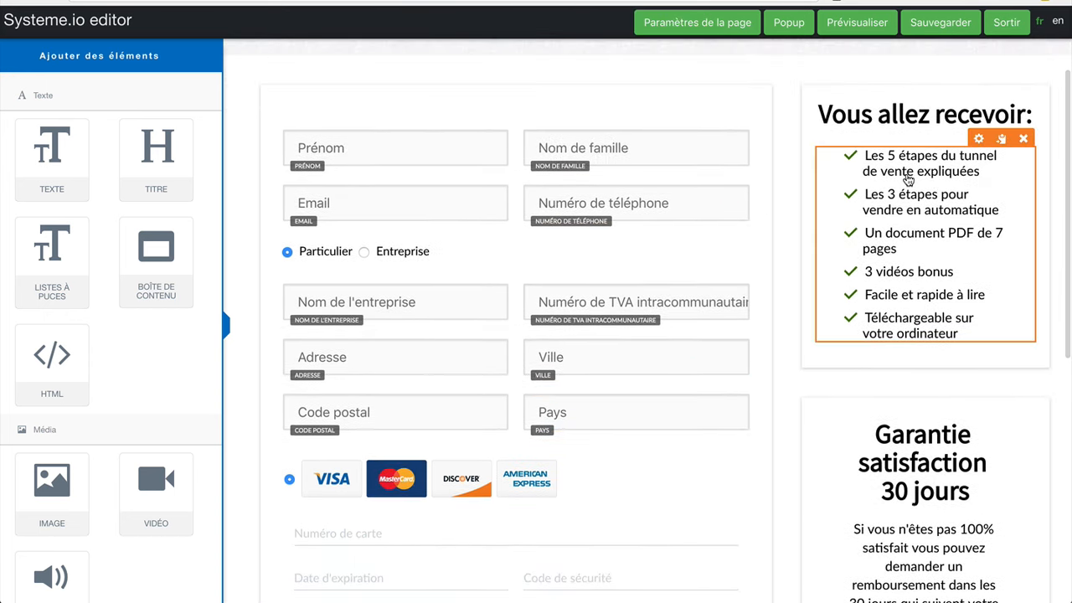
left_click(909, 180)
scroll(652, 394, "down", 1)
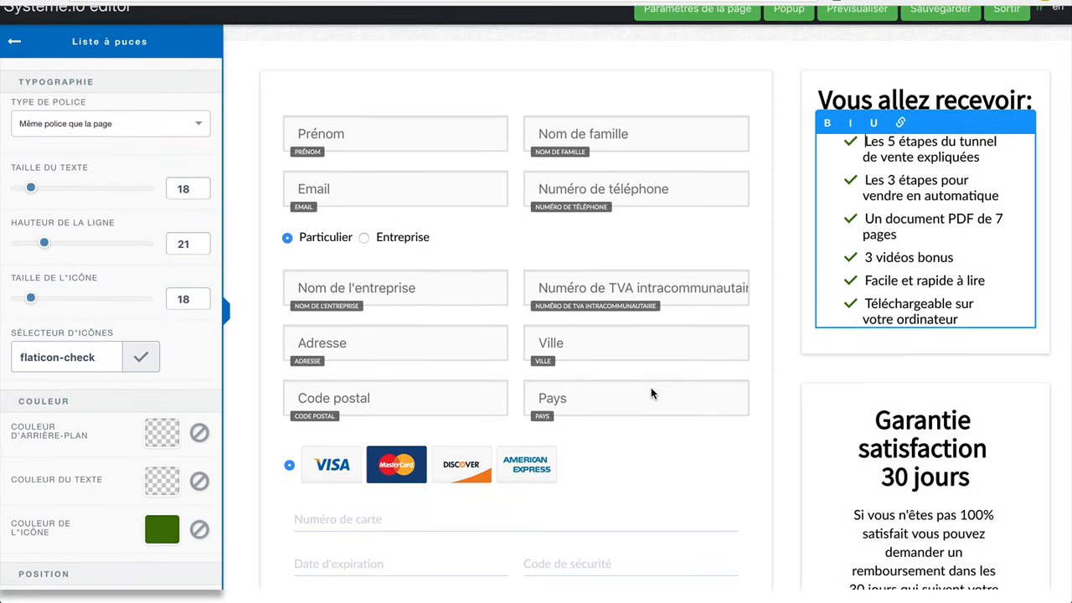
left_click(773, 419)
scroll(775, 420, "down", 8)
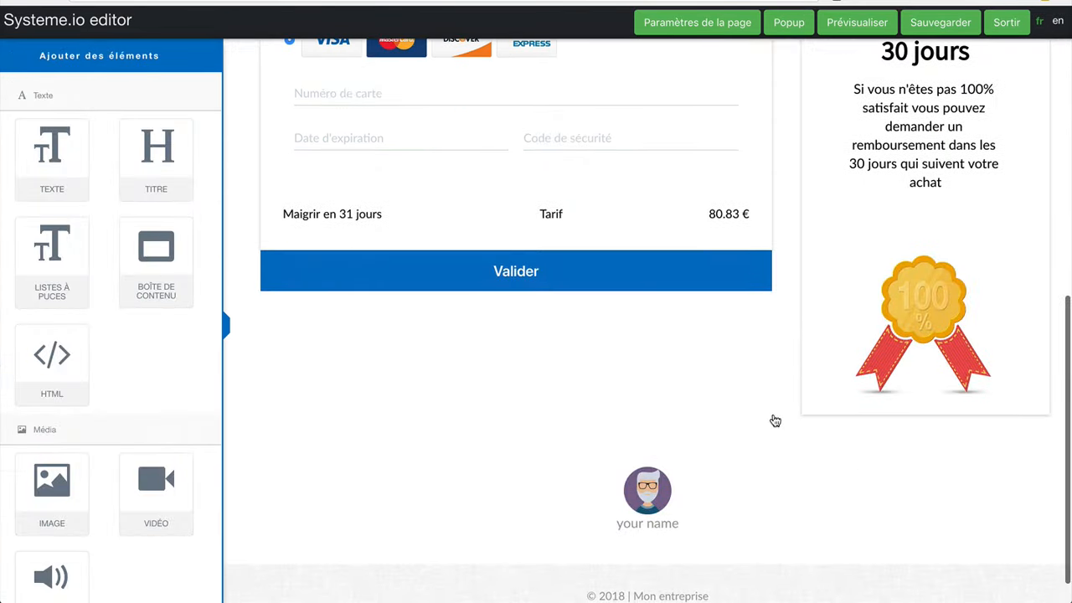
scroll(773, 422, "up", 7)
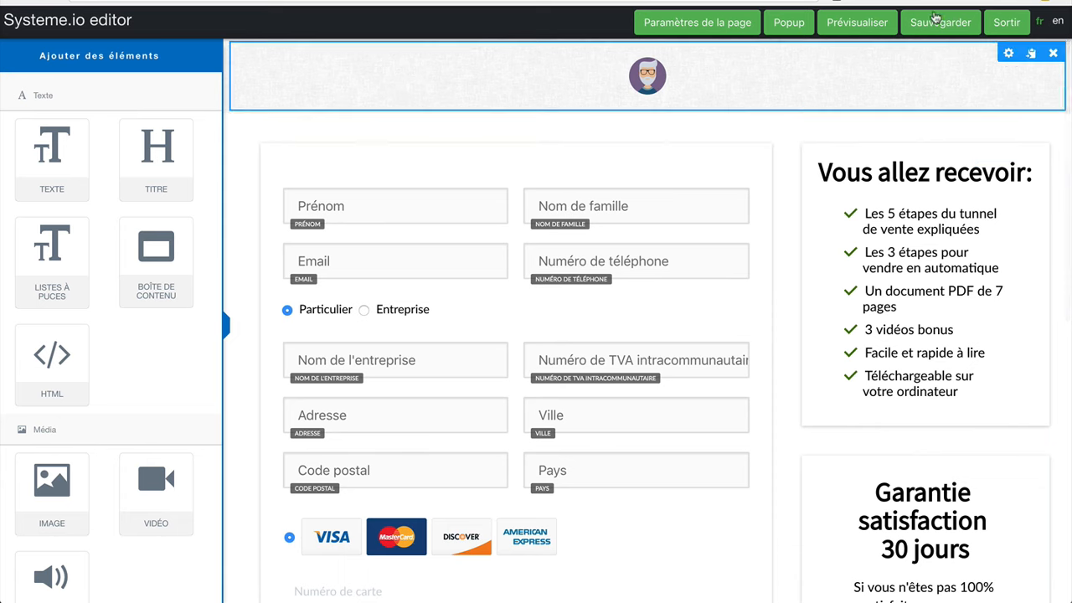
Step: Save the edited offer page and exit the page editor
left_click(936, 20)
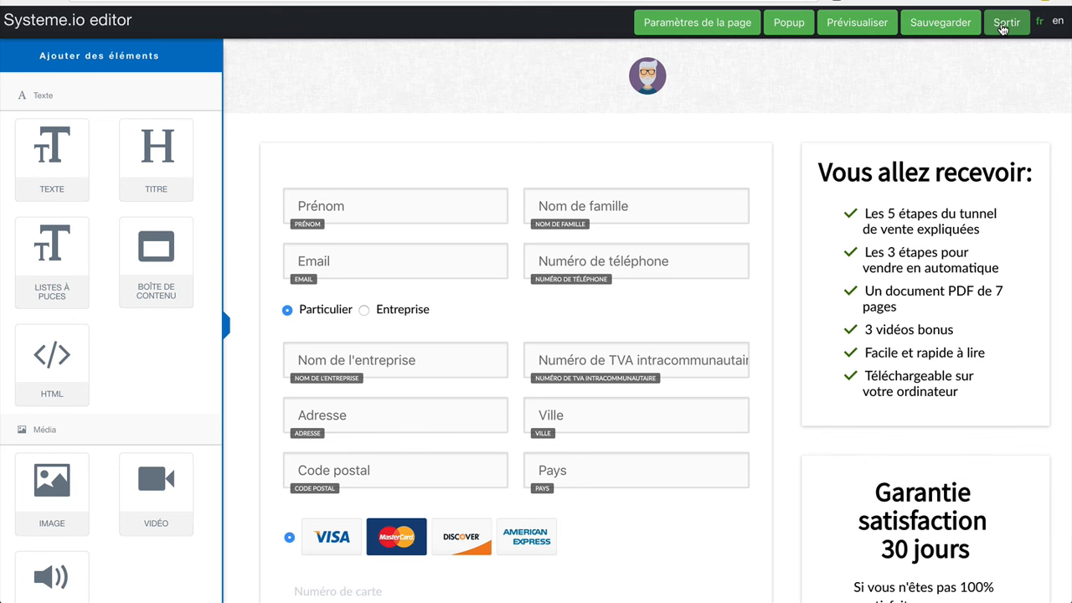
left_click(1004, 23)
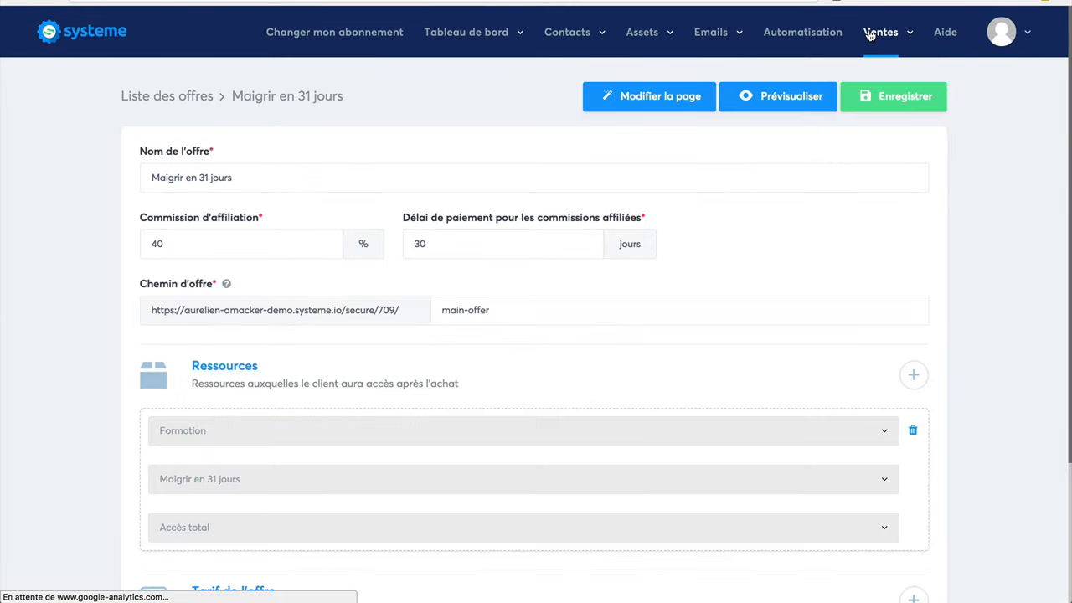
mouse_move(891, 37)
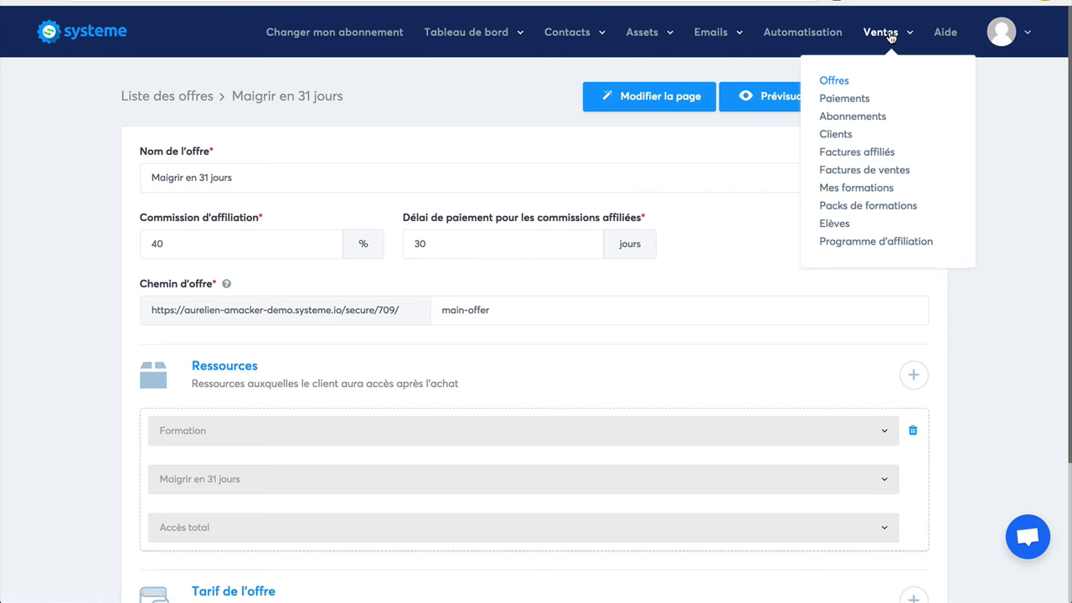
Step: Add a resource to the offer that assigns the tag Maigrir-en-31-jours, and save the offer
scroll(985, 373, "down", 3)
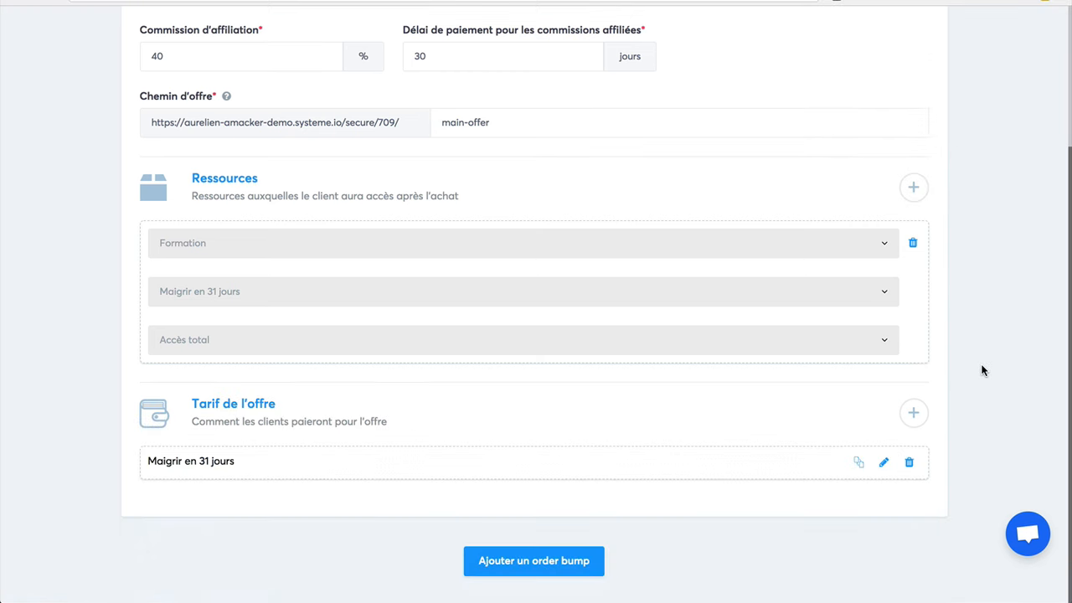
left_click(913, 191)
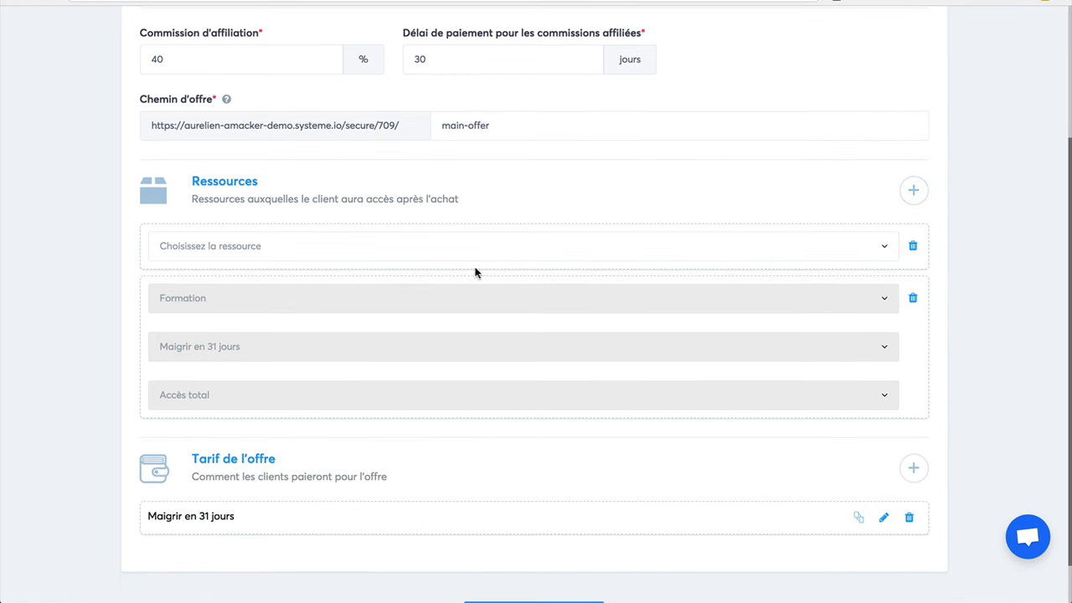
left_click(343, 254)
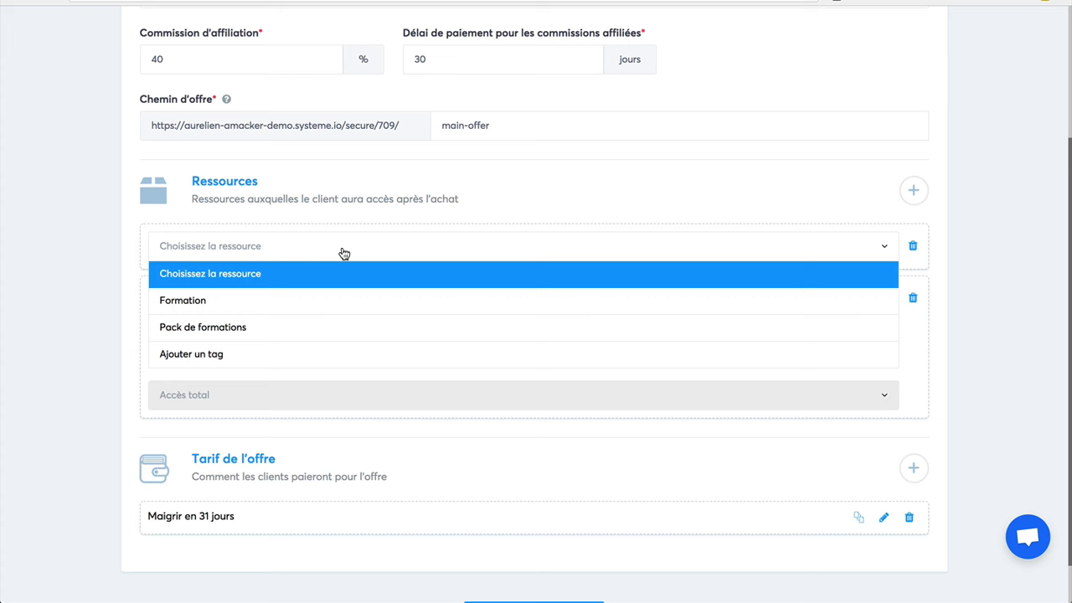
left_click(289, 358)
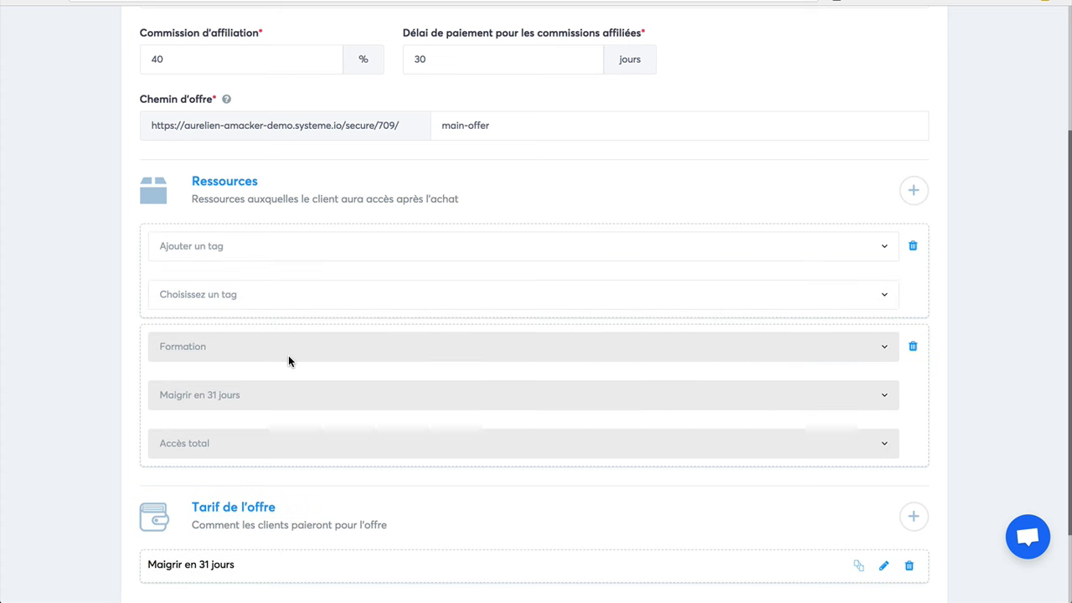
left_click(378, 303)
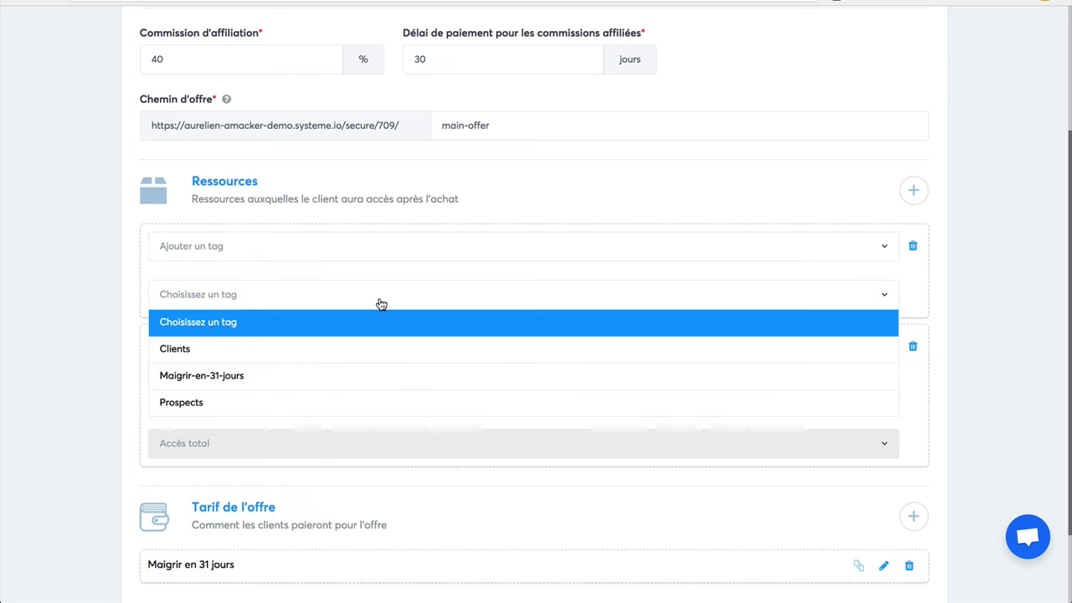
left_click(328, 380)
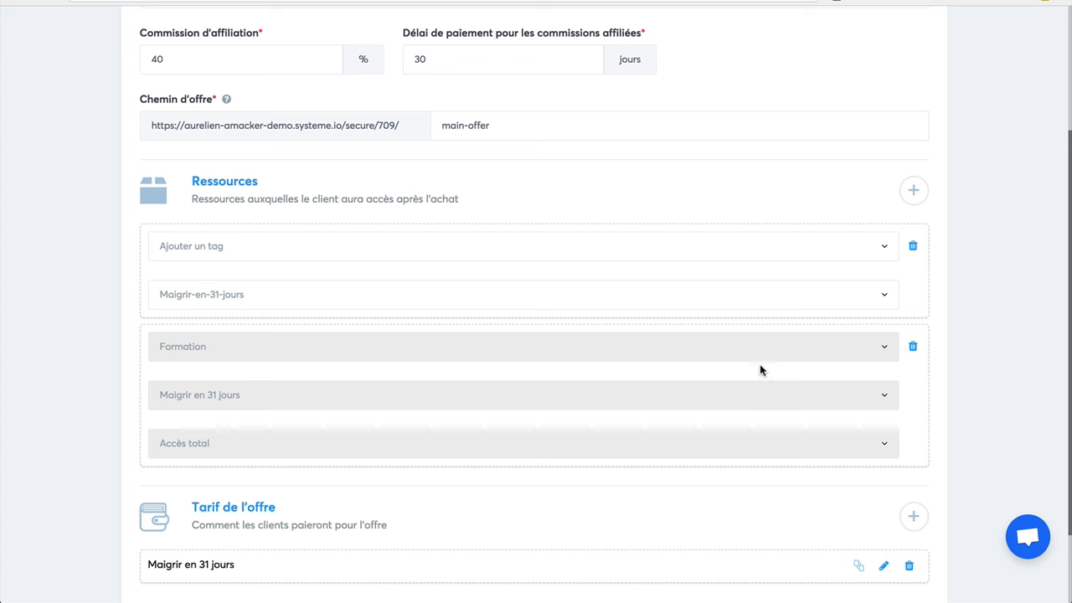
scroll(974, 409, "down", 2)
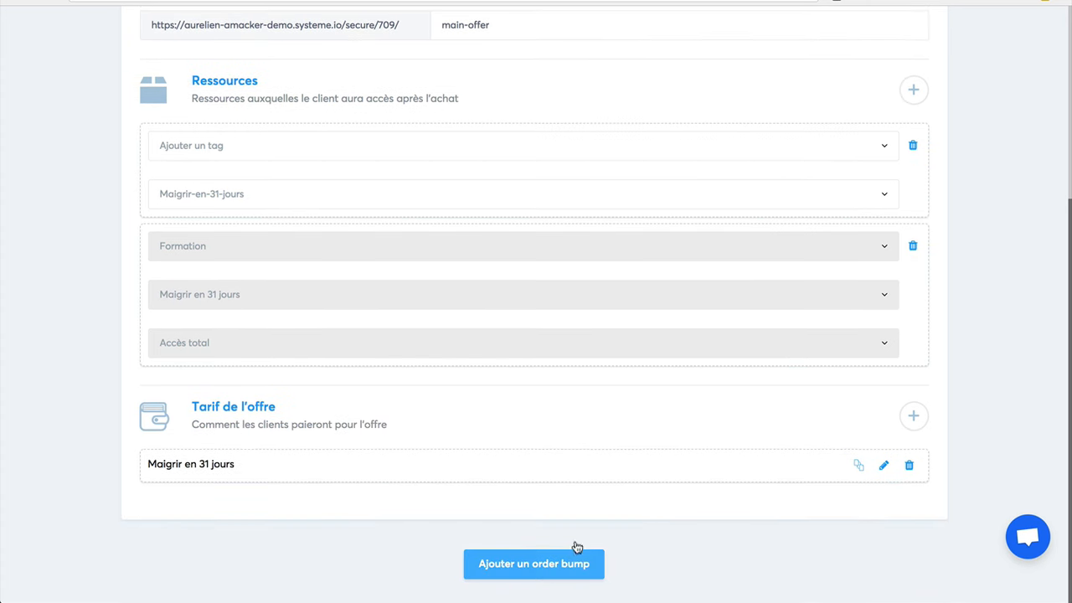
scroll(914, 233, "up", 6)
left_click(886, 98)
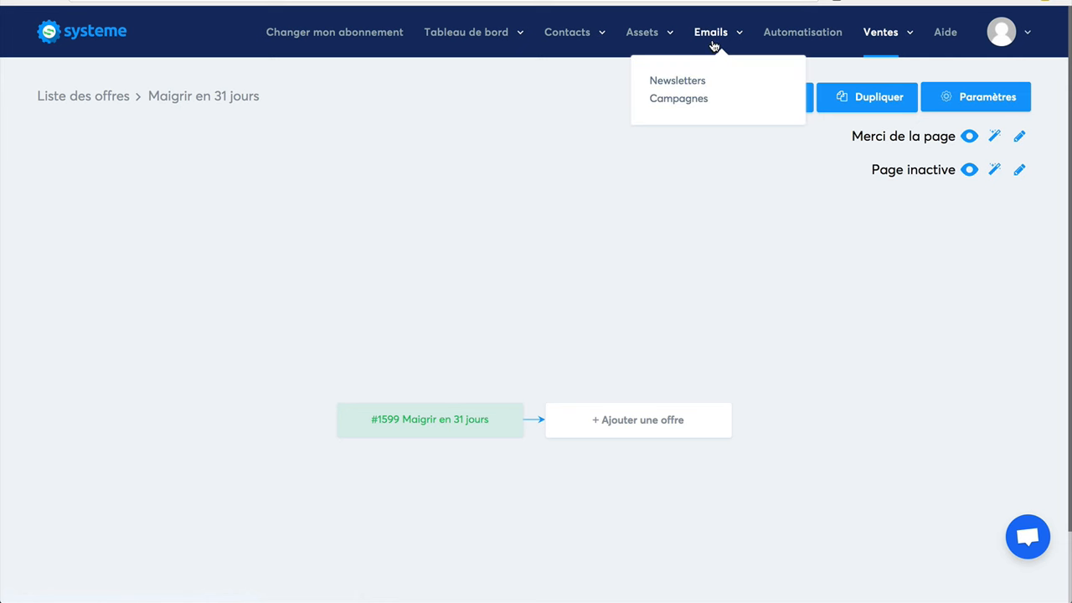
Step: Open the list of capture pages and select the URL of "Téléchargez le guide gratuit"
mouse_move(580, 54)
mouse_move(645, 40)
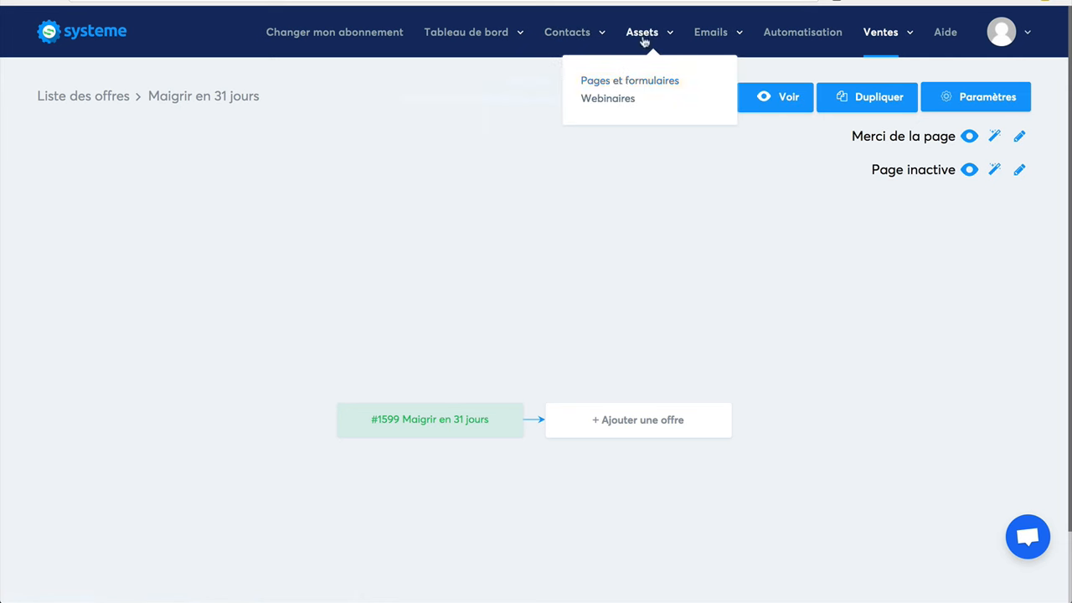
left_click(611, 81)
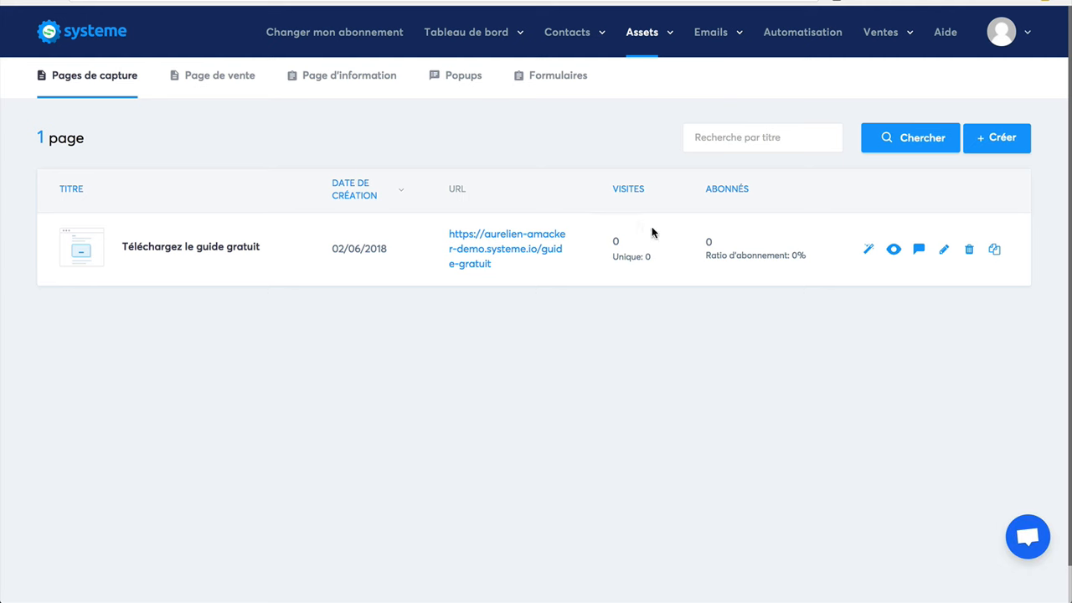
right_click(481, 232)
left_click(508, 183)
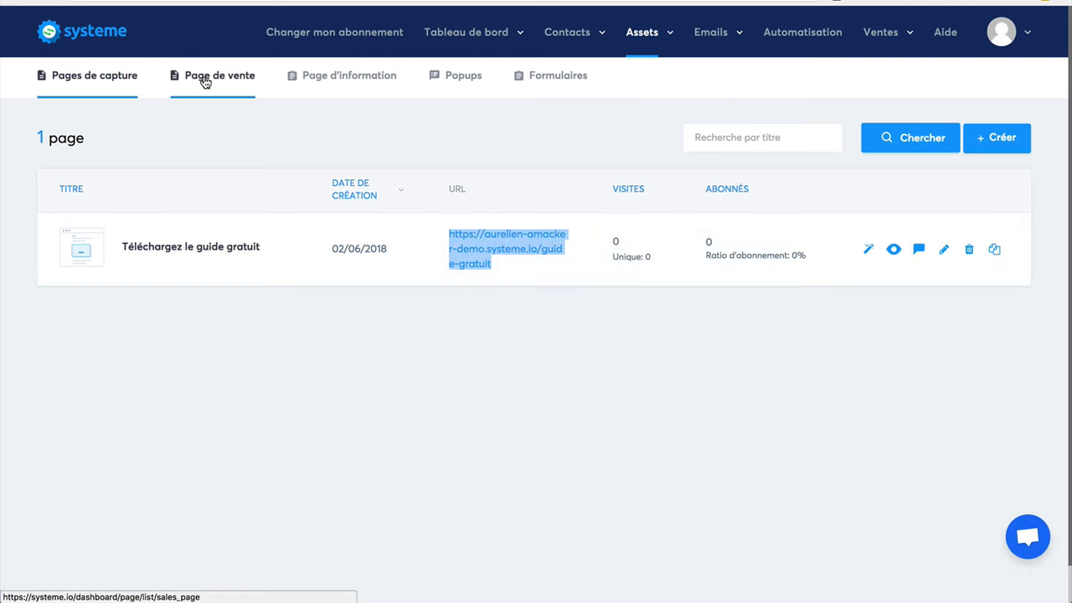
Step: Copy the link address of the "Maigrir en 31 jours" sales page and return to the capture pages
left_click(204, 81)
right_click(496, 232)
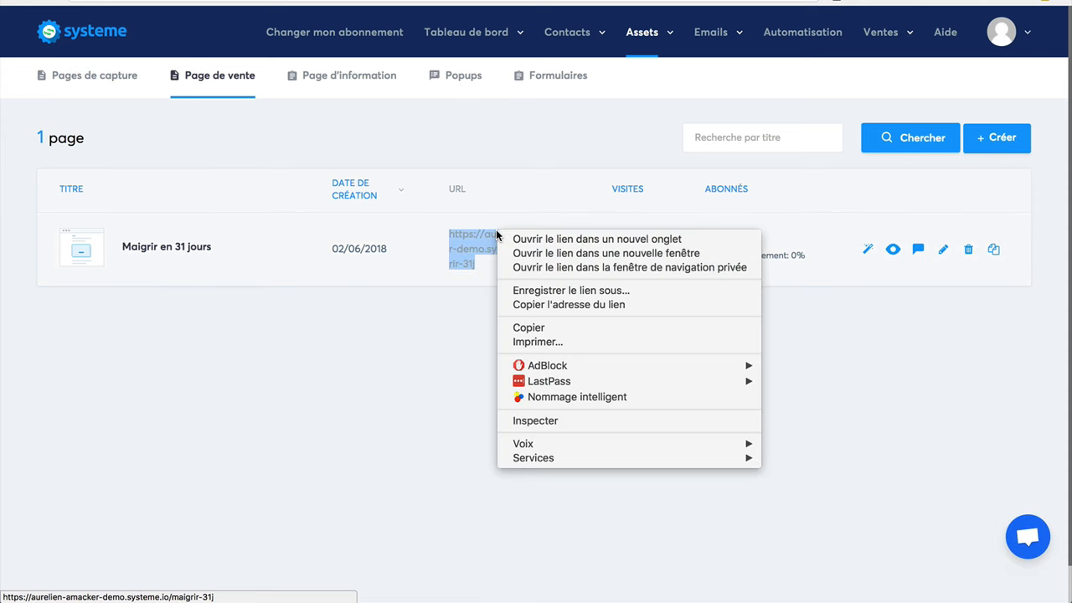
left_click(516, 304)
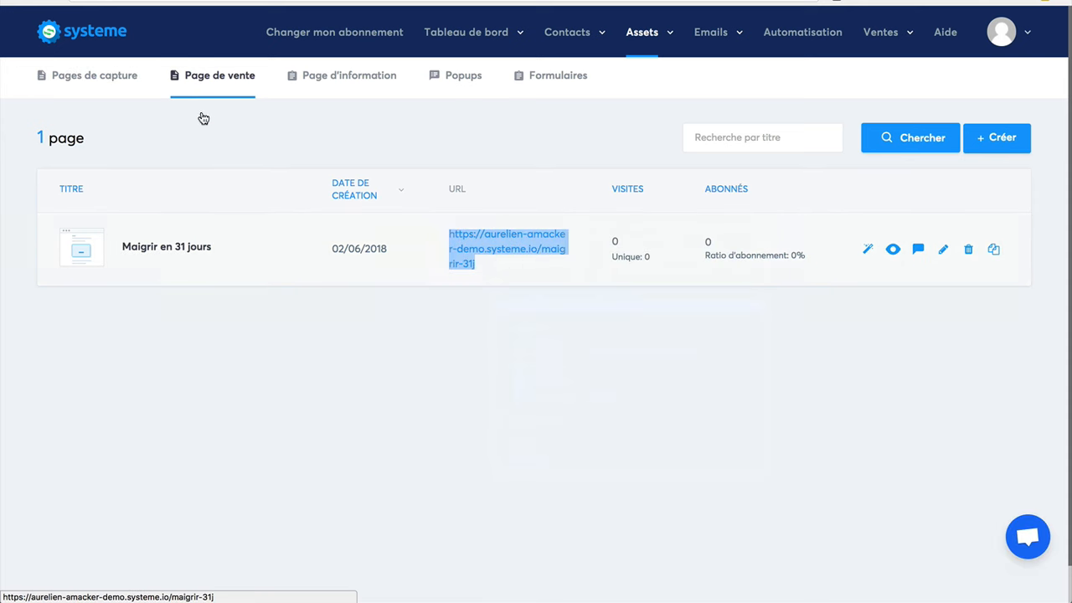
left_click(92, 78)
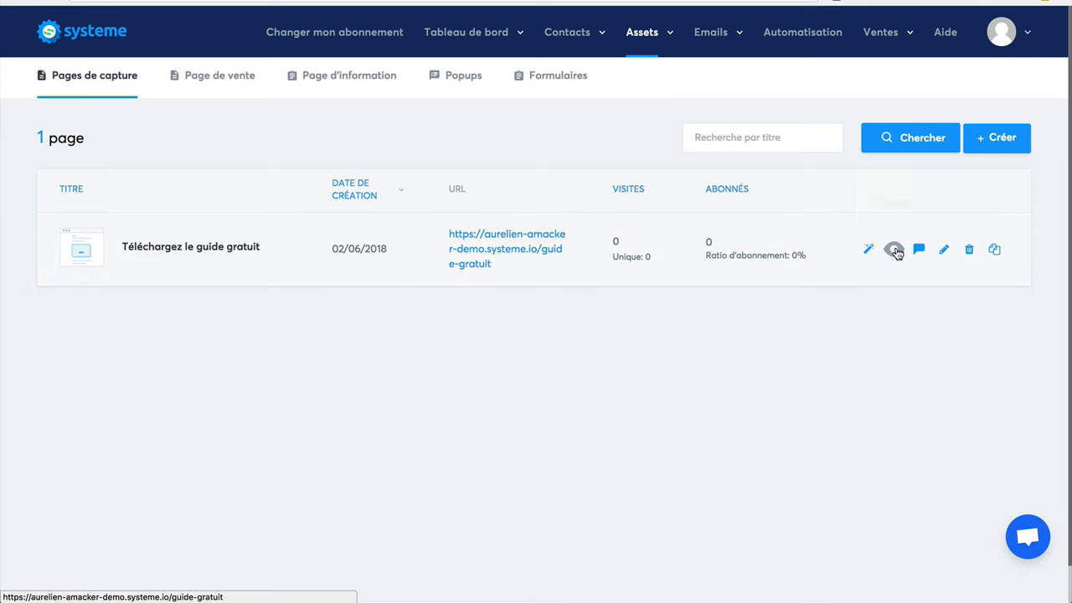
Step: Make the button on the guide capture page redirect visitors after sign-up to the copied sales page URL, then save and exit
left_click(864, 251)
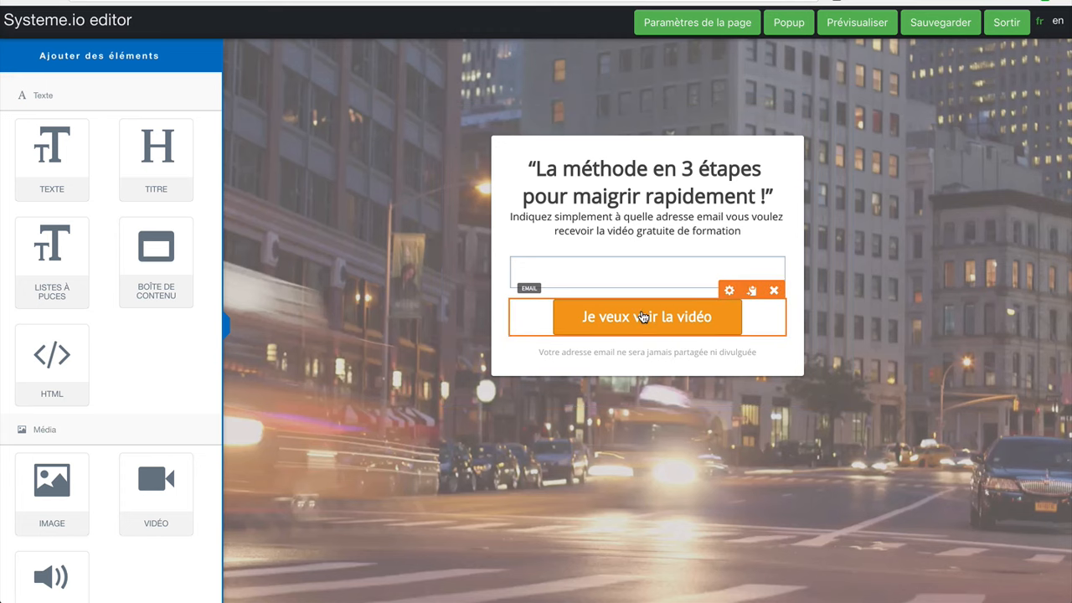
left_click(643, 316)
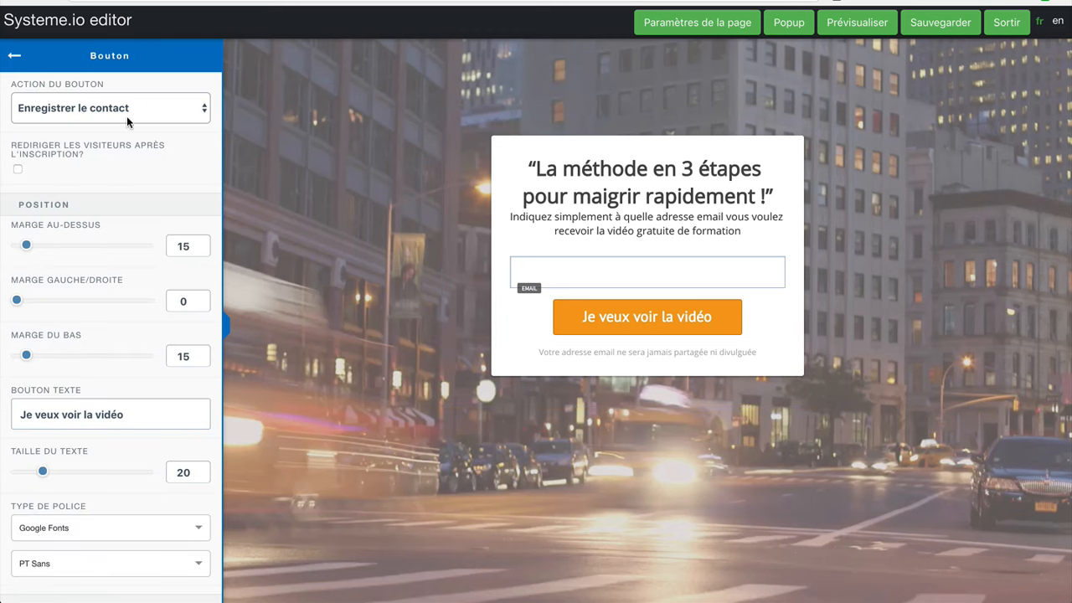
left_click(18, 170)
left_click(54, 218)
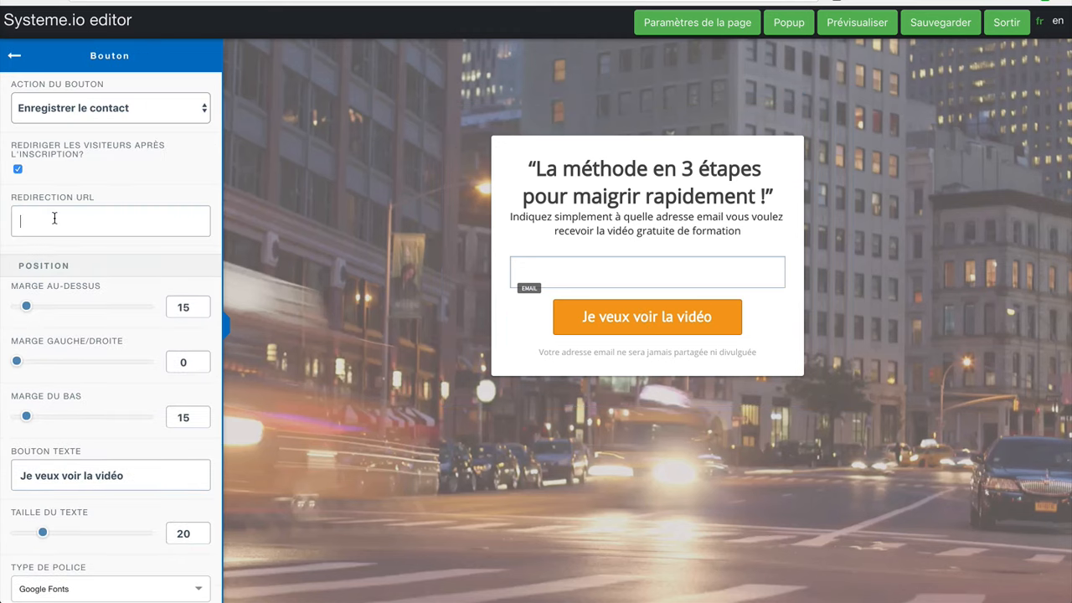
key("ctrl+v")
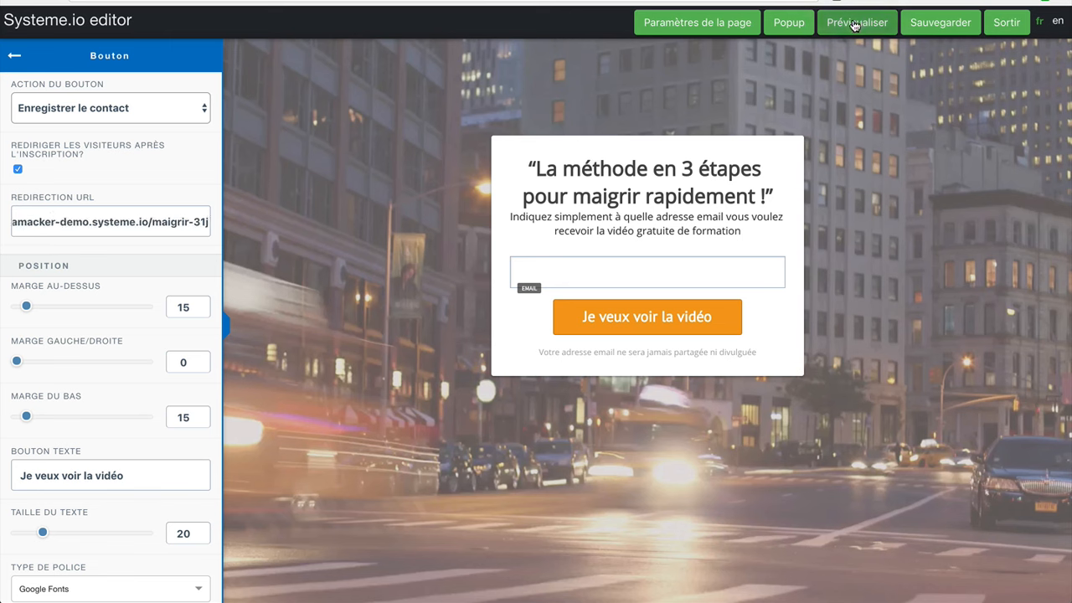
left_click(940, 23)
left_click(1006, 23)
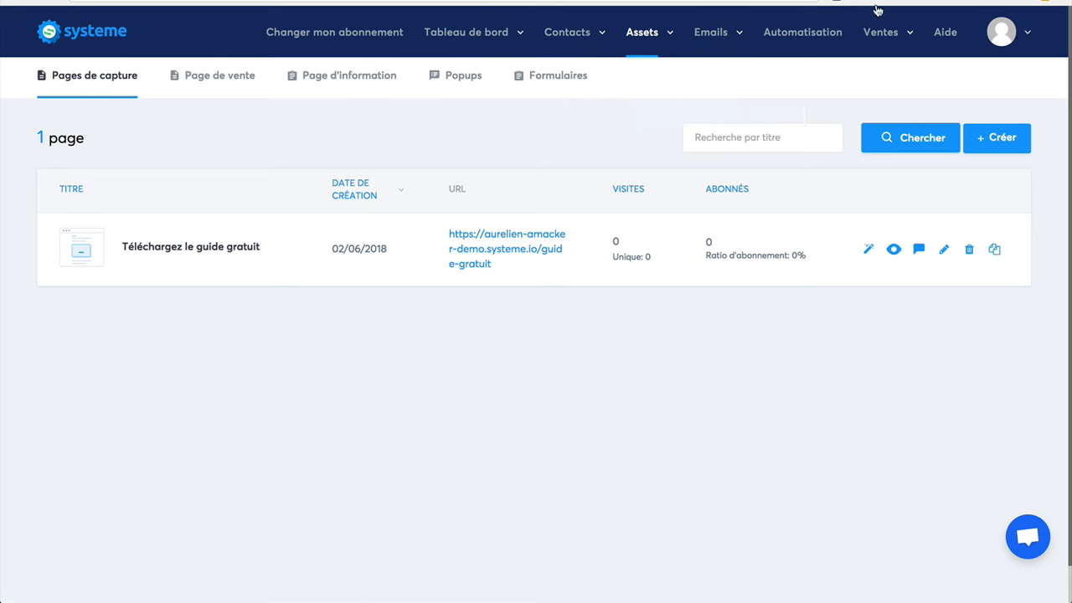
Step: Open the offer "Maigrir en 31 jours", view its live page in a separate tab and close that tab
mouse_move(885, 41)
left_click(834, 83)
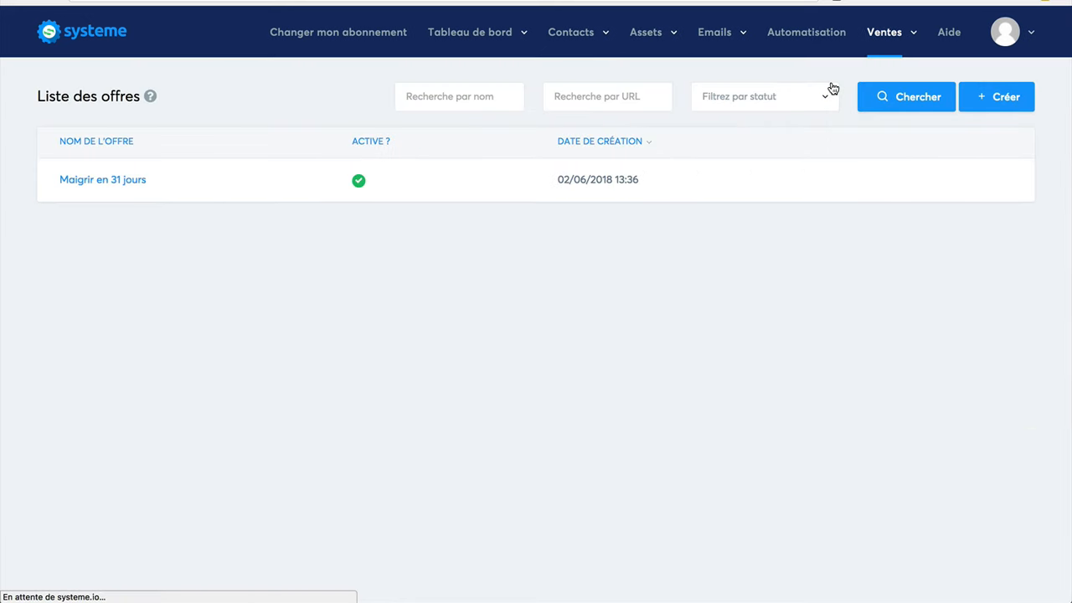
left_click(87, 183)
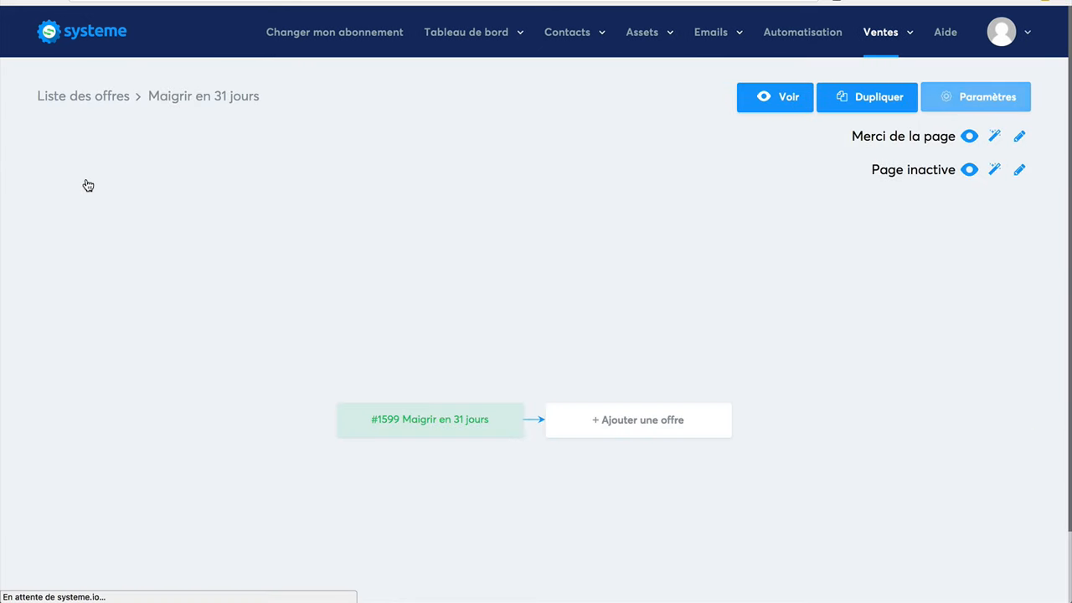
left_click(776, 99)
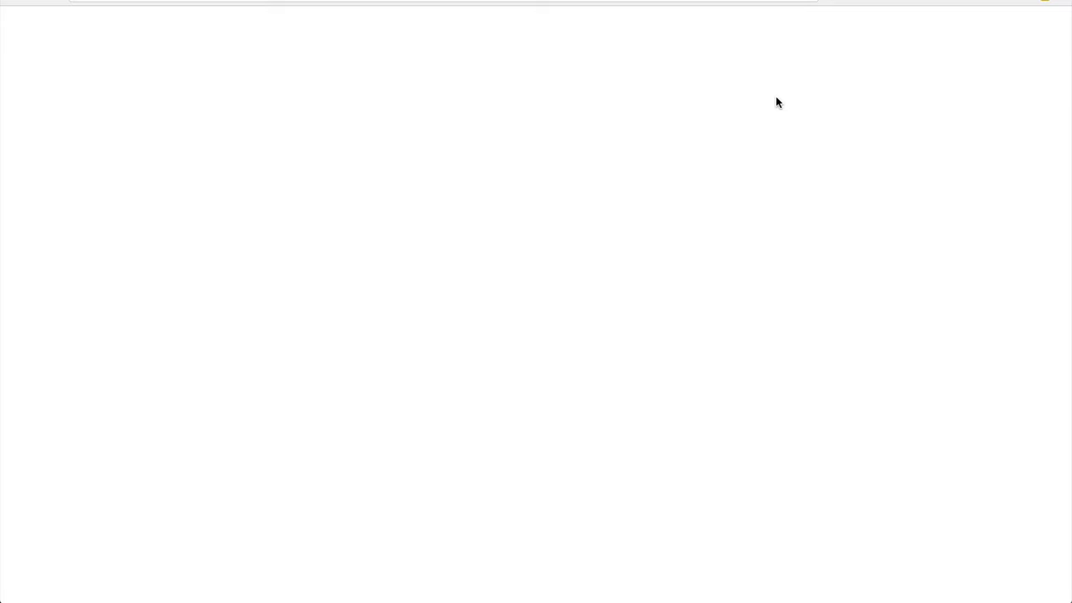
key("super+w")
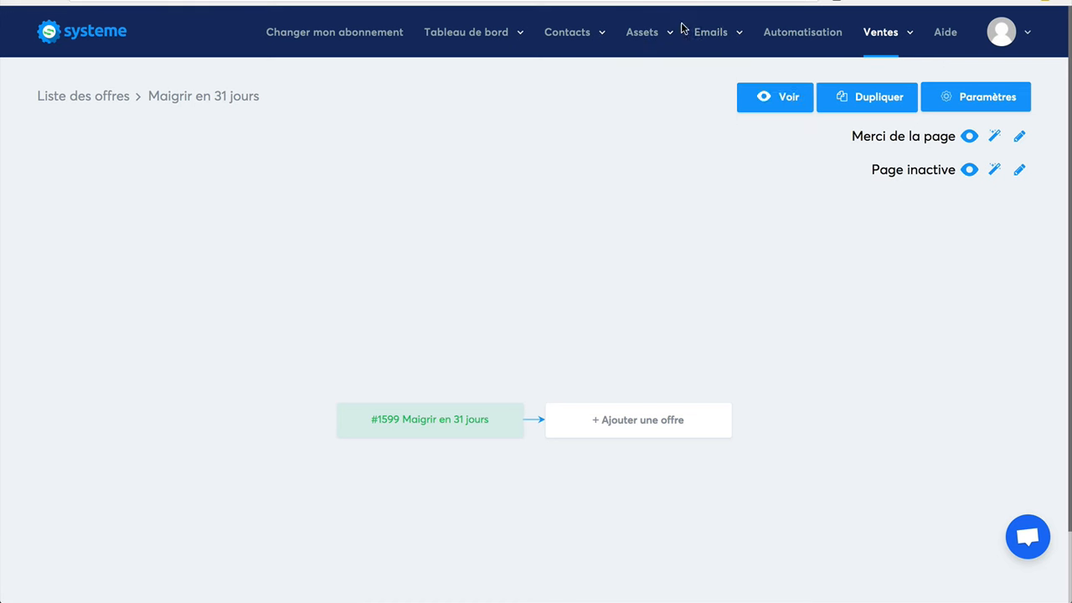
Step: Find the "Maigrir en 31 jours" sales page among the assets and open it in the page editor
mouse_move(458, 36)
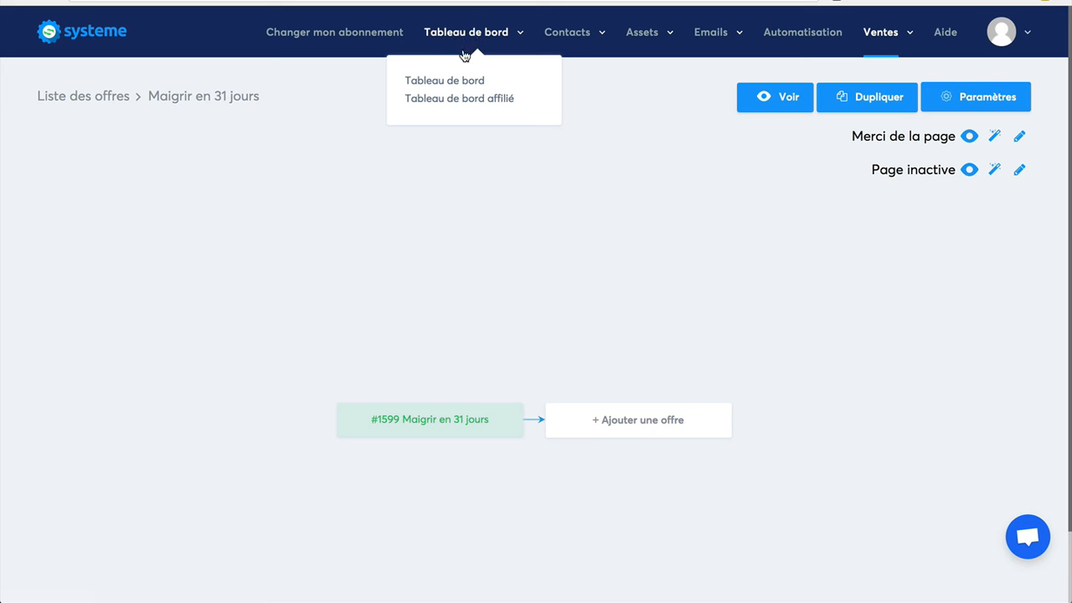
mouse_move(584, 35)
mouse_move(650, 34)
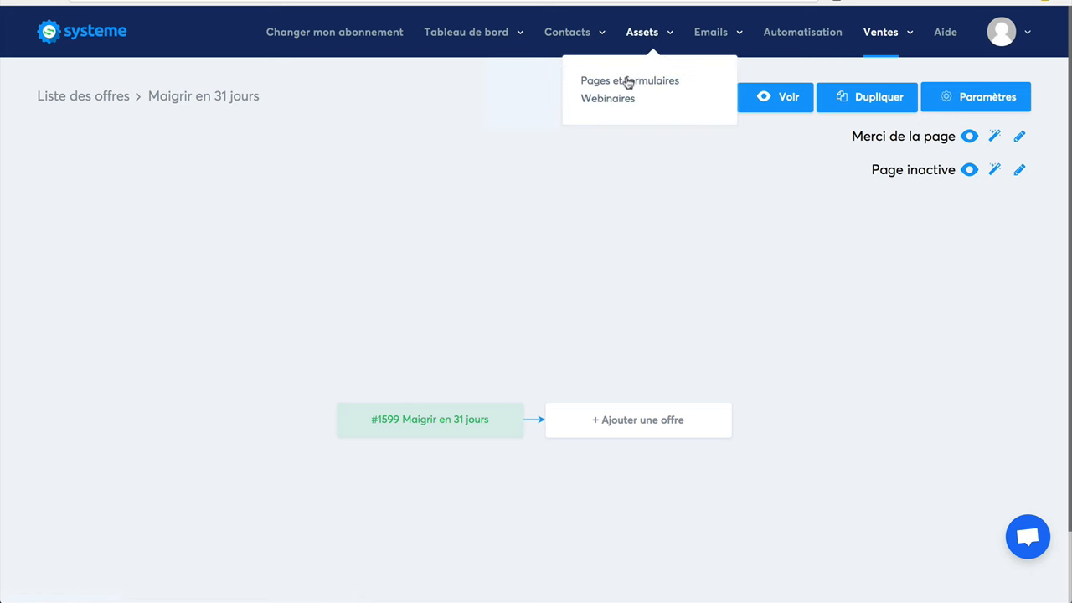
left_click(615, 84)
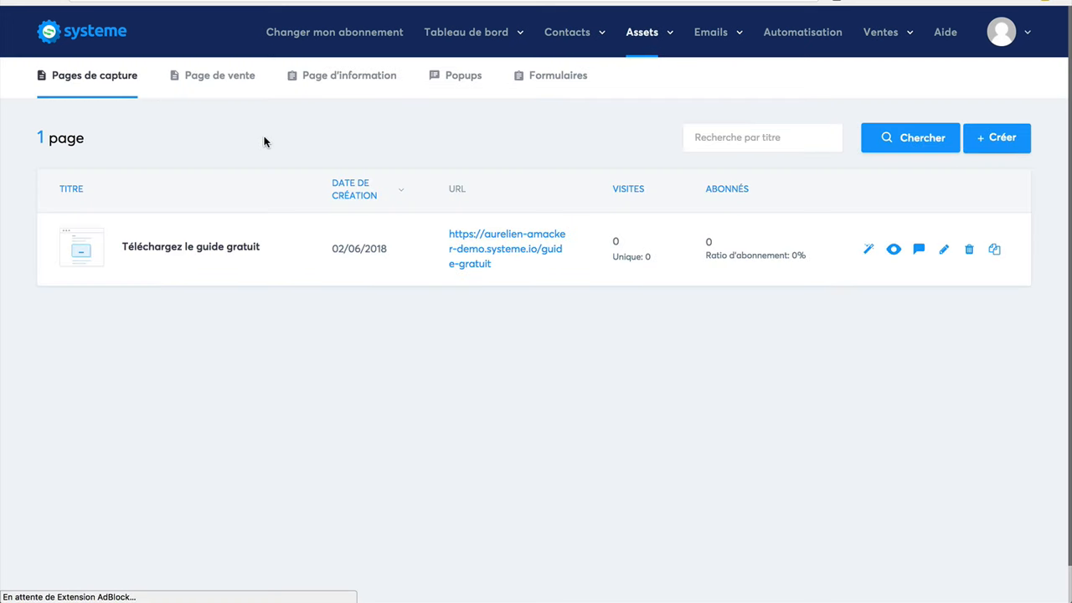
left_click(201, 80)
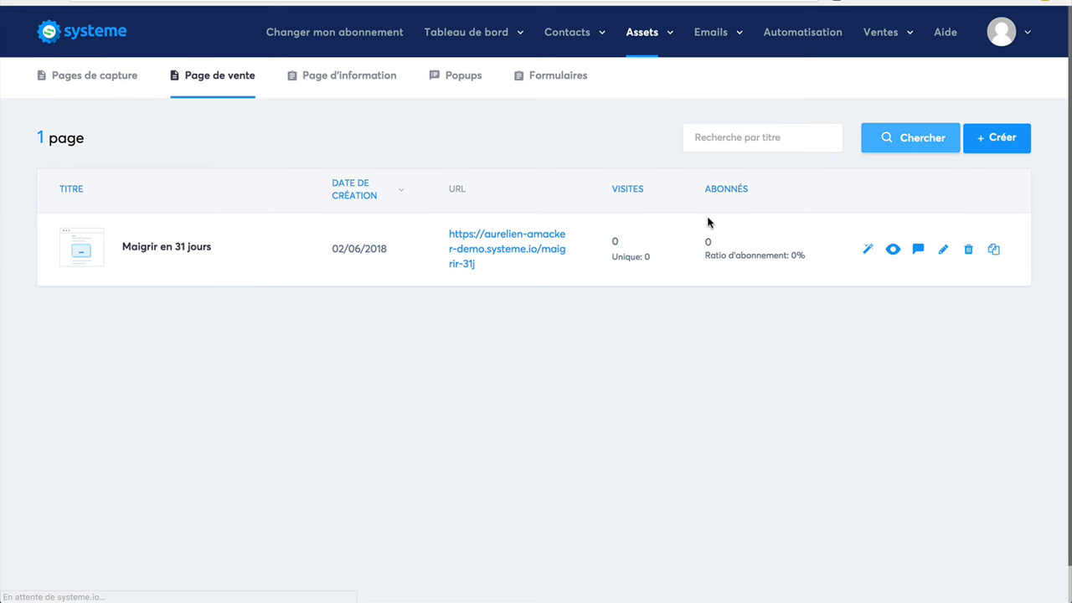
left_click(868, 251)
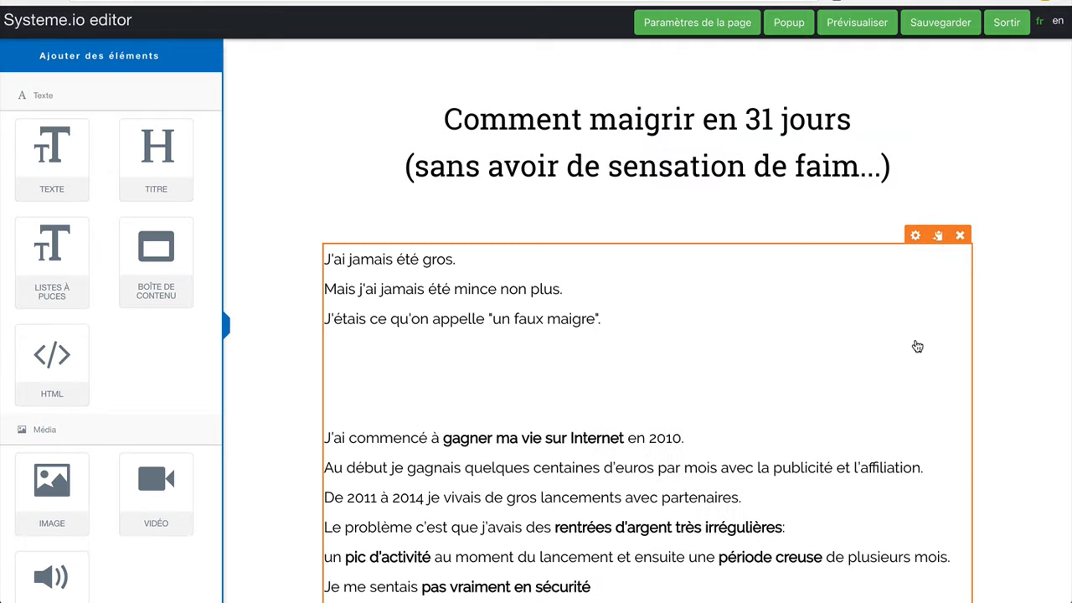
Step: Delete the first two-column pricing block offering "Formation seule" and "Pass Business" from the sales page, confirming the removal
scroll(930, 403, "down", 15)
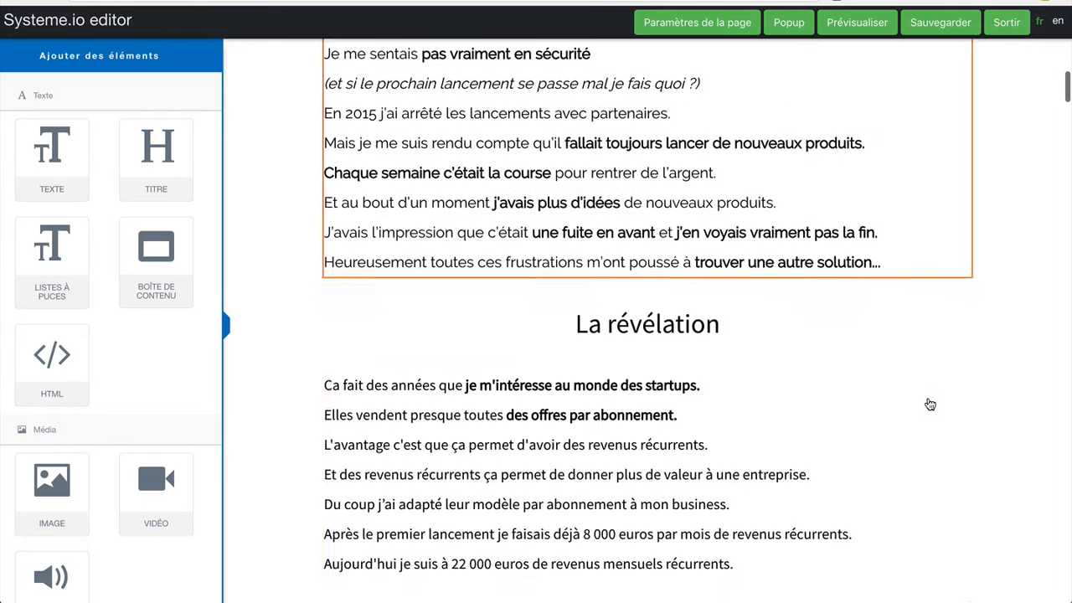
scroll(929, 404, "down", 20)
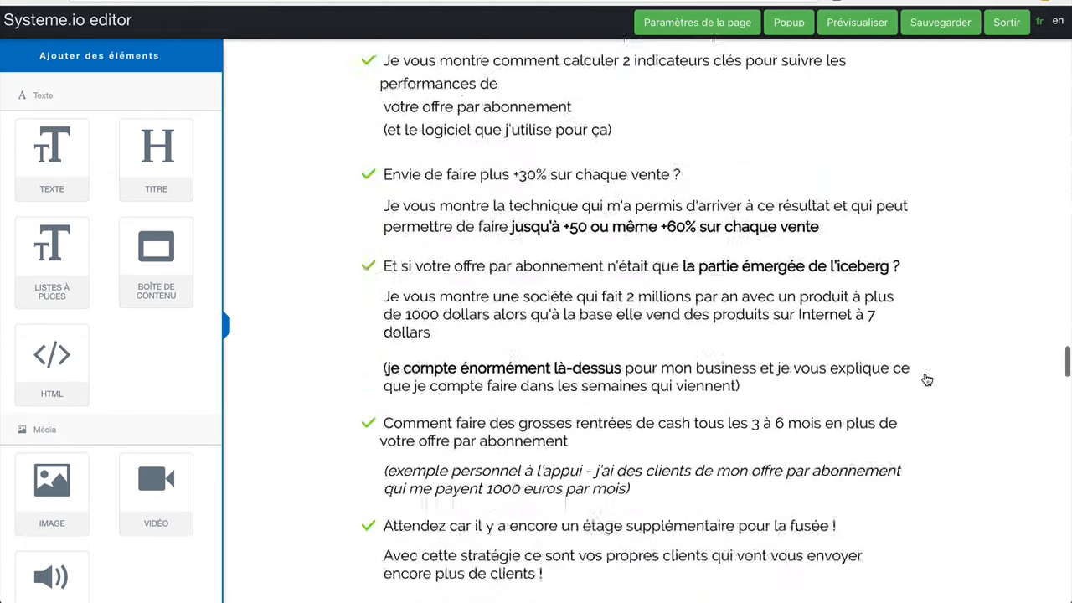
scroll(927, 380, "down", 15)
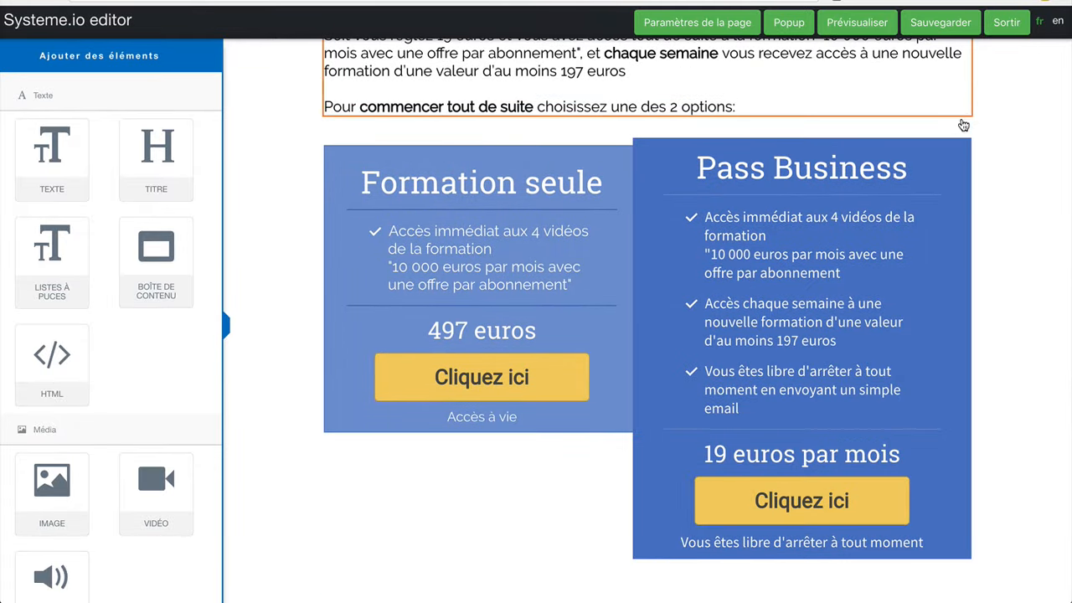
left_click(960, 107)
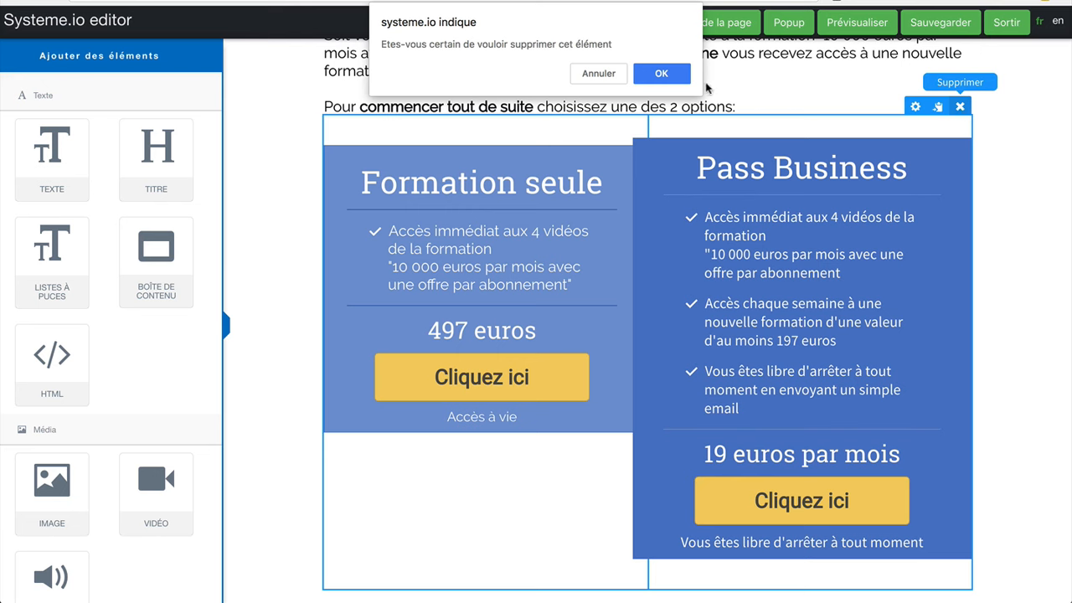
left_click(676, 79)
Step: Add a text element directly below the paragraph "Pour commencer tout de suite choisissez une des 2 options:"
scroll(750, 339, "down", 3)
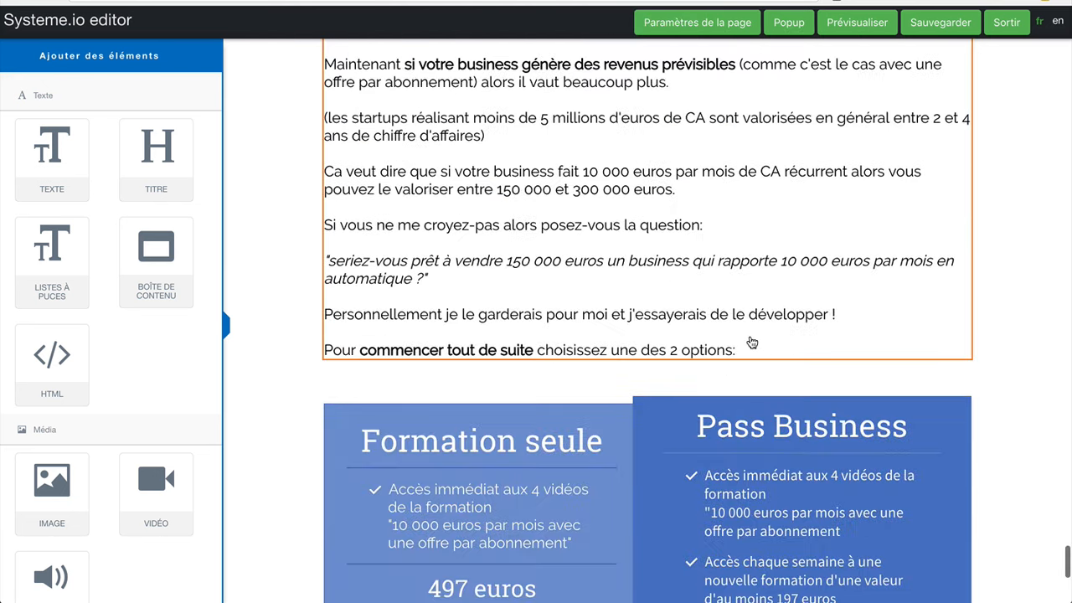
scroll(751, 342, "up", 5)
left_click(737, 323)
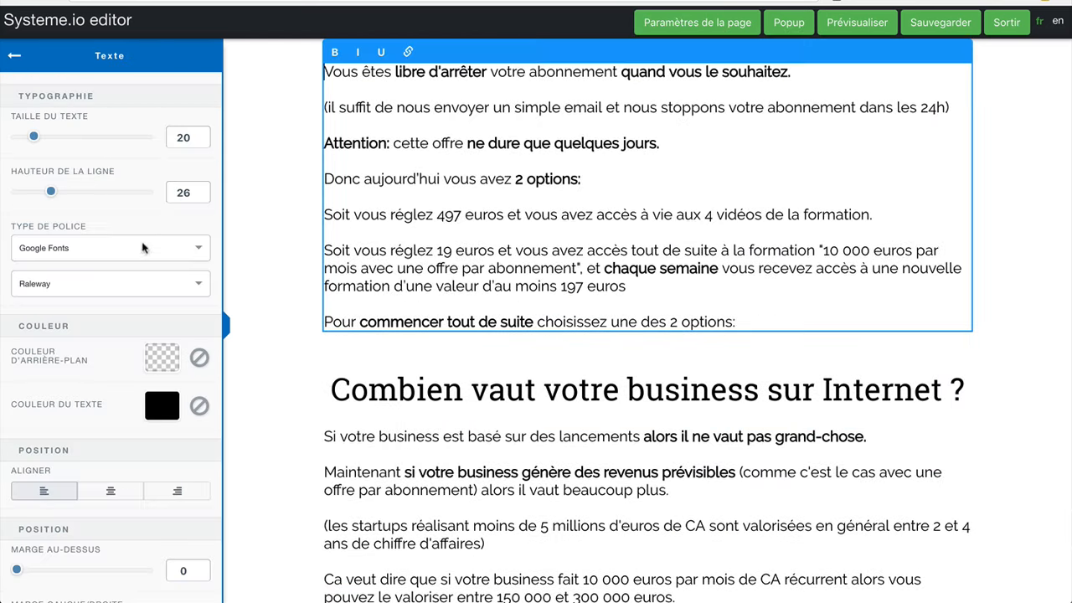
left_click(13, 60)
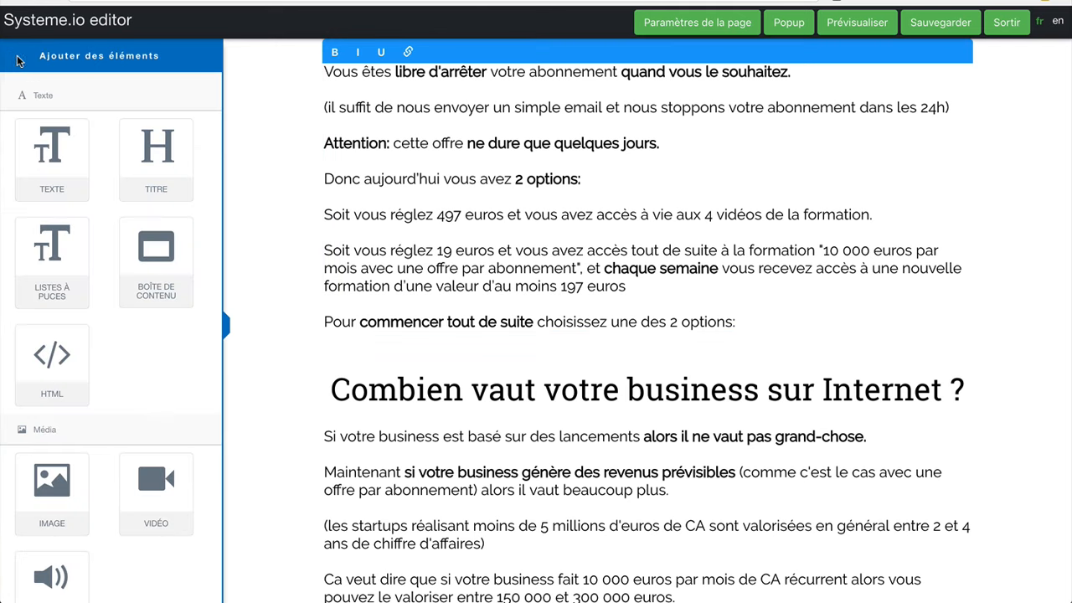
left_click_drag(52, 155, 415, 348)
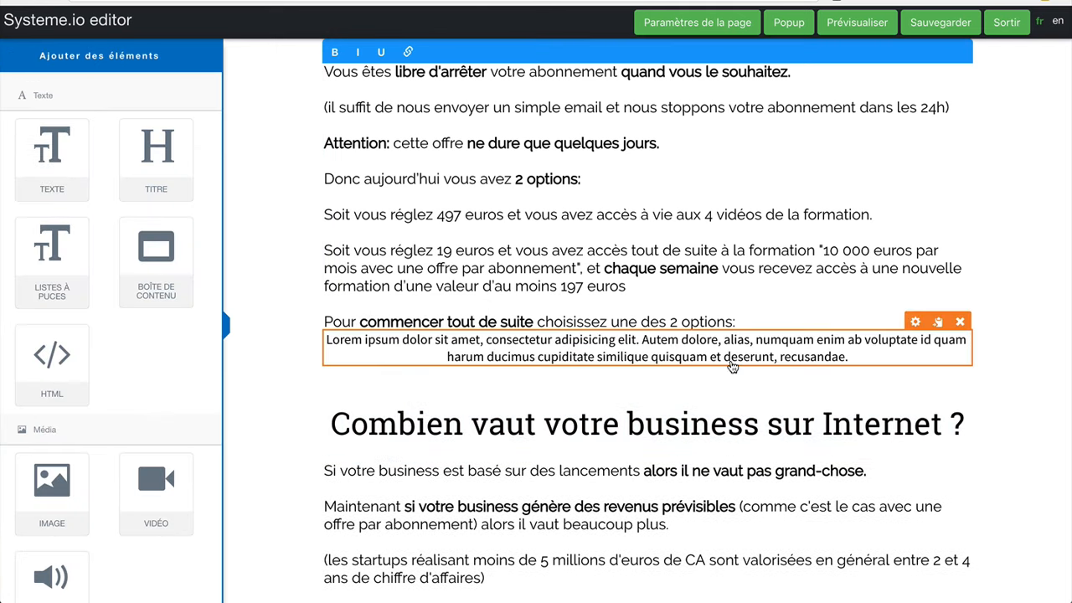
Step: Replace the new element's placeholder text with "Cliquez sur le bouton pour recevoir la méthode pour maigrir en 31 jours:"
left_click(833, 355)
left_click_drag(863, 356, 282, 322)
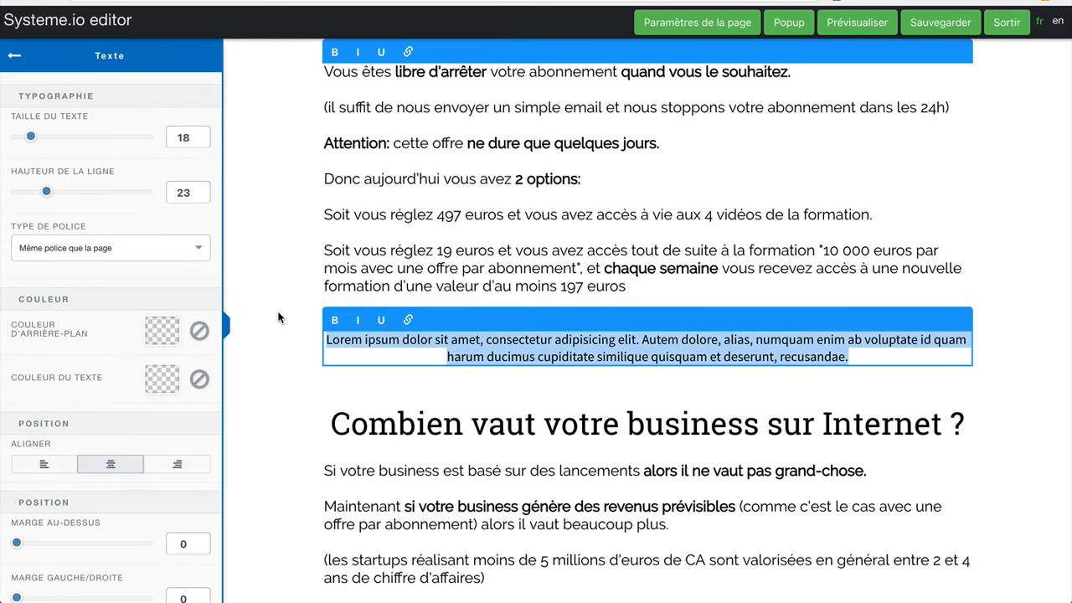
type("Cliquez siur")
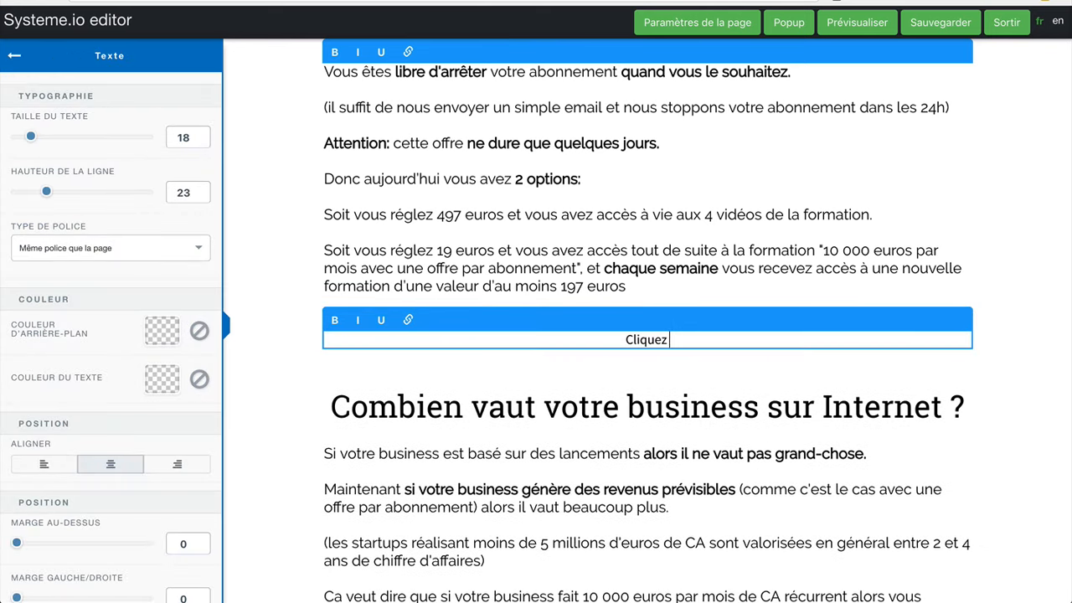
key("BackSpace")
key("BackSpace")
key("BackSpace")
type("ur le bouton pour rece")
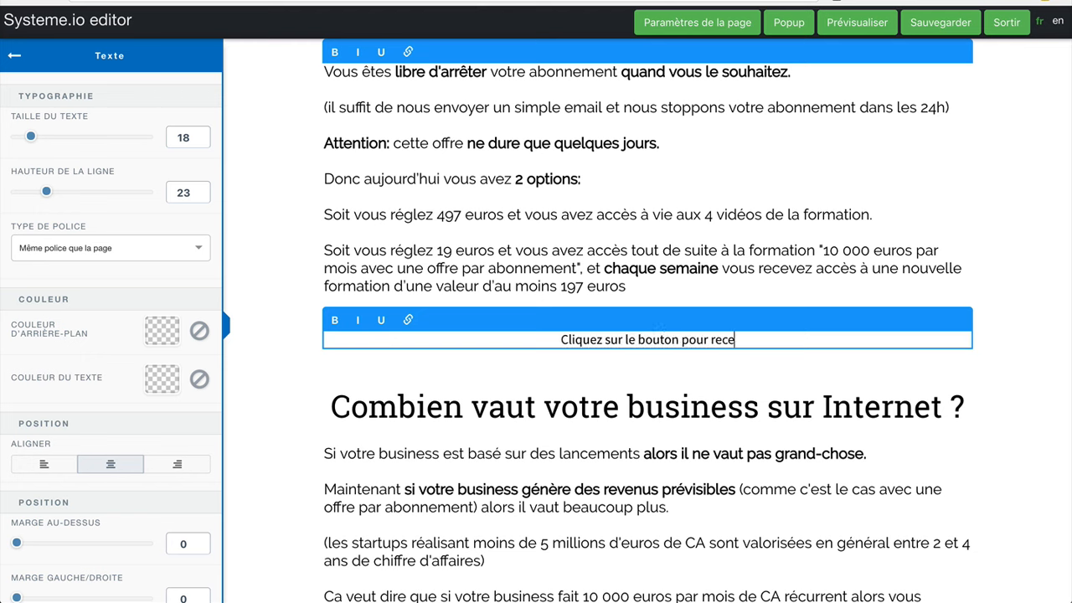
type("voir la méthode ôur")
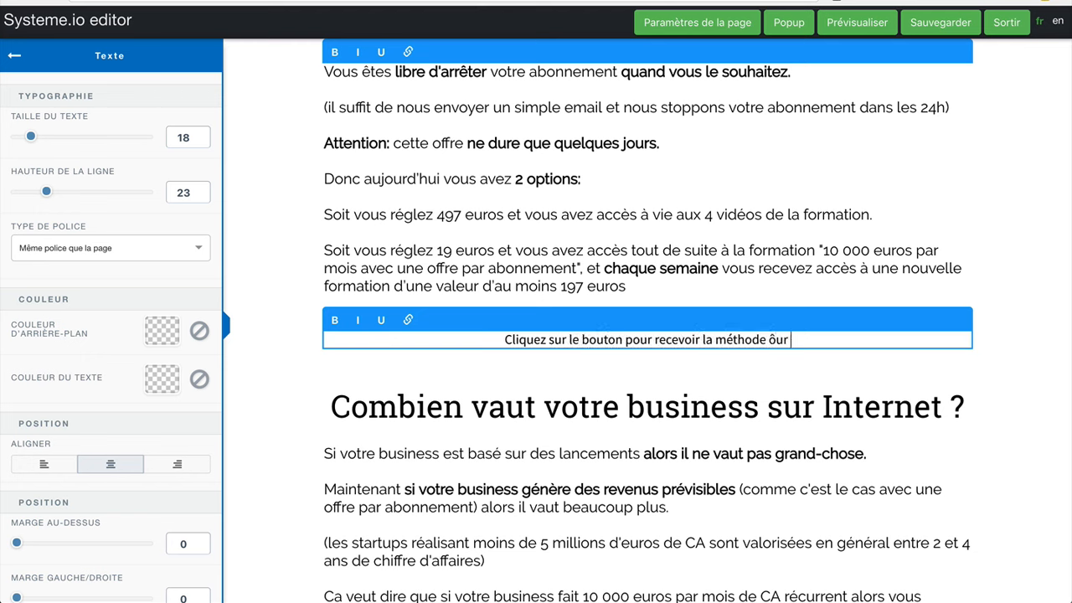
key("BackSpace")
key("BackSpace")
key("BackSpace")
type("pour ma")
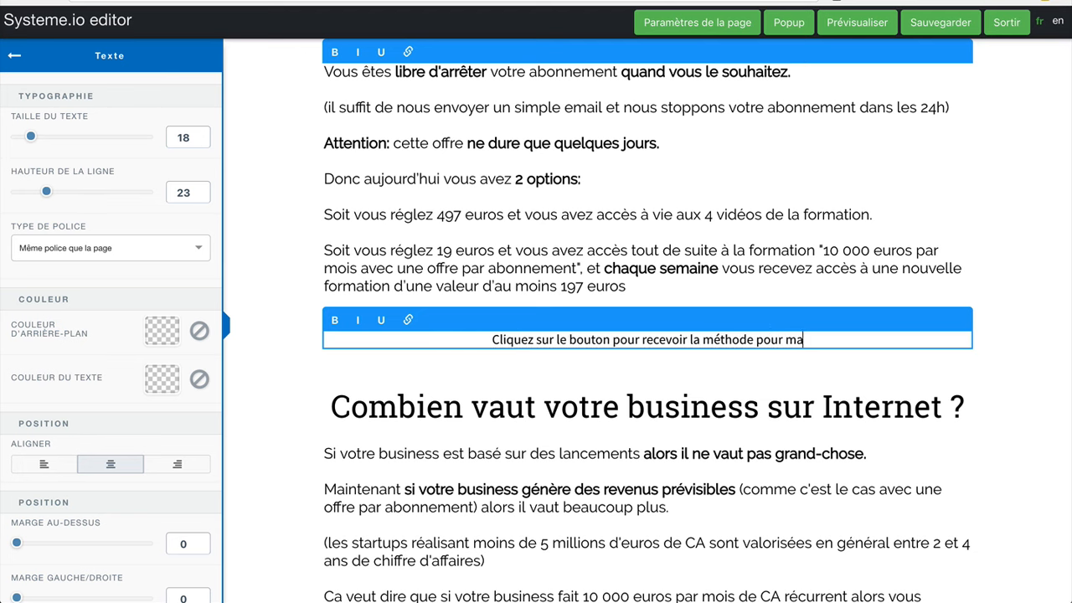
type("igrir en 31 j")
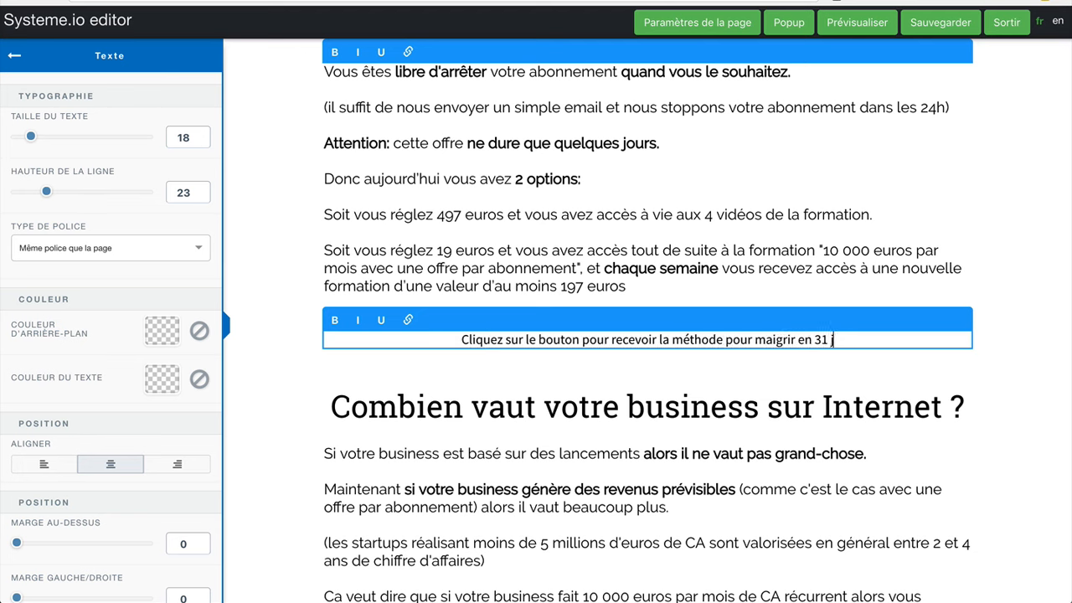
type("ours:")
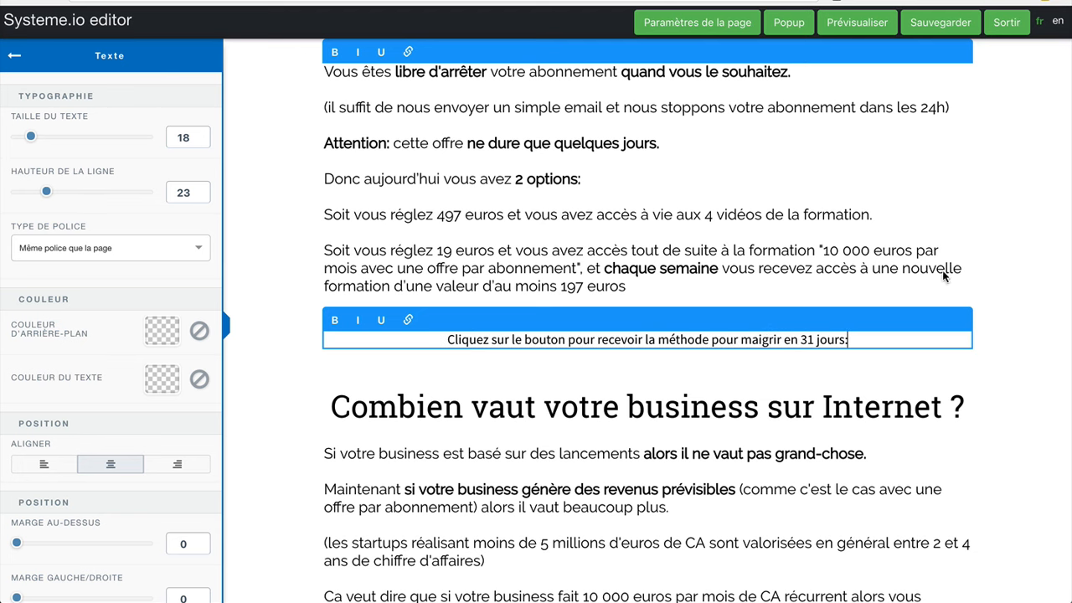
left_click(1024, 278)
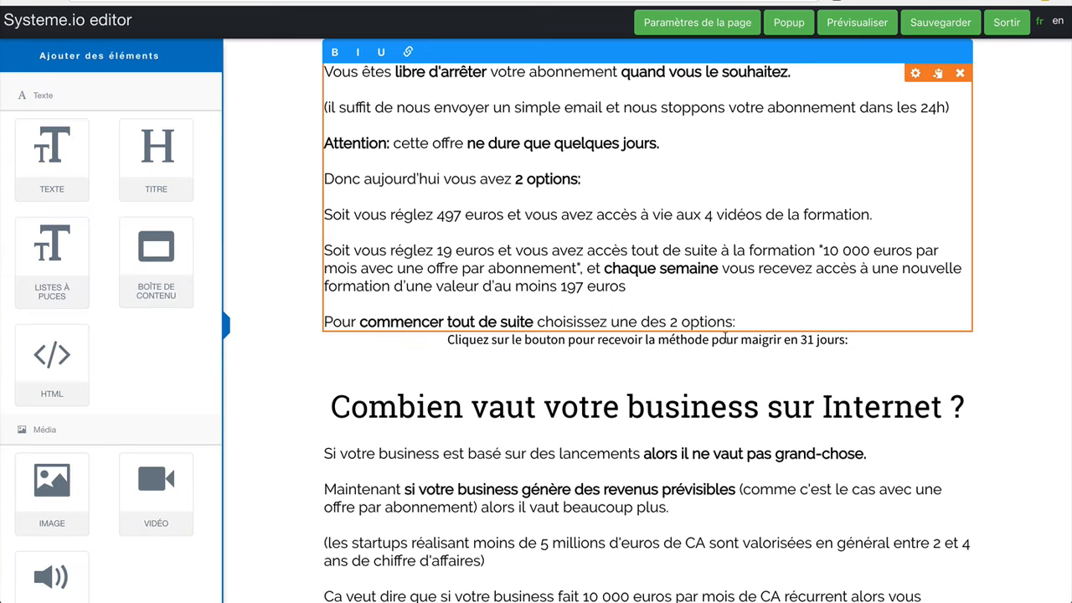
Step: Set the new call-to-action text's top margin to 19 and its line height to 61, then return to the element list
left_click(720, 337)
scroll(145, 368, "down", 3)
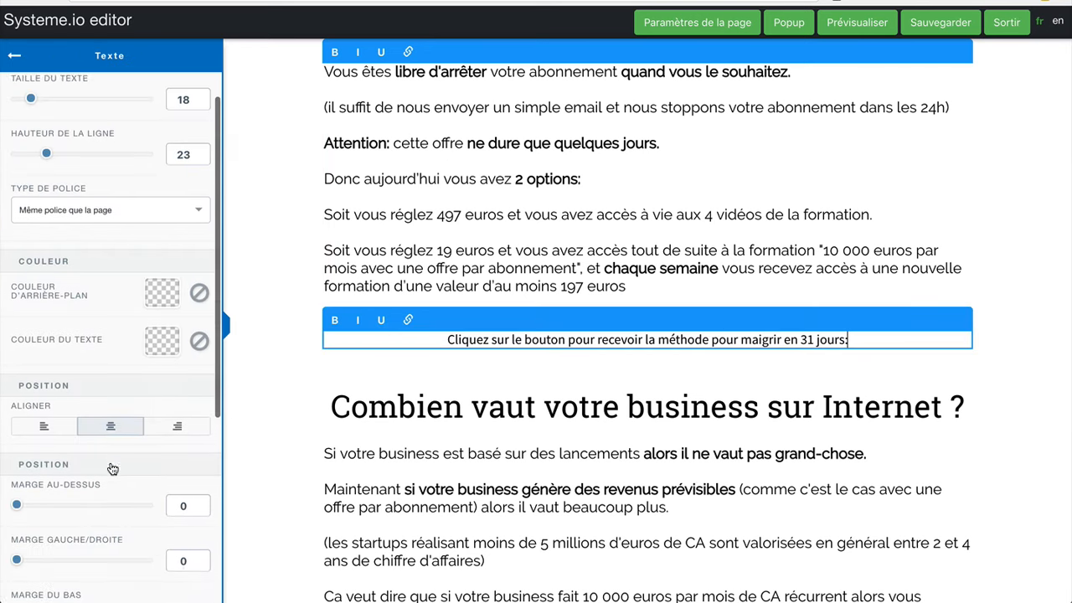
left_click(17, 432)
left_click_drag(18, 432, 29, 432)
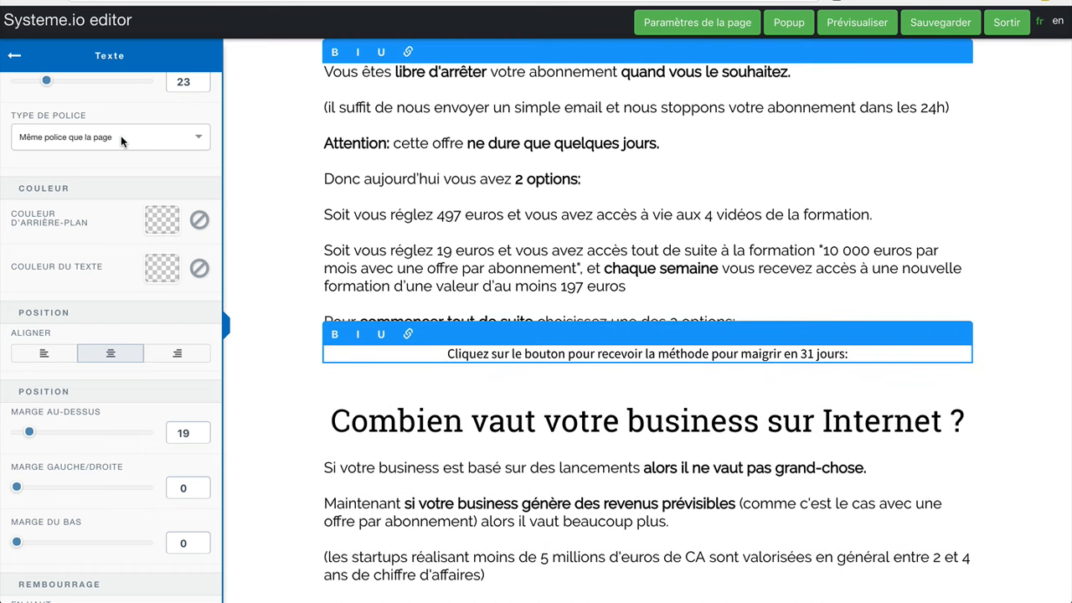
left_click_drag(47, 82, 97, 86)
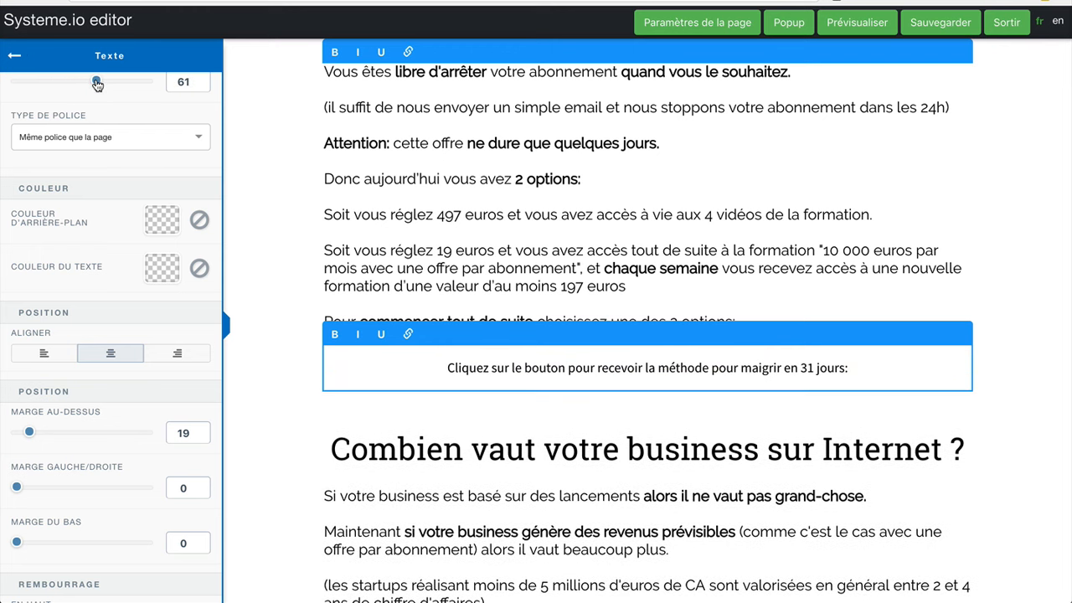
scroll(12, 218, "down", 1)
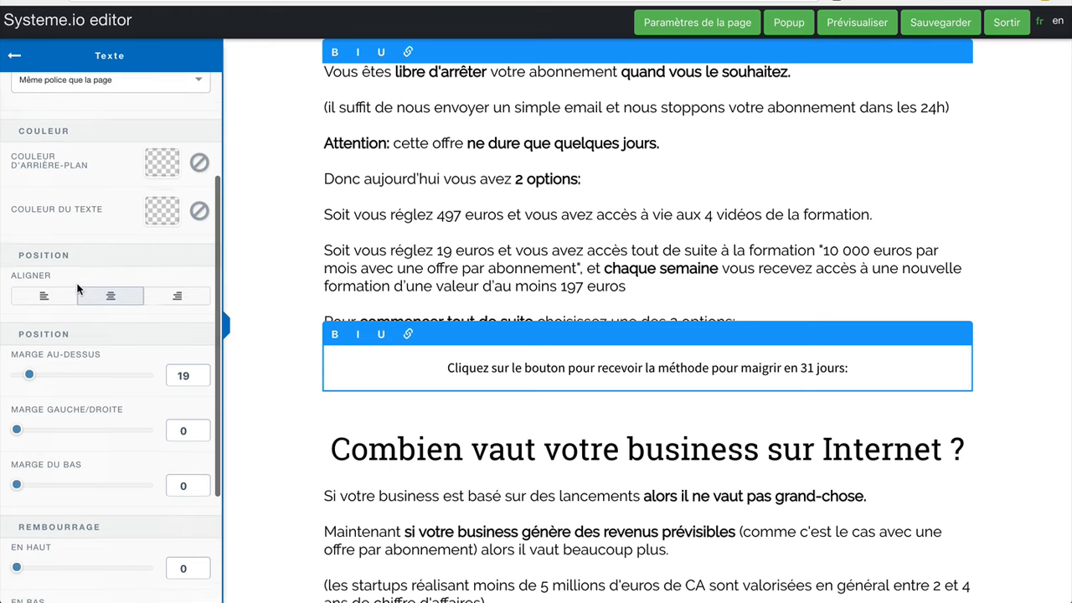
left_click(14, 56)
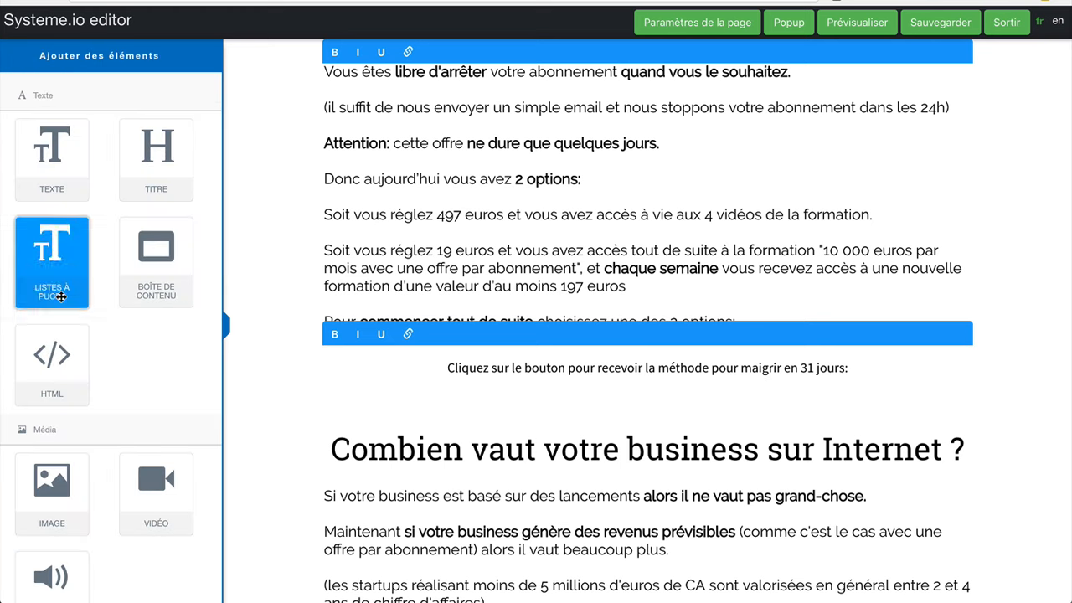
Step: Add a button element directly below the text "Cliquez sur le bouton pour recevoir la méthode pour maigrir en 31 jours:"
scroll(54, 489, "down", 10)
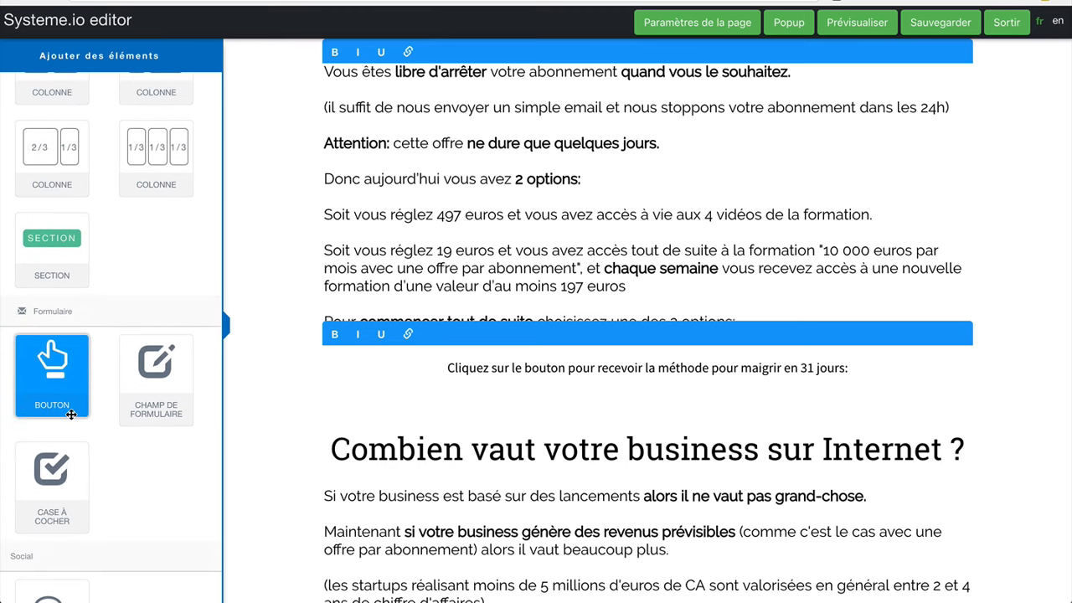
scroll(71, 415, "down", 2)
left_click_drag(52, 284, 560, 393)
Step: Set the new button's background color to orange (F5A623)
left_click(657, 428)
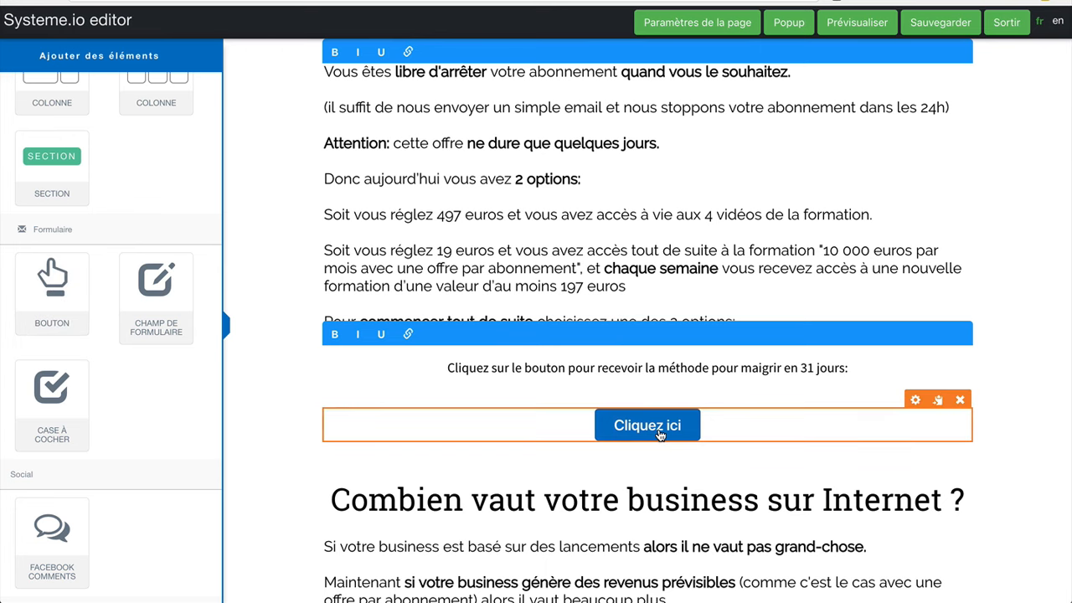
scroll(158, 444, "down", 4)
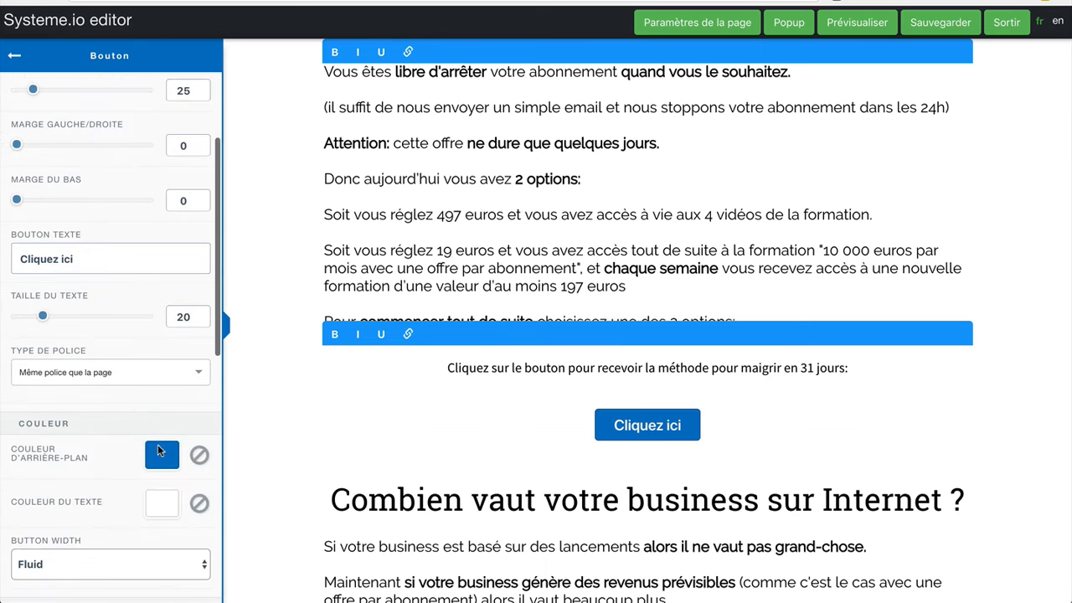
left_click(155, 467)
scroll(188, 544, "down", 4)
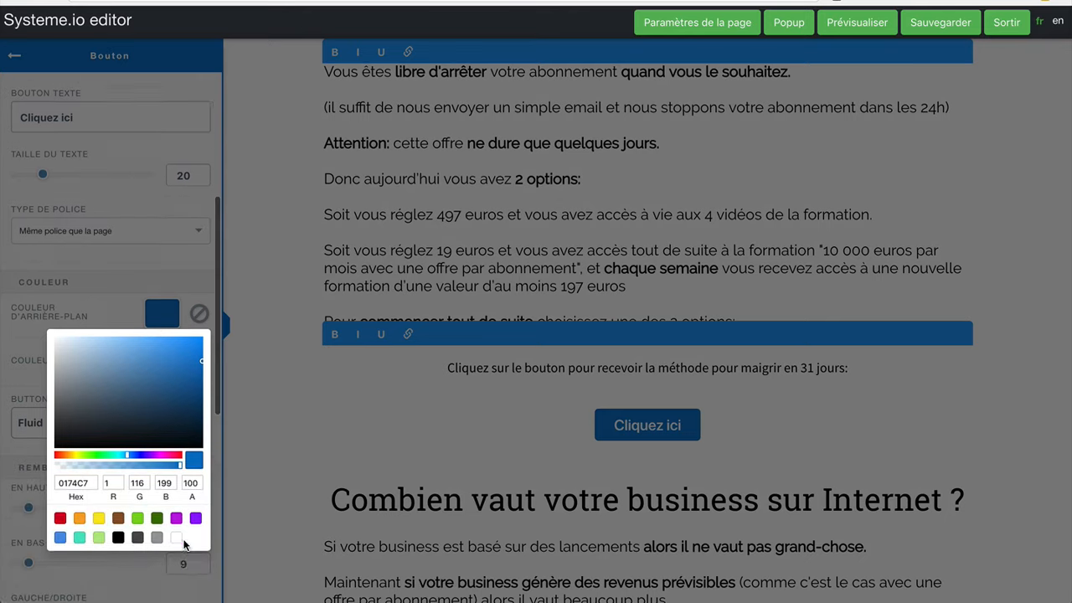
left_click(80, 503)
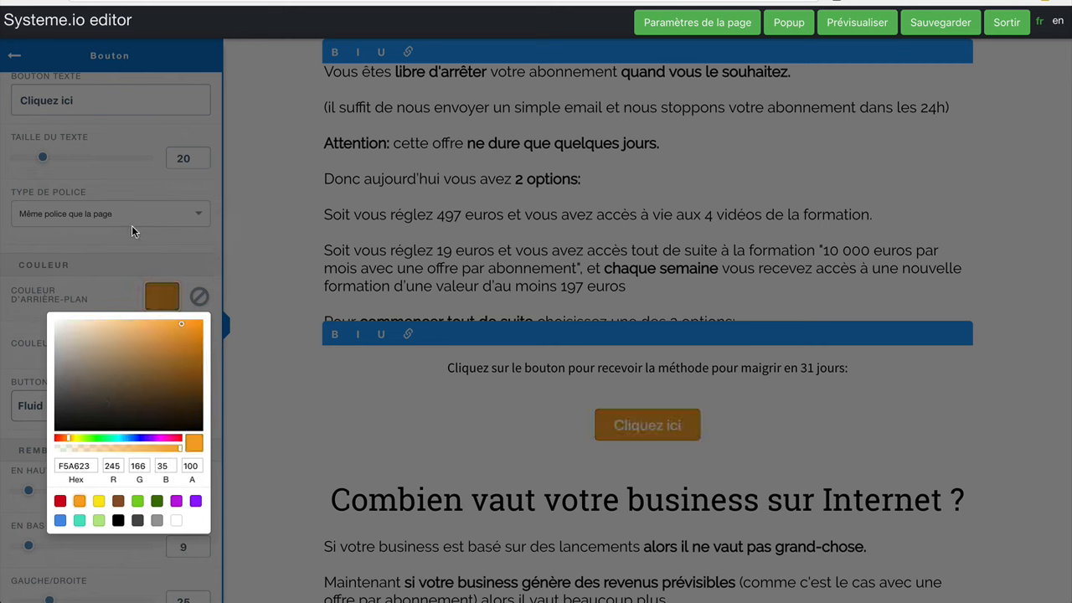
Step: Change the button's label to "Cliquez ici pour télécharger la méthode" and set its text size to 43
left_click(107, 122)
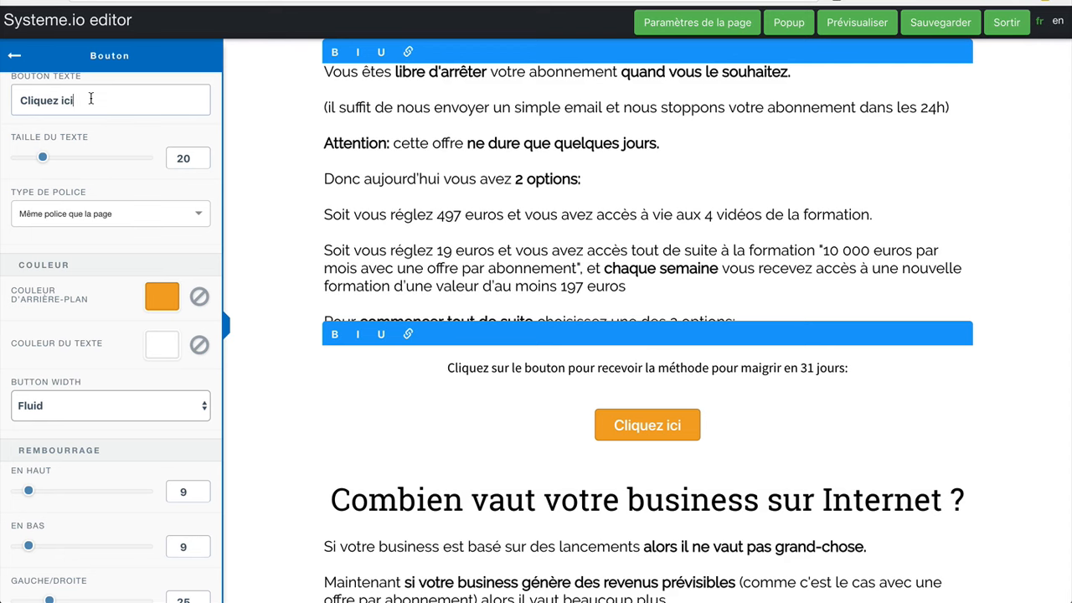
type("pour télécharger")
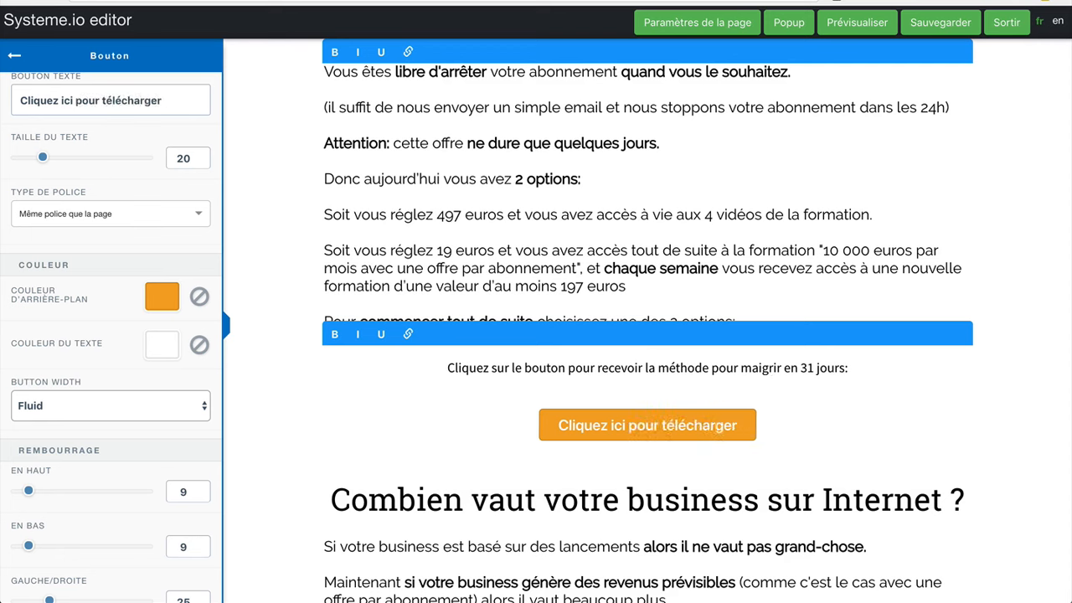
type(" la méthode")
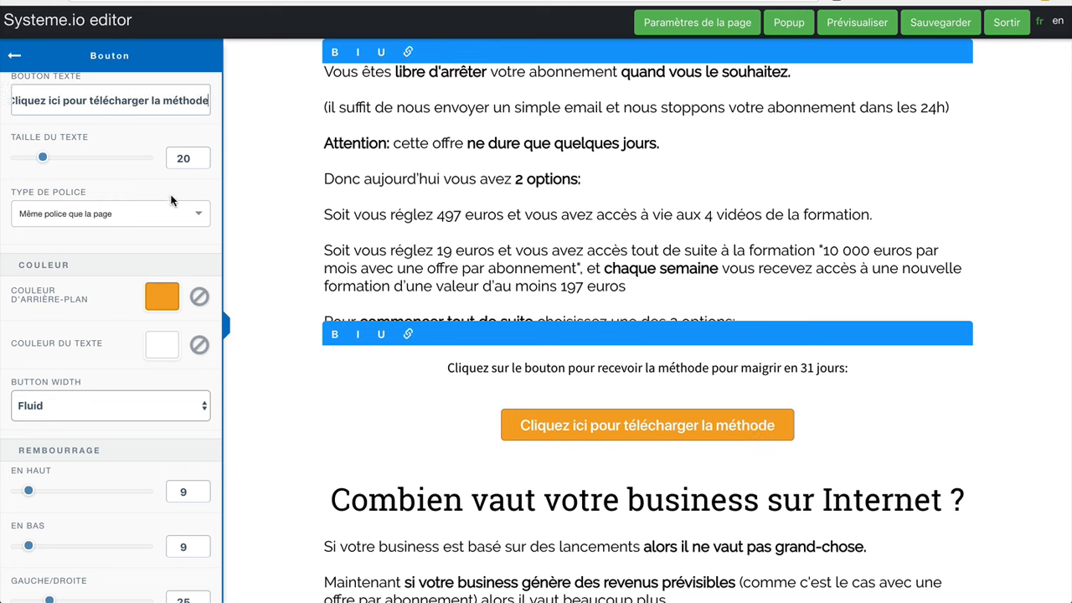
left_click(49, 160)
left_click_drag(49, 162, 73, 162)
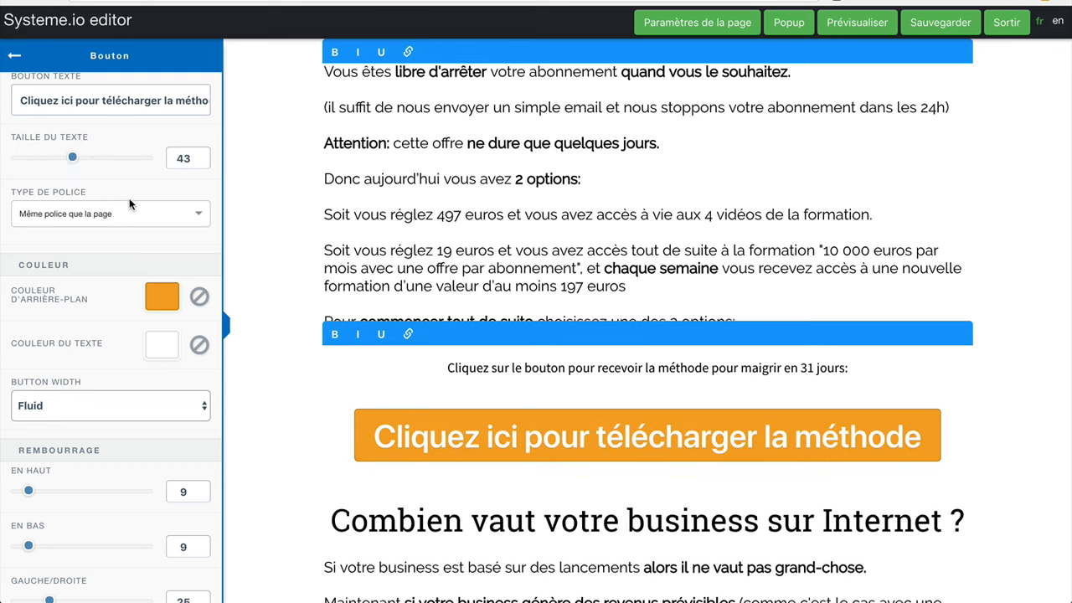
Step: Set the button's action to "Rediriger vers une page" and paste the copied order page URL ending in /secure/709/main-offer
scroll(129, 197, "up", 5)
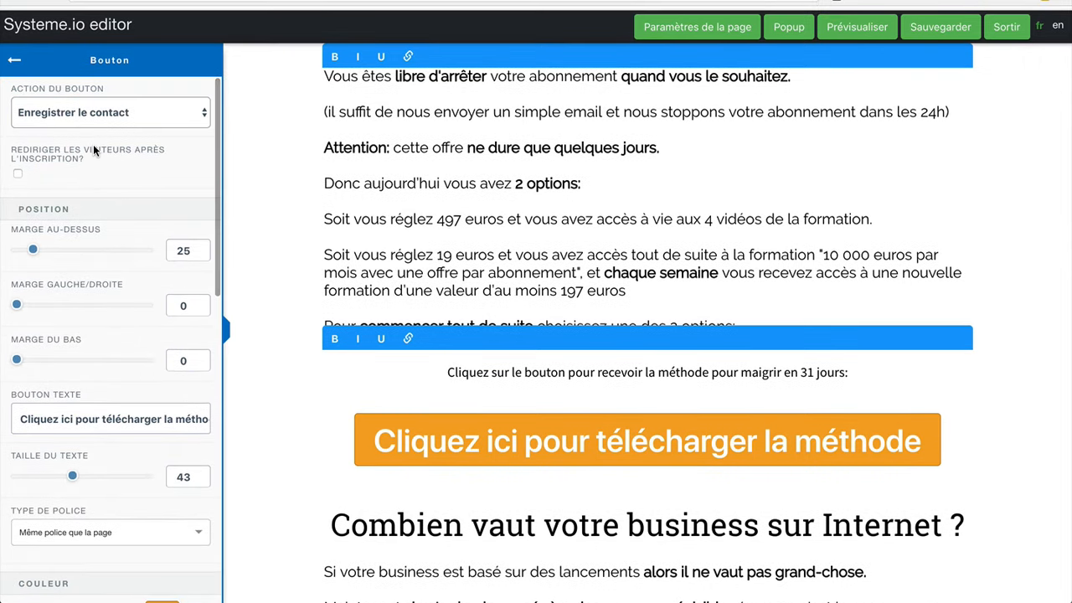
left_click(151, 111)
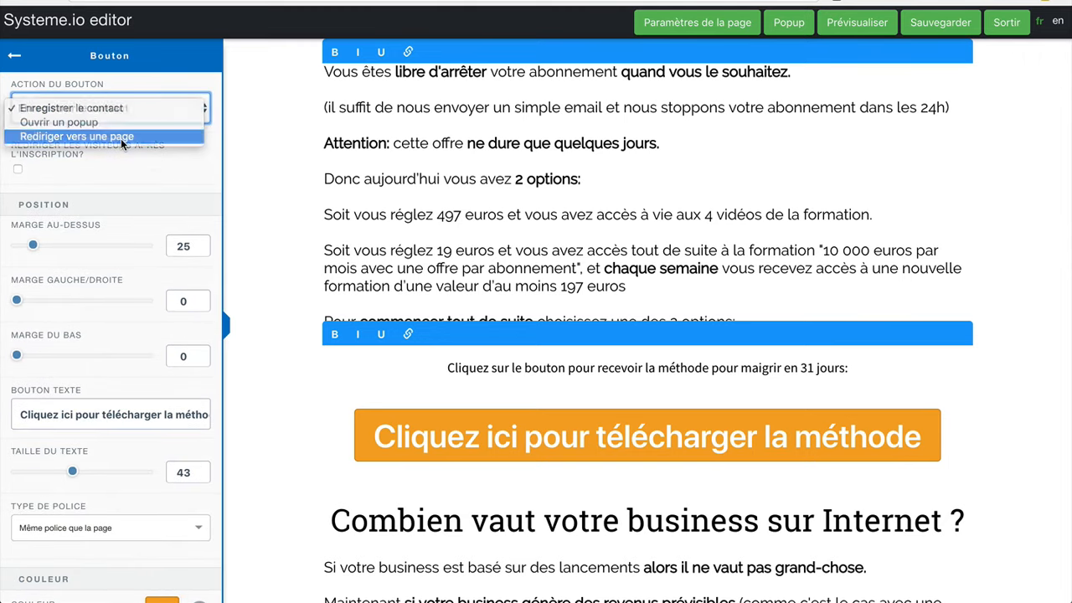
left_click(120, 139)
left_click(88, 169)
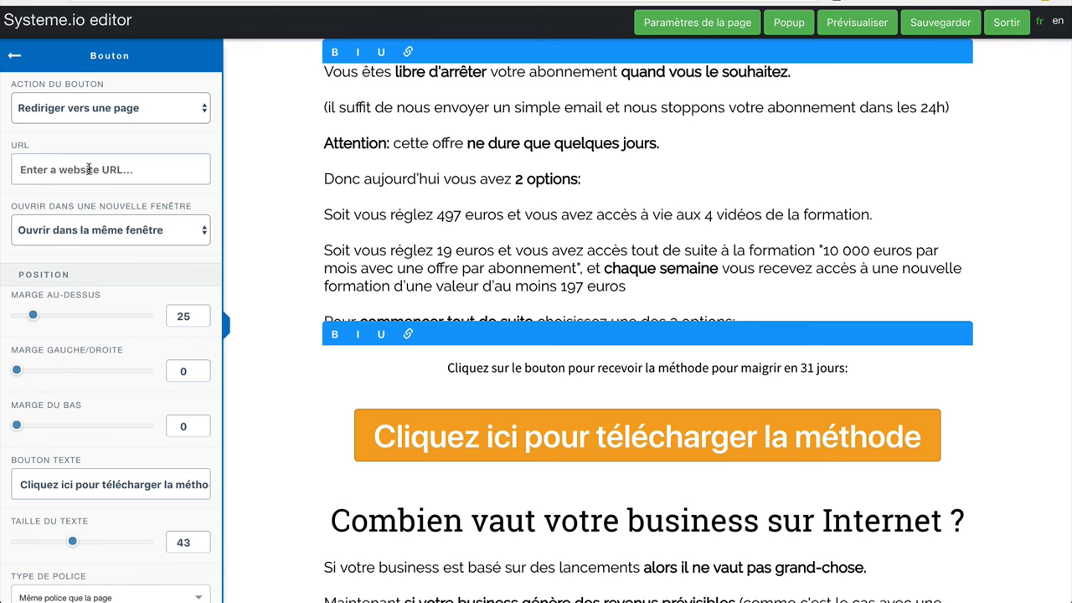
key("ctrl+v")
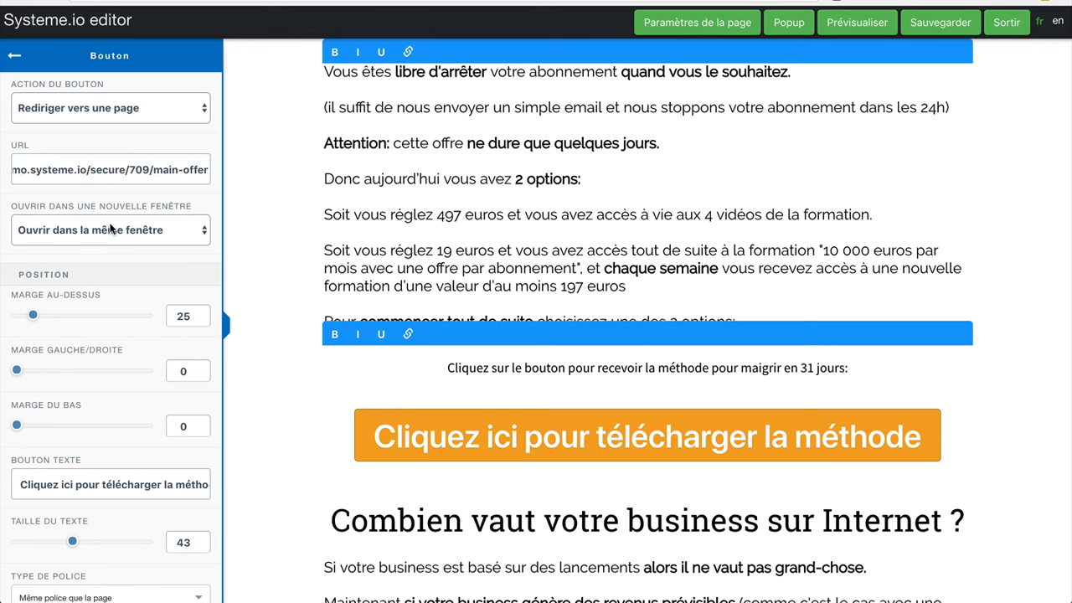
Step: Save the sales page and exit the editor
left_click(928, 101)
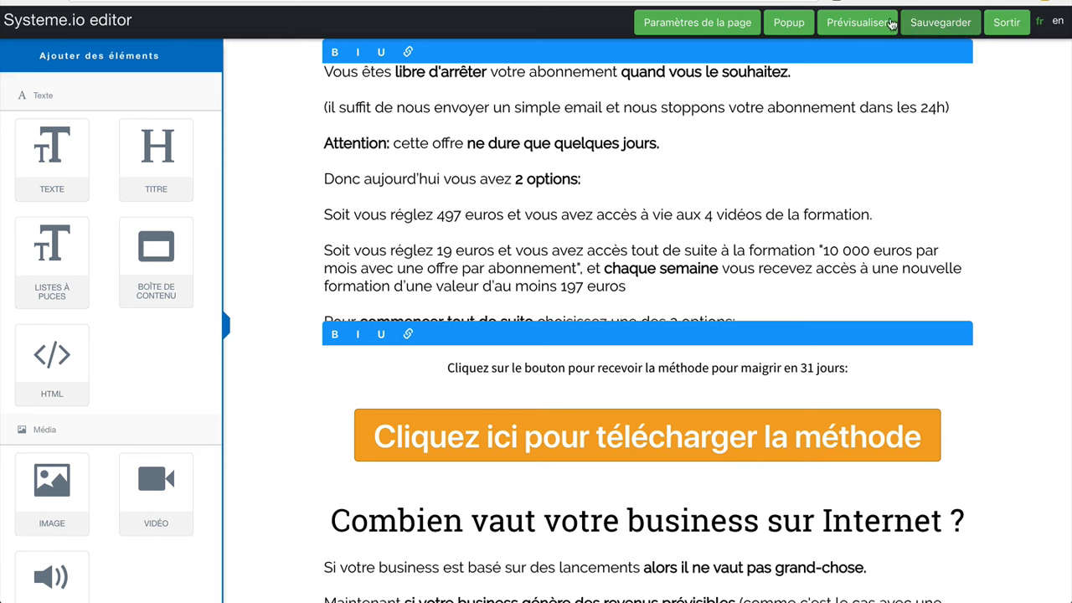
left_click(933, 23)
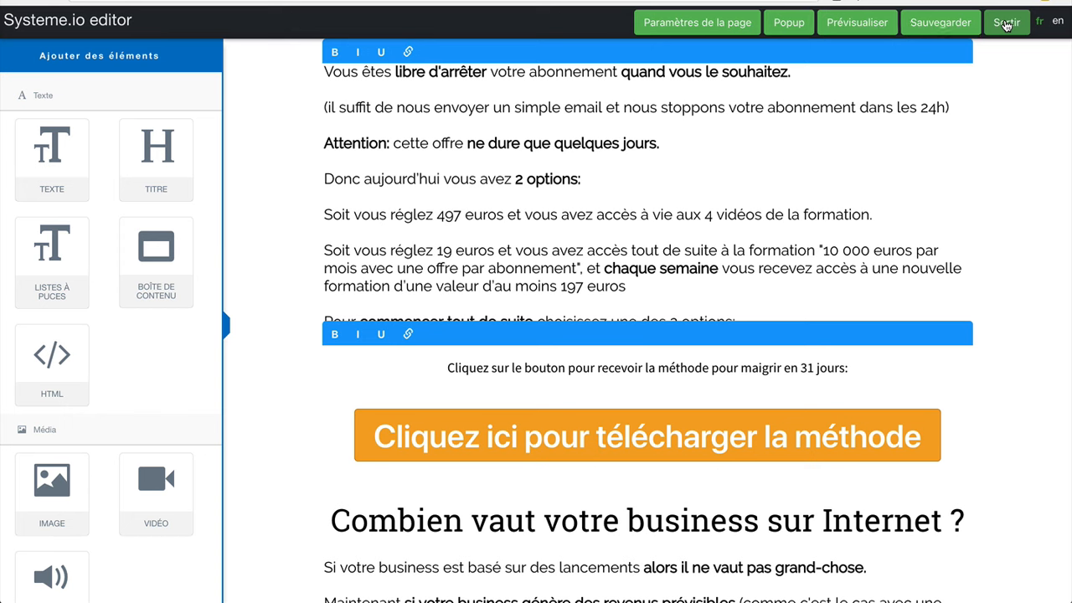
left_click(1006, 24)
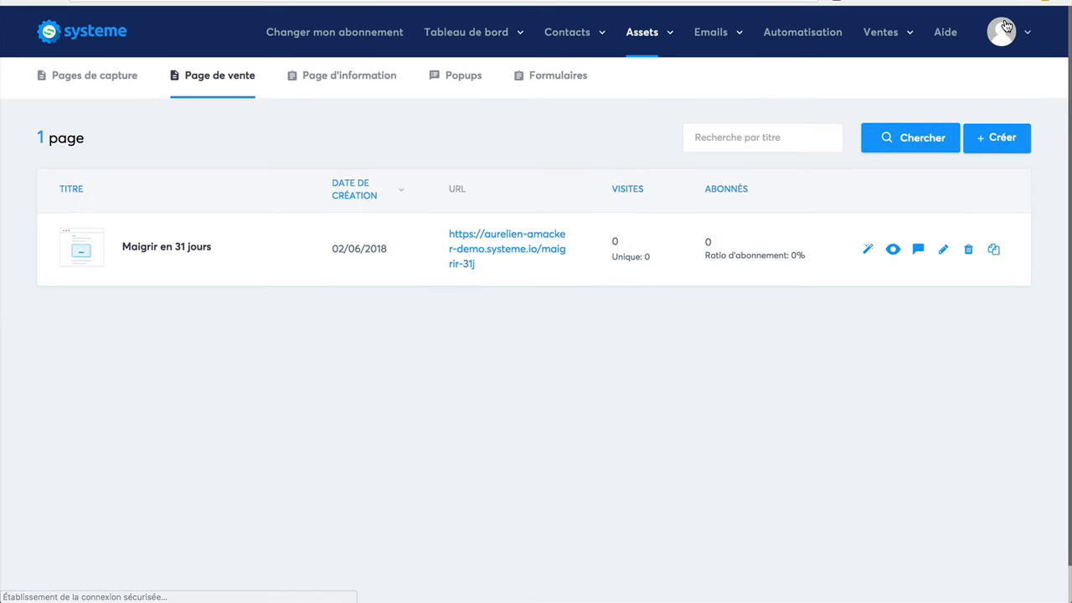
Step: Copy the URL of the capture page "Téléchargez le guide gratuit"
left_click(86, 77)
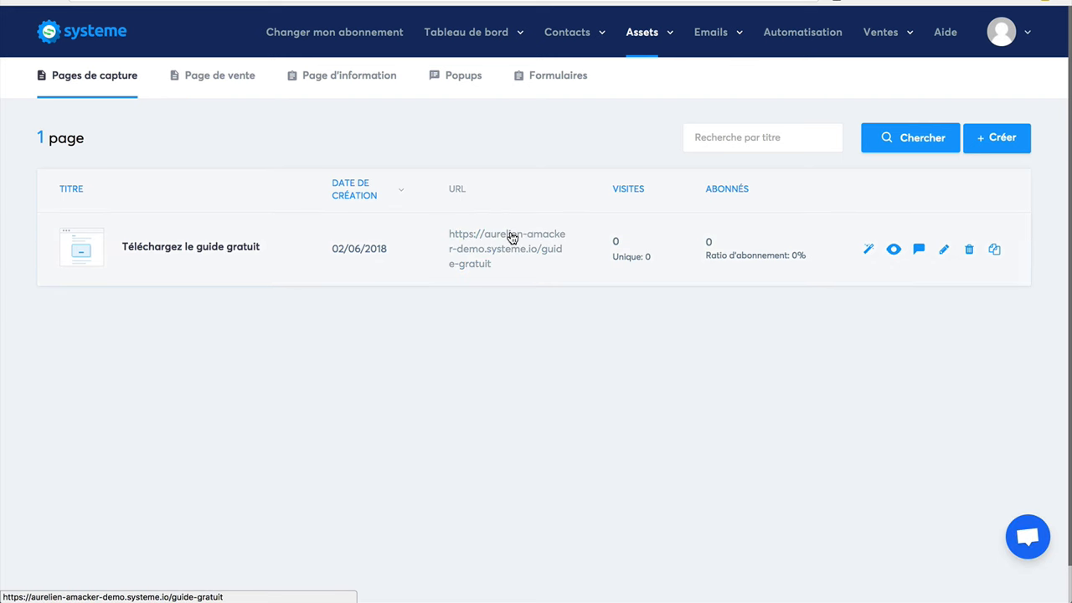
right_click(510, 230)
left_click(524, 306)
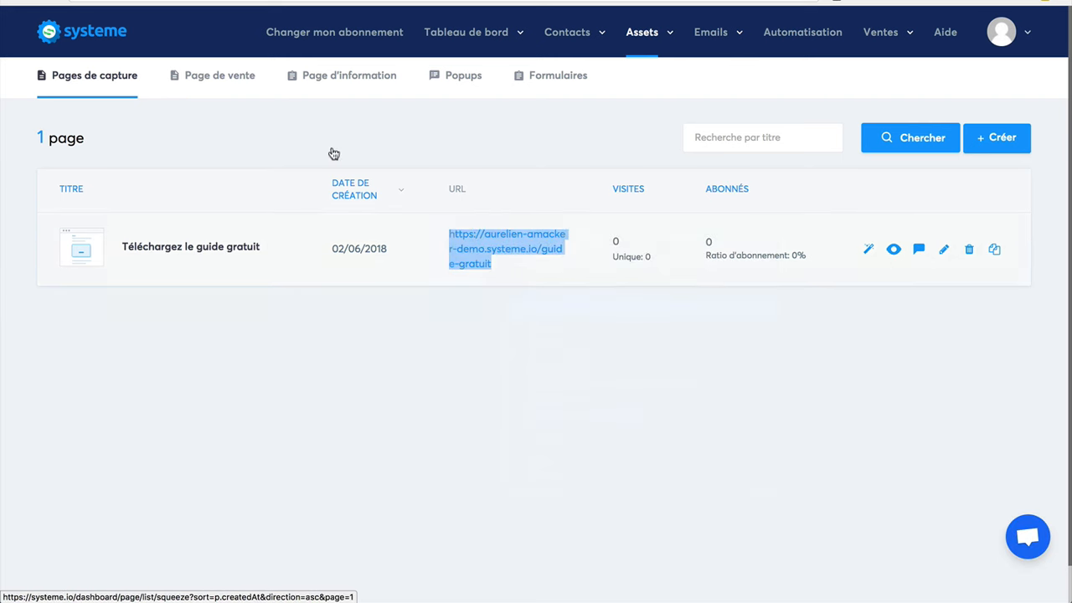
Step: Open the copied capture page URL in a private browsing window and submit its form with a test email address
left_click(107, 0)
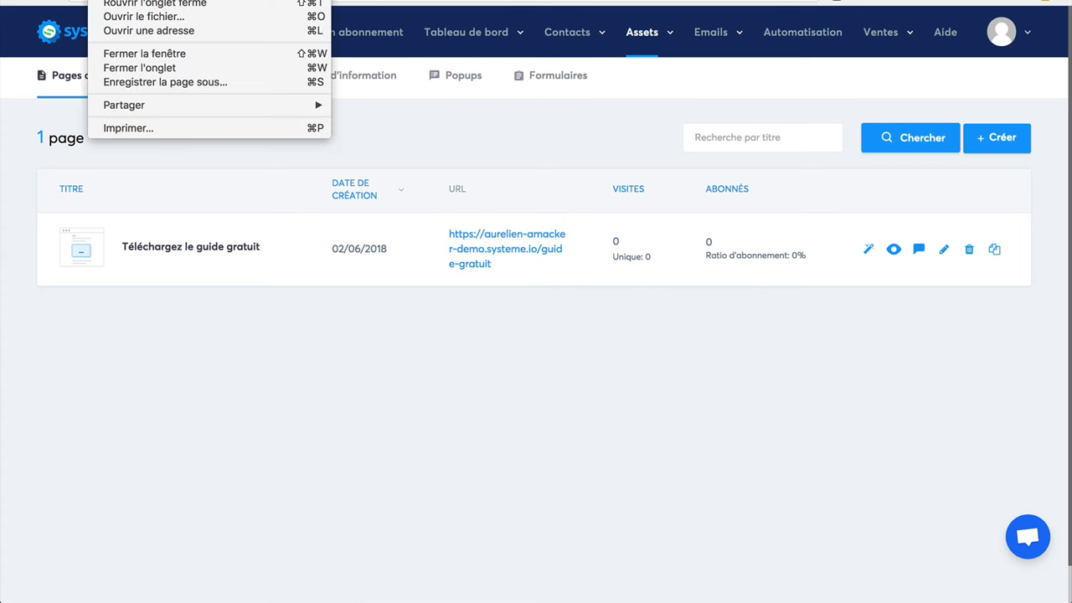
left_click(159, 0)
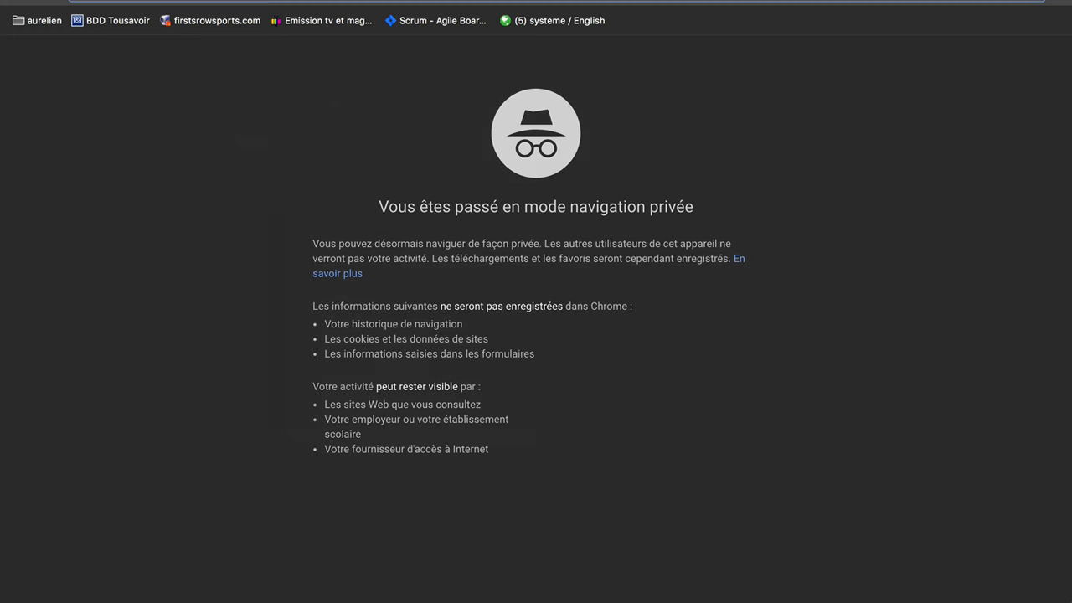
key("super+v")
key("Return")
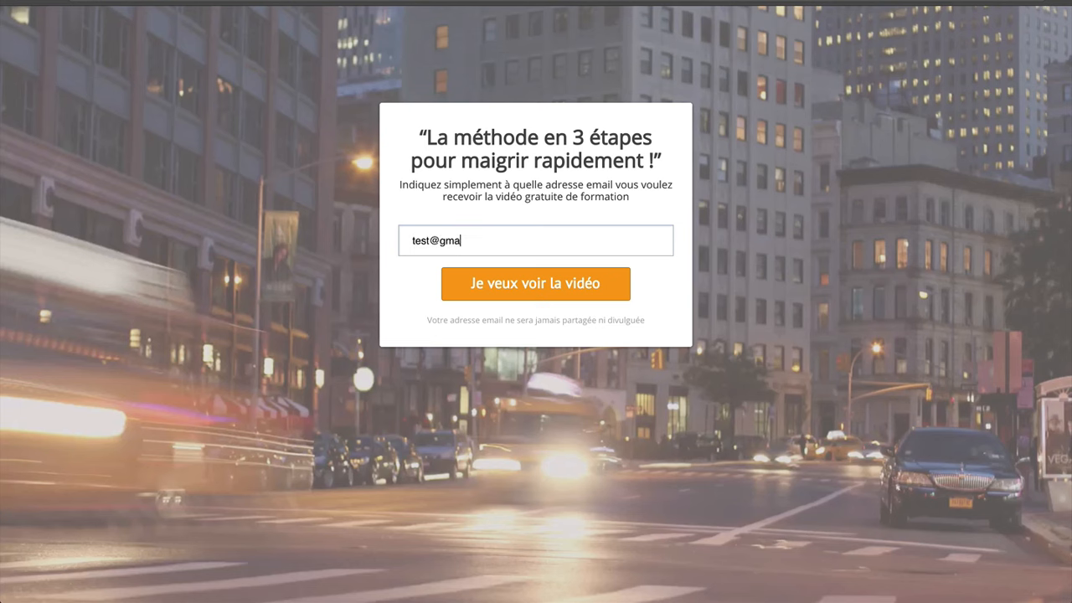
type("com")
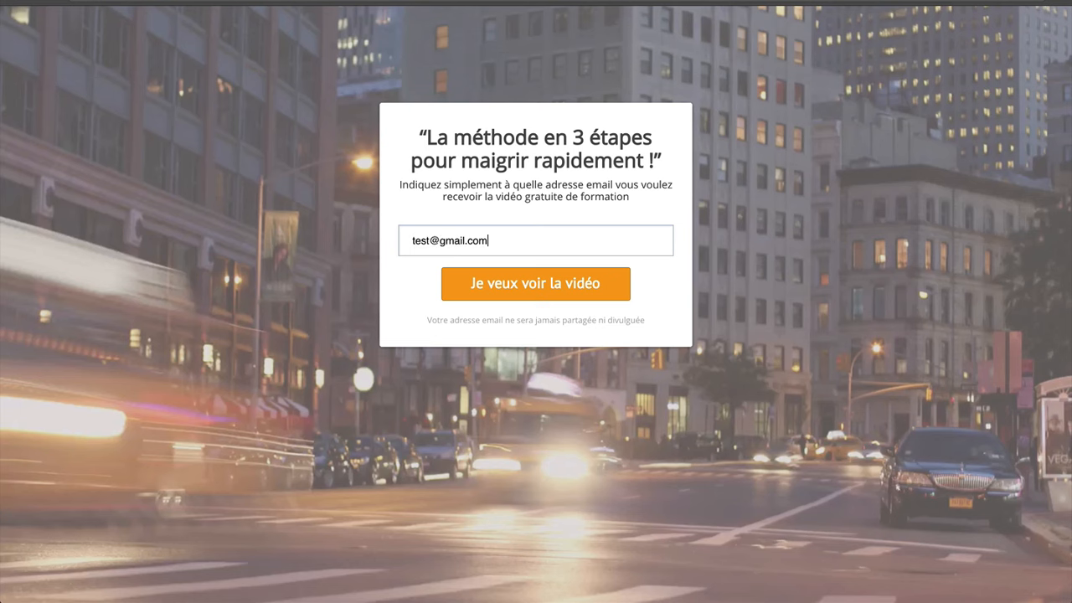
left_click(526, 289)
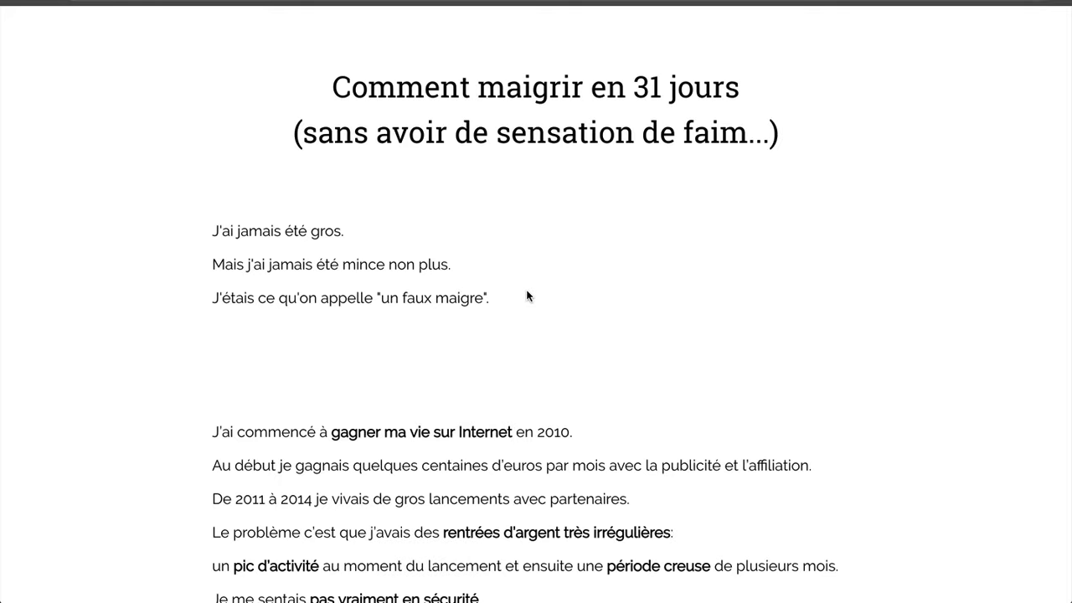
Step: Follow the "Cliquez ici pour télécharger la méthode" button on the live sales page and examine the order form down to its price summary
scroll(785, 315, "down", 12)
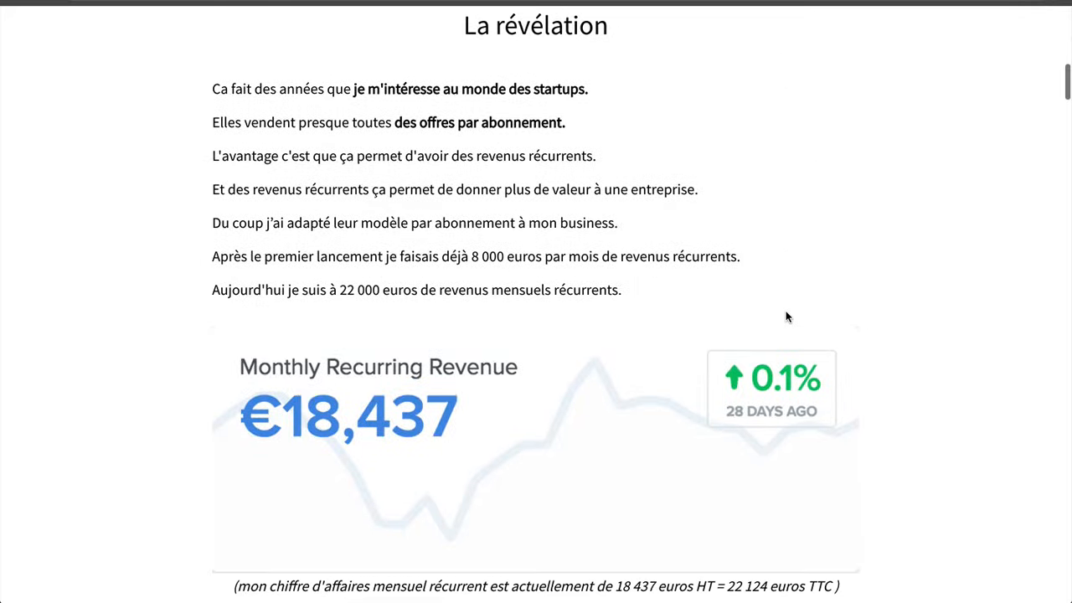
scroll(786, 312, "down", 20)
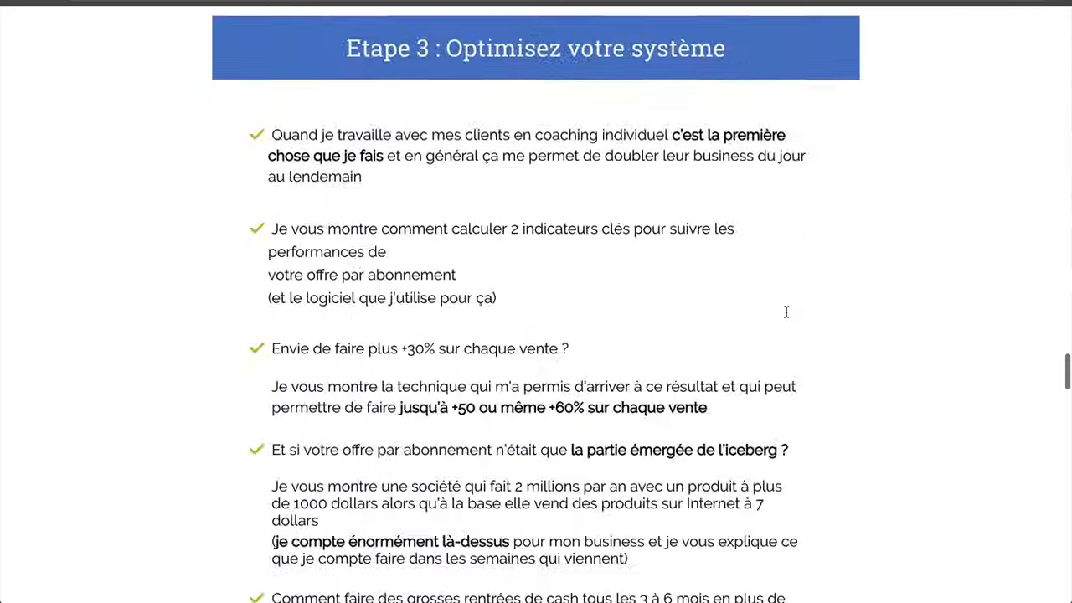
scroll(785, 314, "down", 20)
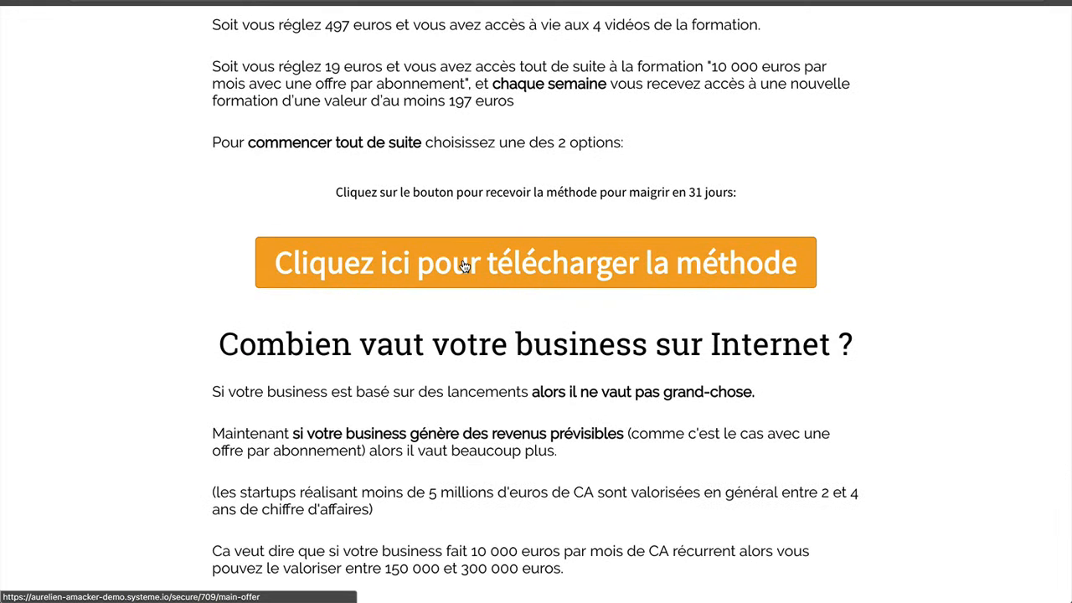
left_click(464, 265)
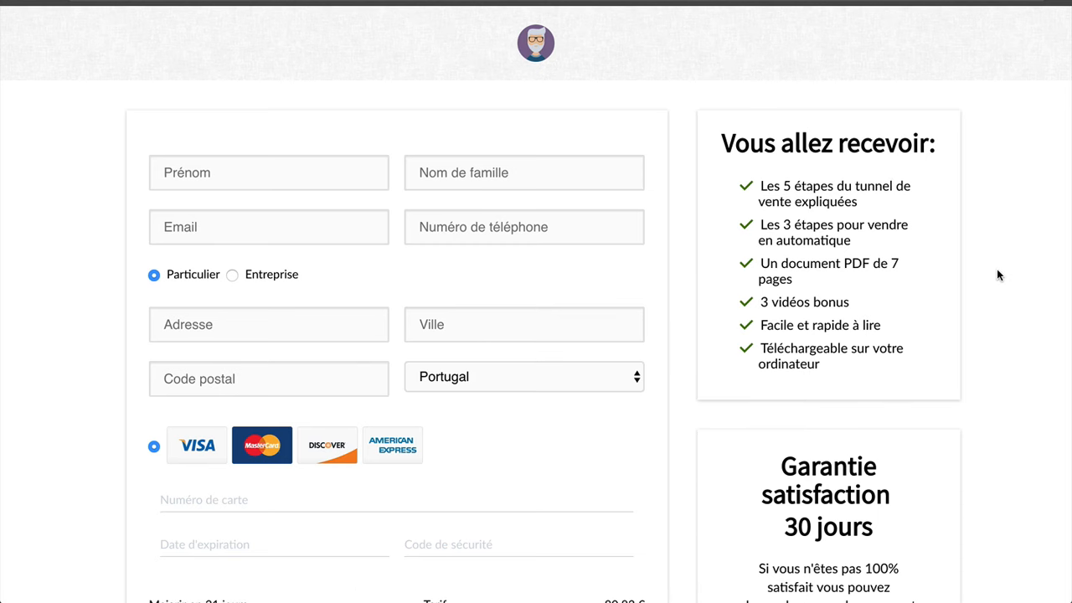
scroll(997, 275, "down", 6)
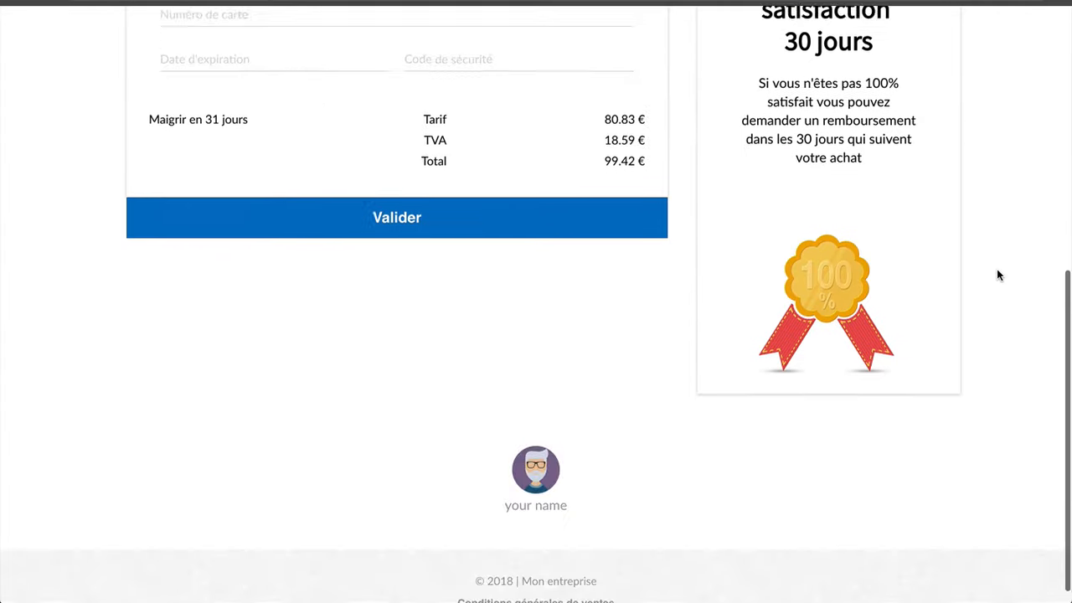
scroll(524, 376, "up", 2)
scroll(750, 310, "up", 4)
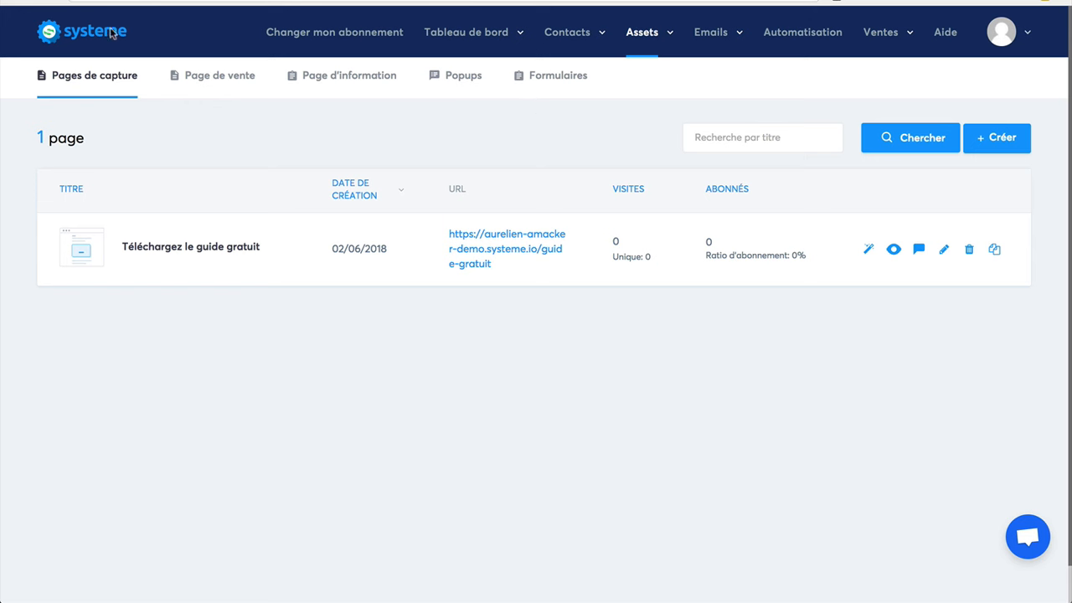
Step: Return to the systeme.io dashboard to check for the test sign-up, then open the contacts list
left_click(69, 31)
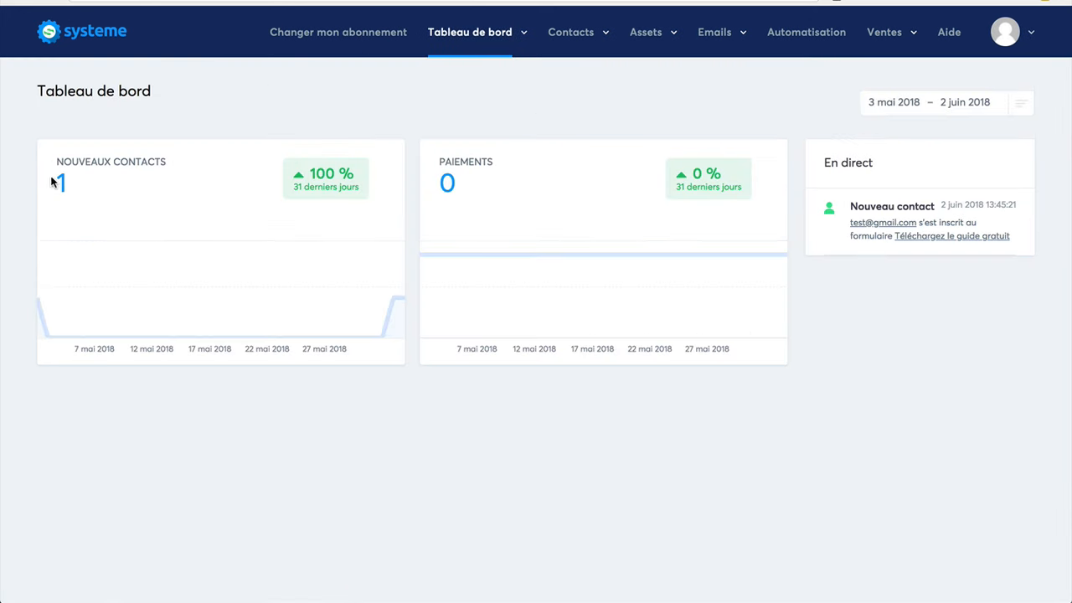
left_click(584, 38)
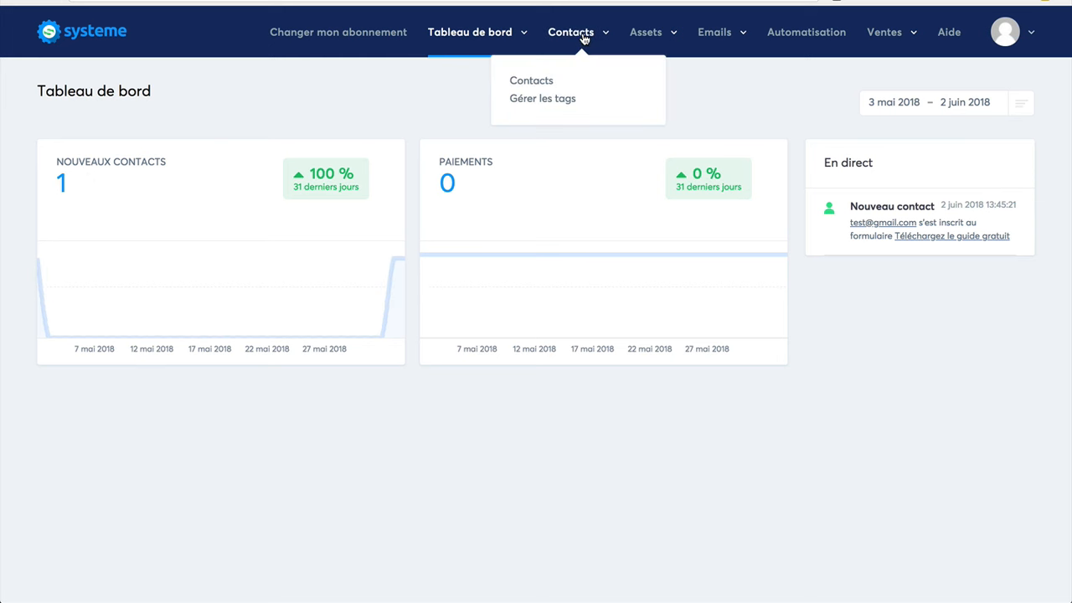
left_click(536, 83)
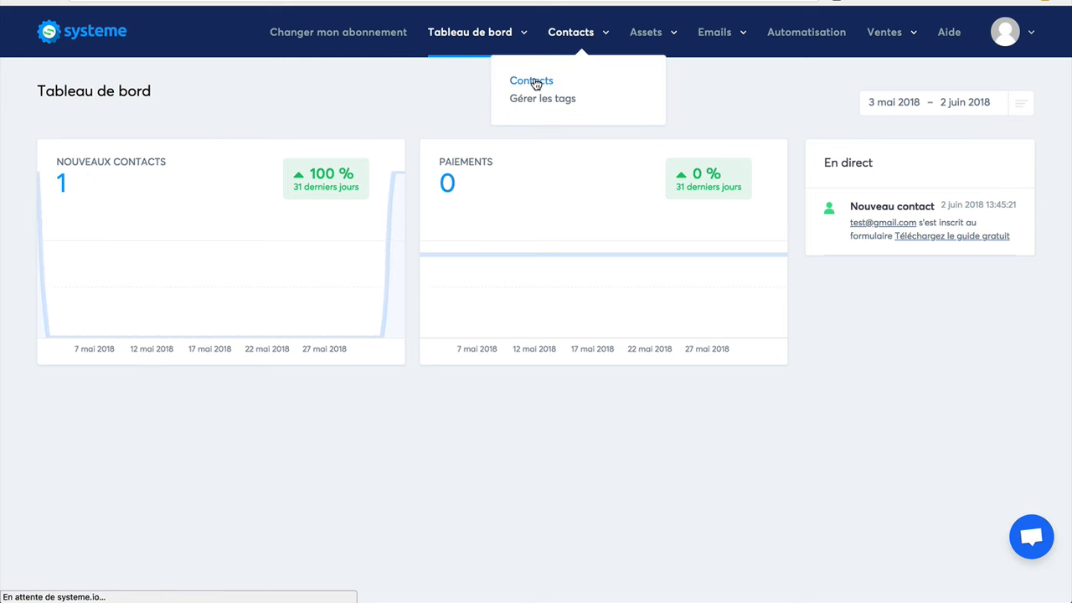